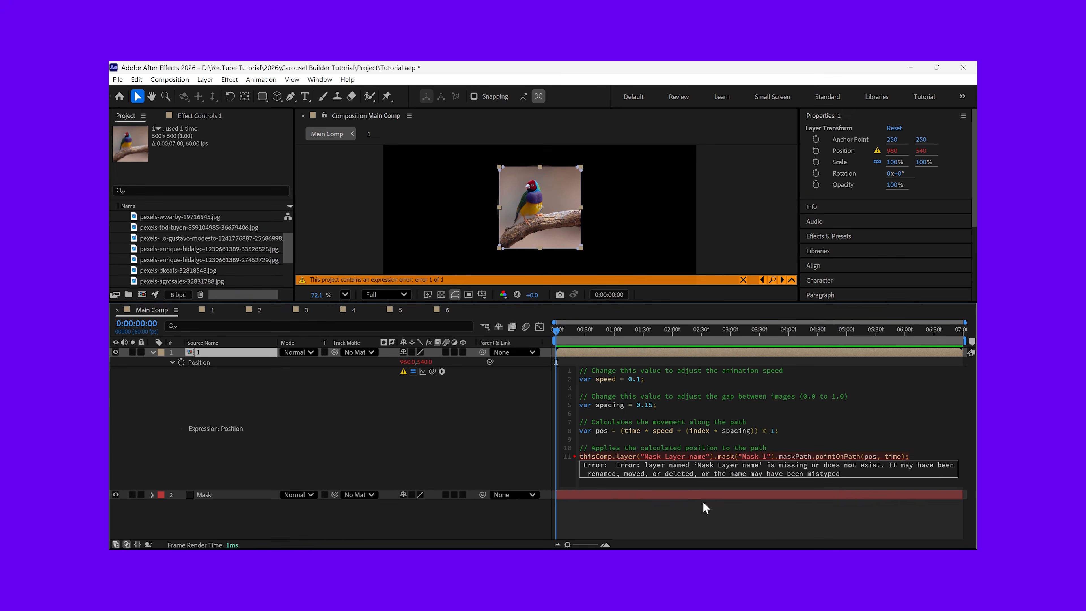
key("BackSpace")
key("BackSpace")
key("BackSpace")
key("BackSpace")
key("BackSpace")
key("BackSpace")
key("BackSpace")
key("BackSpace")
key("BackSpace")
key("BackSpace")
key("BackSpace")
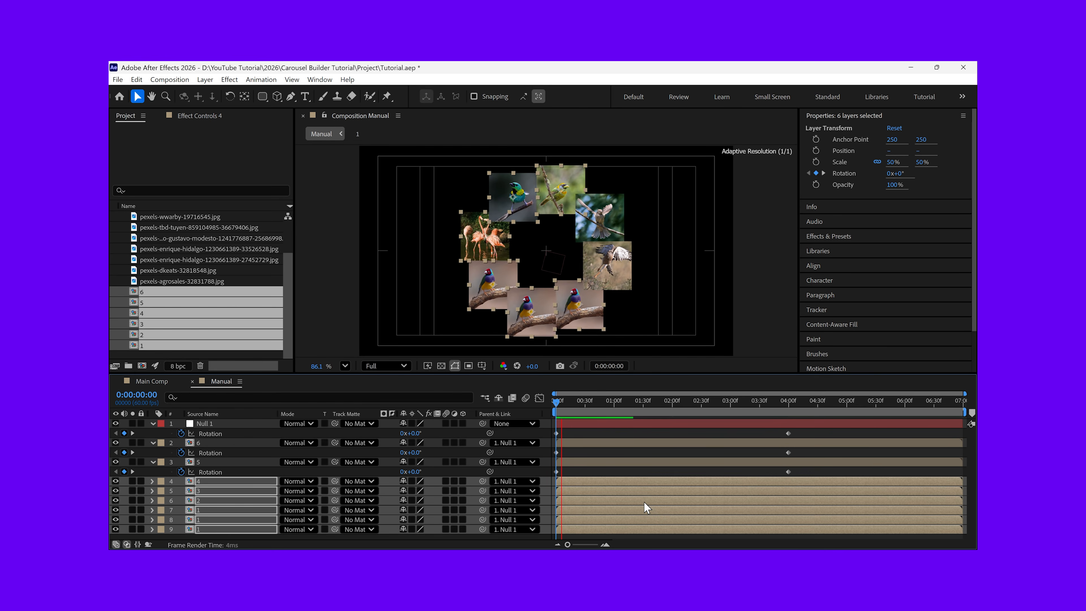
key("ctrl+a")
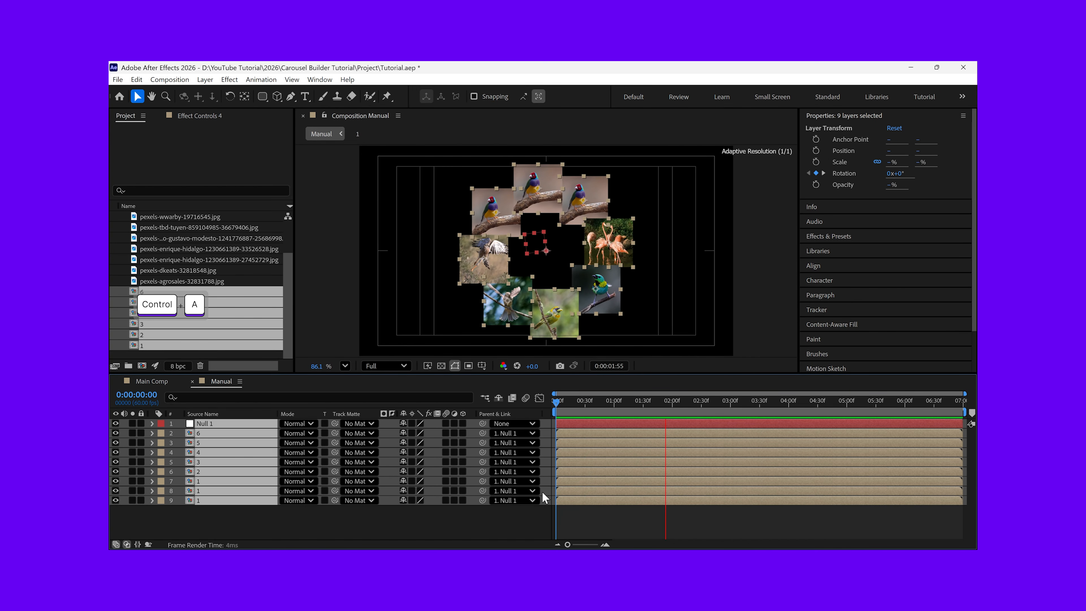
key("F2")
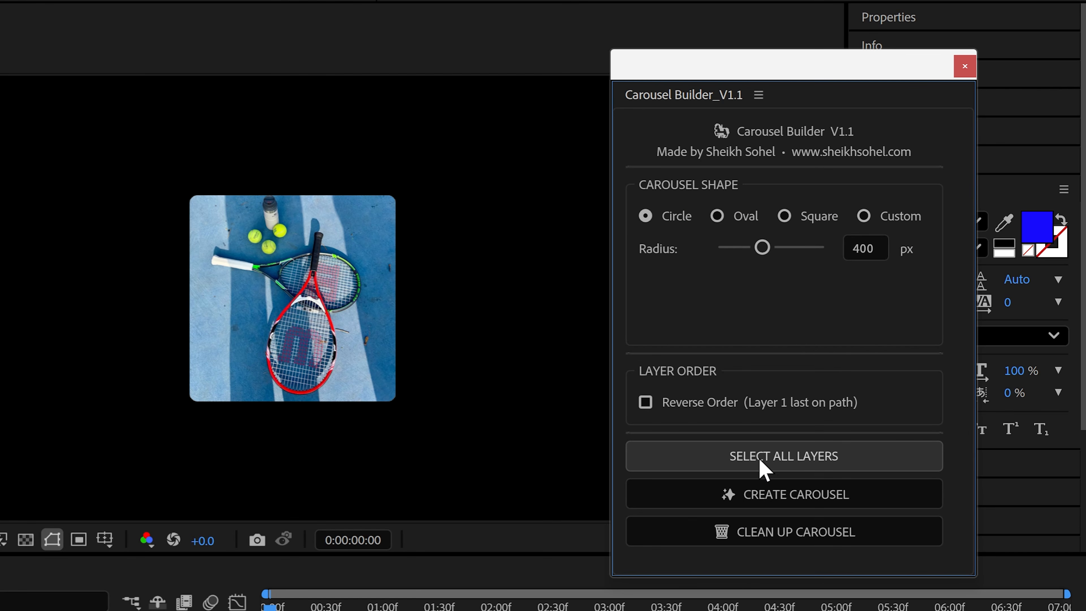
left_click(834, 395)
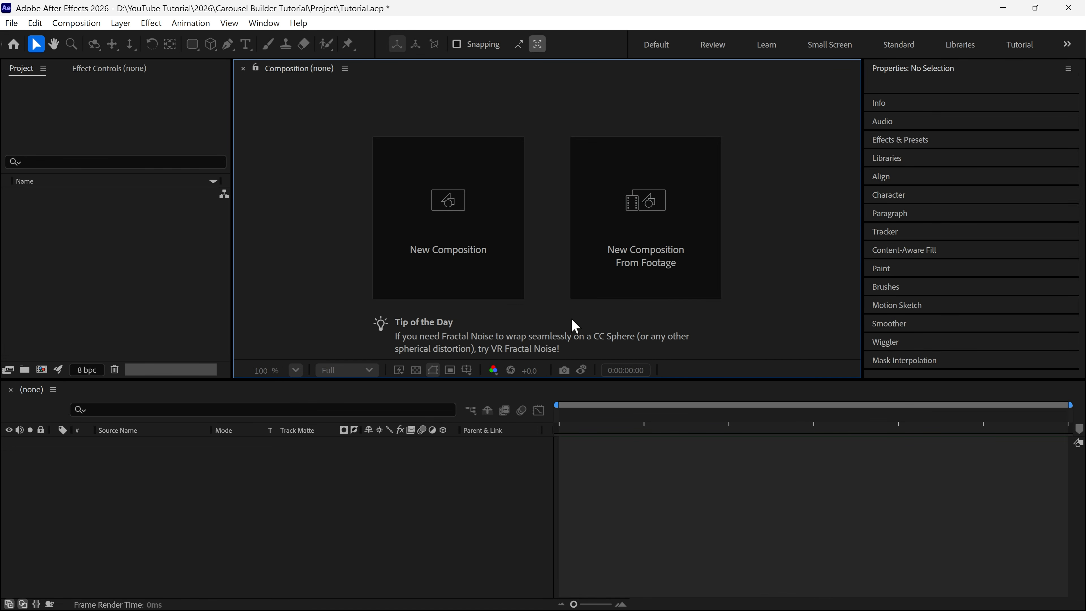
Create a new composition named Main Comp
left_click(467, 265)
type("Mai")
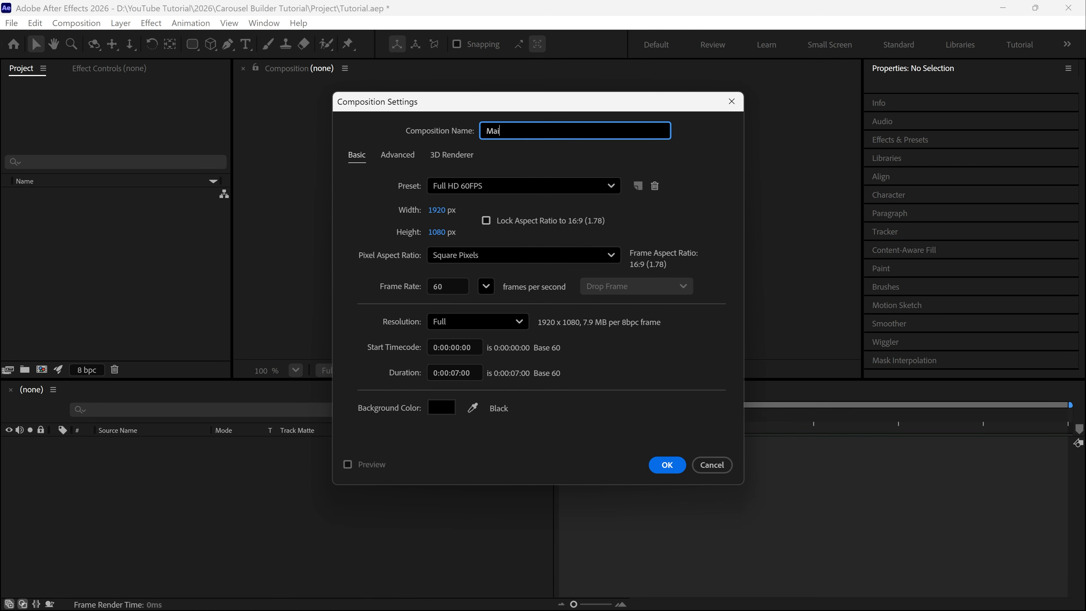
type("n Comp")
left_click(658, 467)
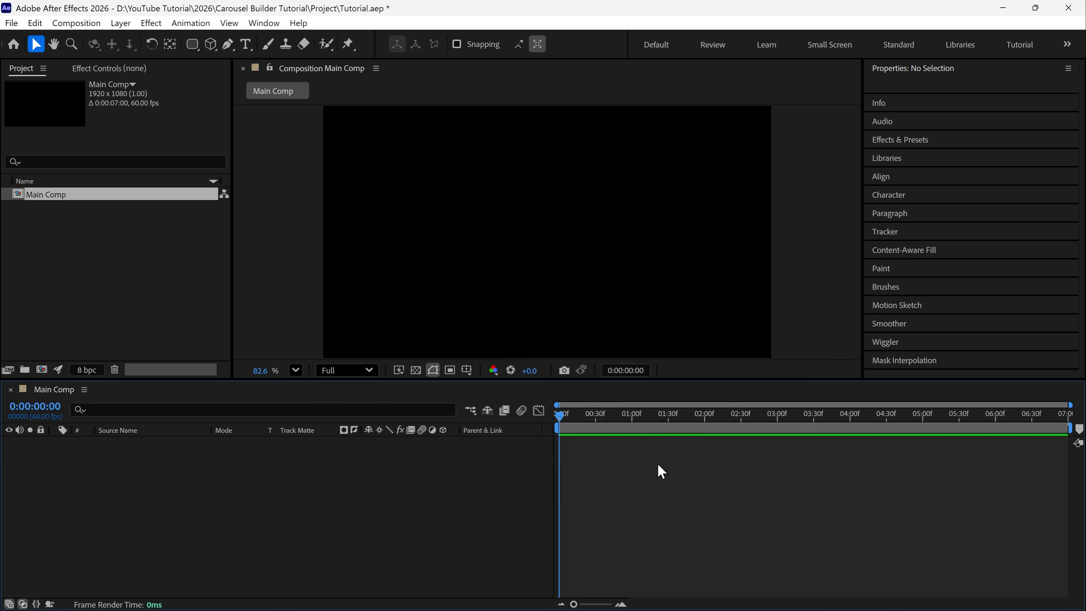
Add a solid layer named Mask to Main Comp
right_click(485, 223)
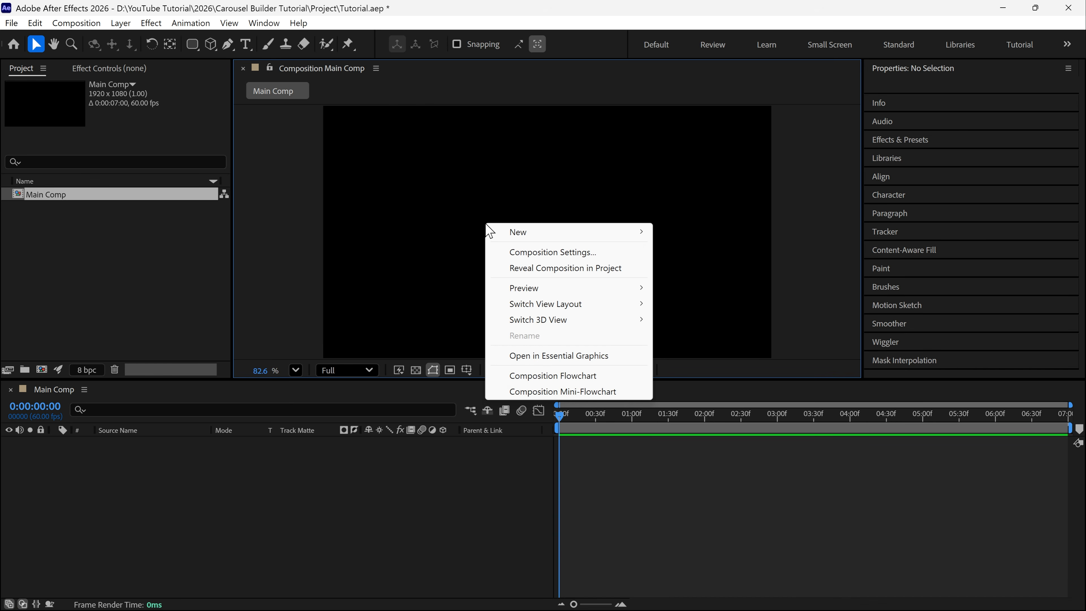
mouse_move(582, 233)
left_click(705, 268)
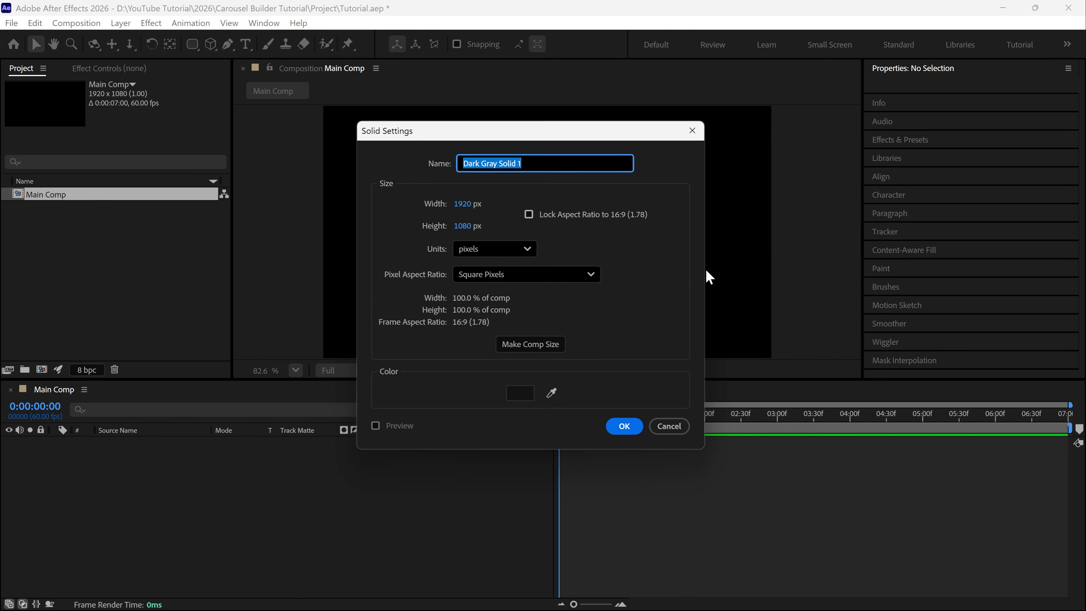
type("Mask")
key("Return")
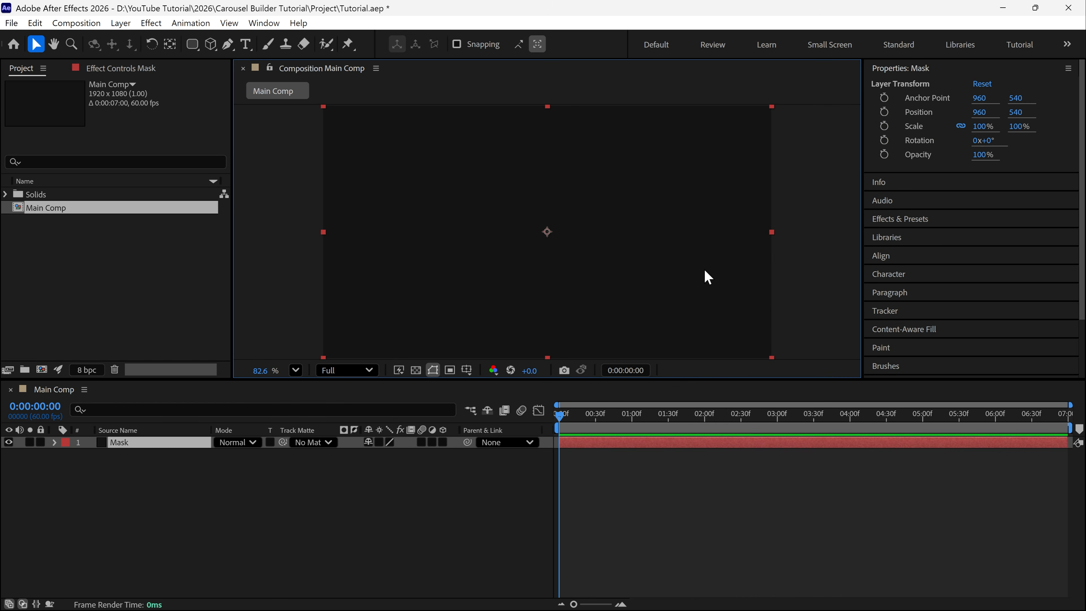
Use the Ellipse Tool to draw a circular mask from the centre of the Mask solid, and collapse the layer's properties
left_click(192, 44)
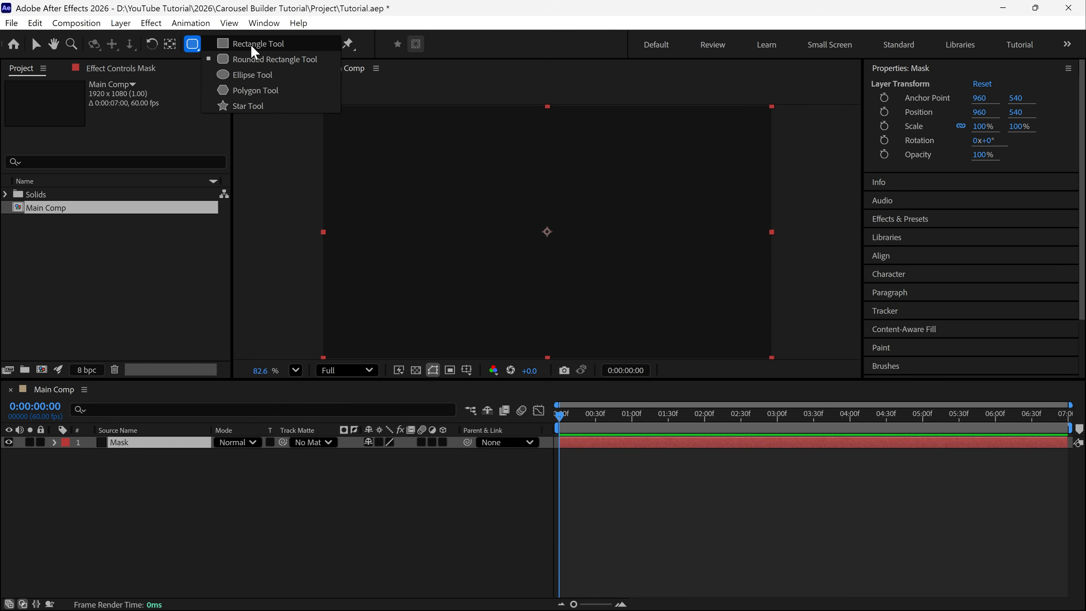
left_click(242, 74)
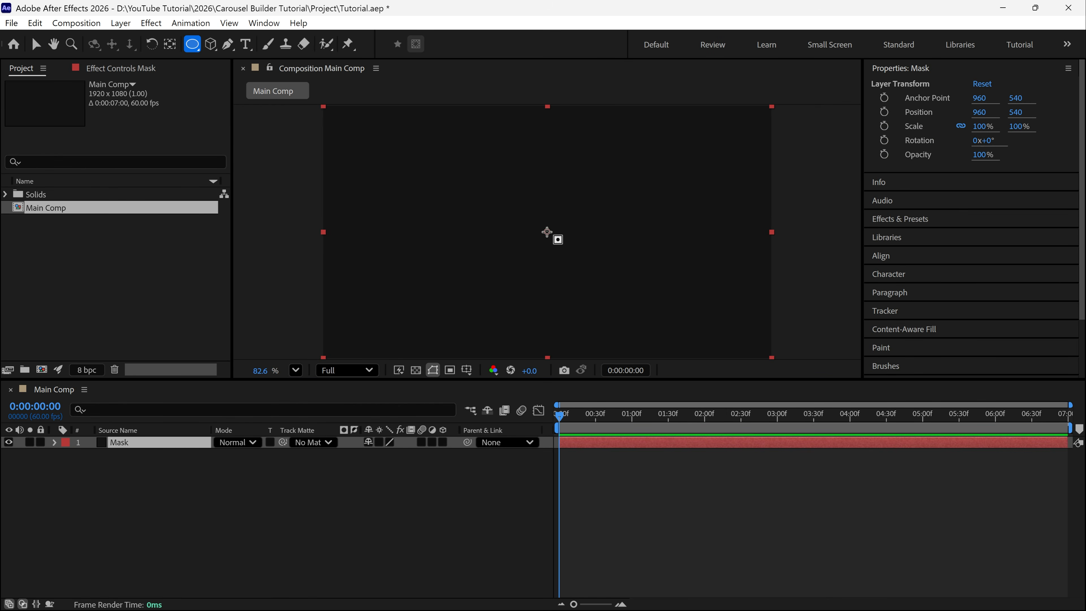
left_click_drag(548, 233, 586, 293)
key("v")
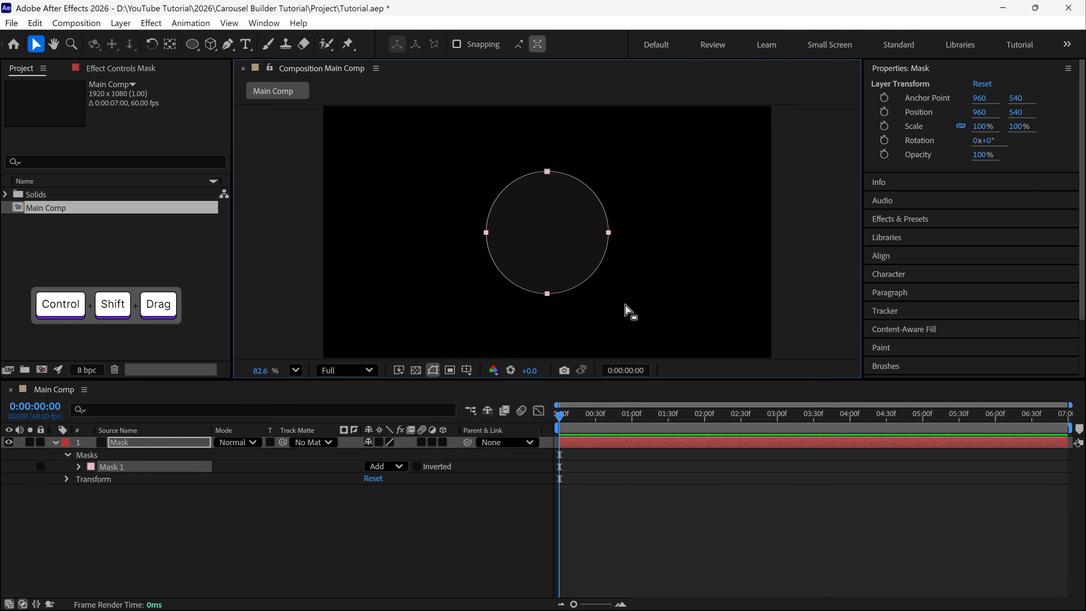
left_click(55, 442)
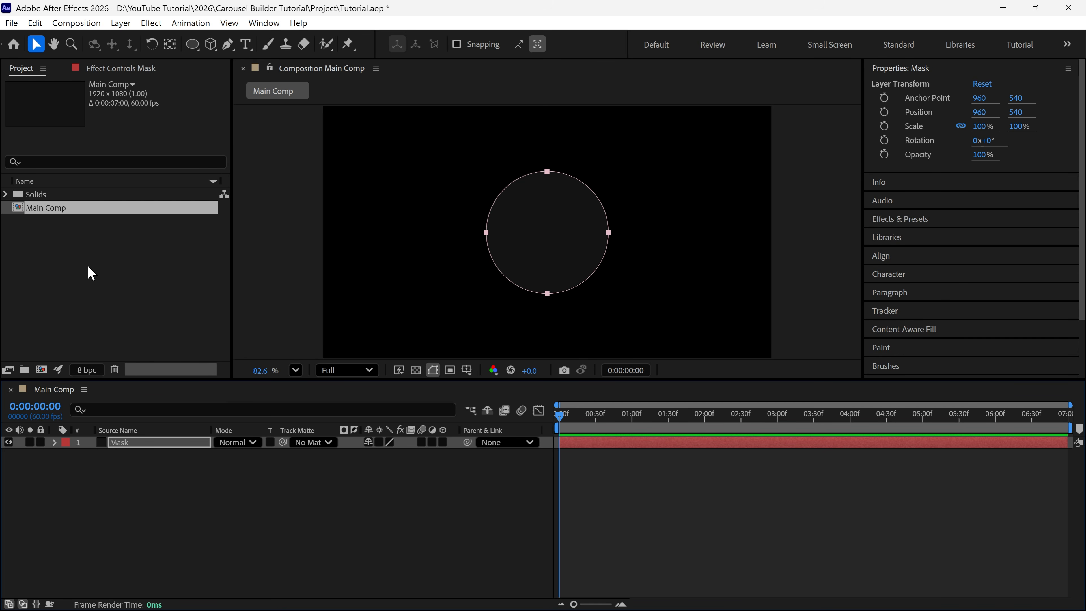
Create a project folder named Images
left_click(25, 370)
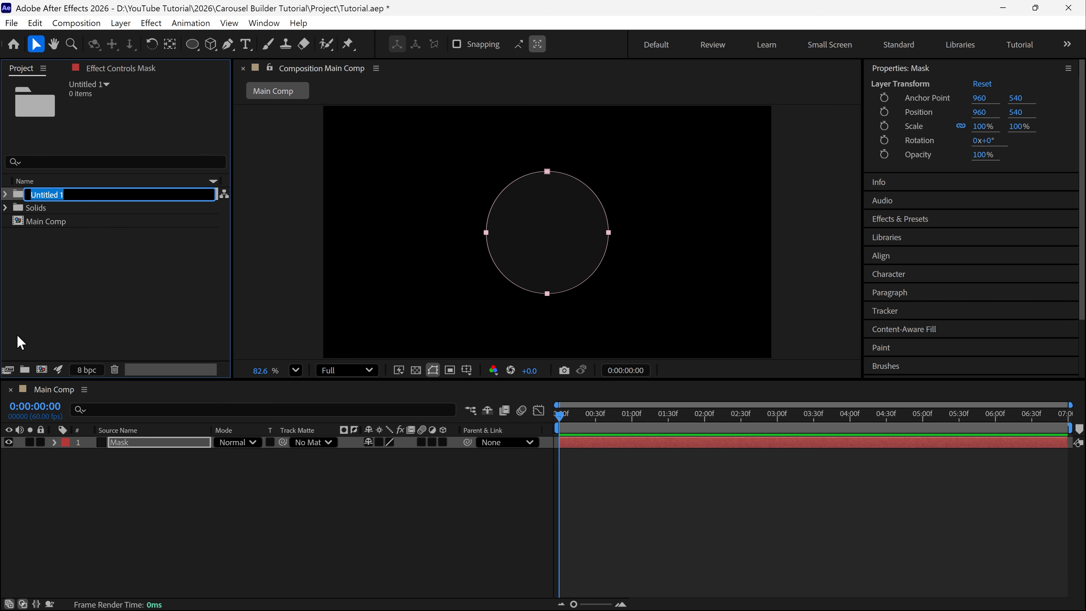
type("Images")
key("Return")
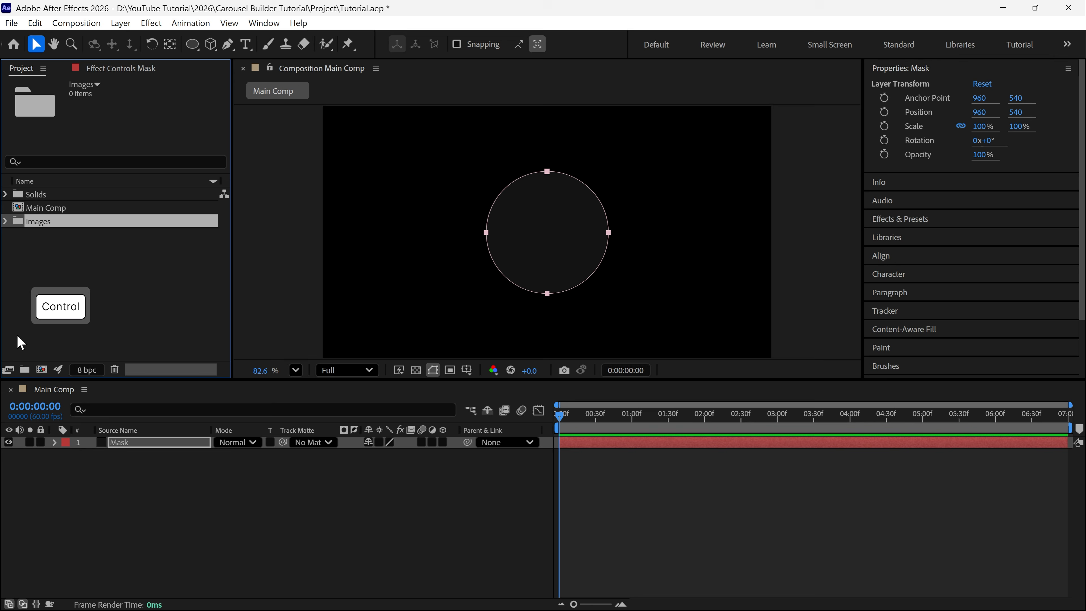
Import the seven pexels bird JPG files into the Images folder
key("ctrl+i")
left_click(274, 184)
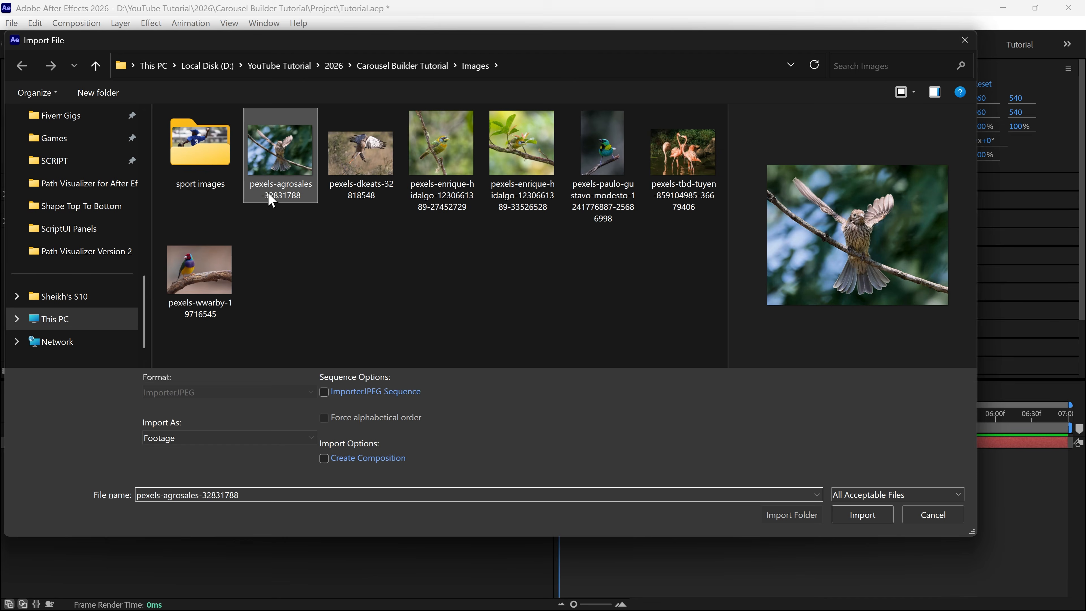
left_click(218, 295, "shift")
left_click(862, 504)
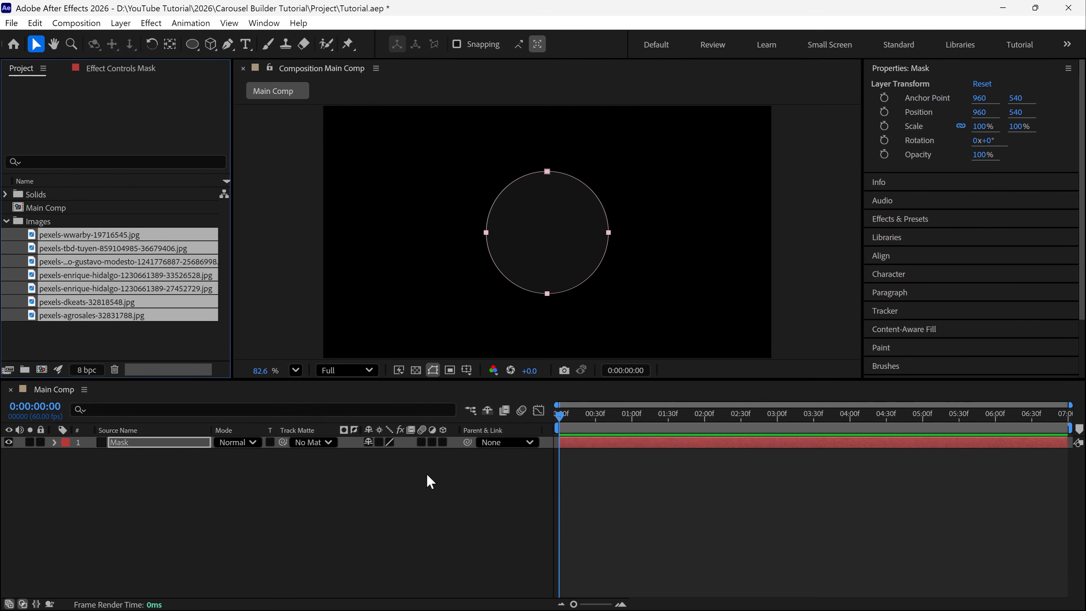
left_click(6, 226)
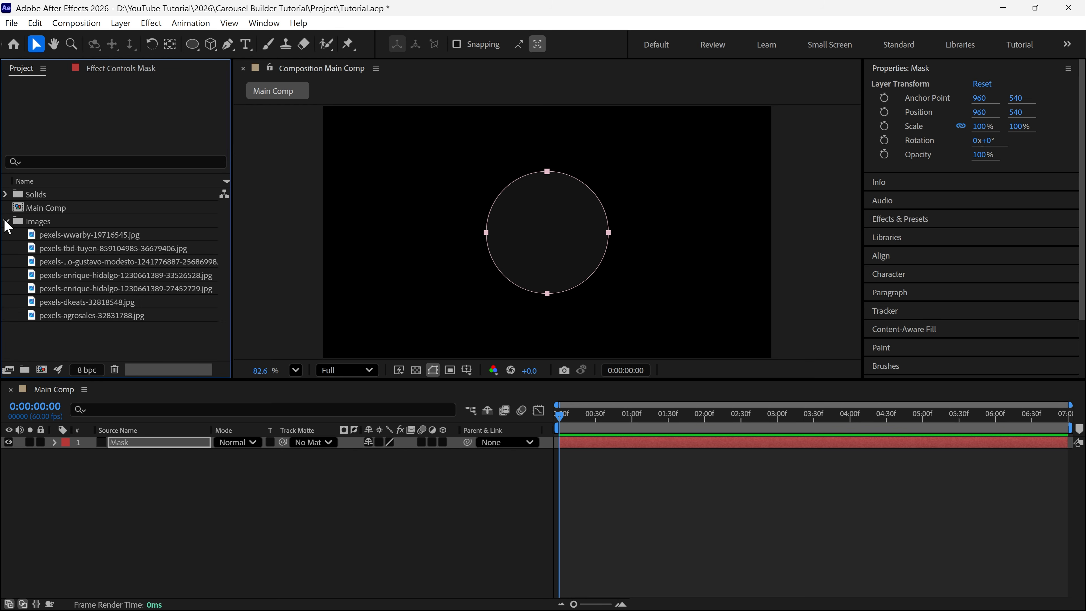
Create a composition from pexels-wwarby-19716545.jpg, name it 1 and set its size to 500 × 500 px
left_click(118, 236)
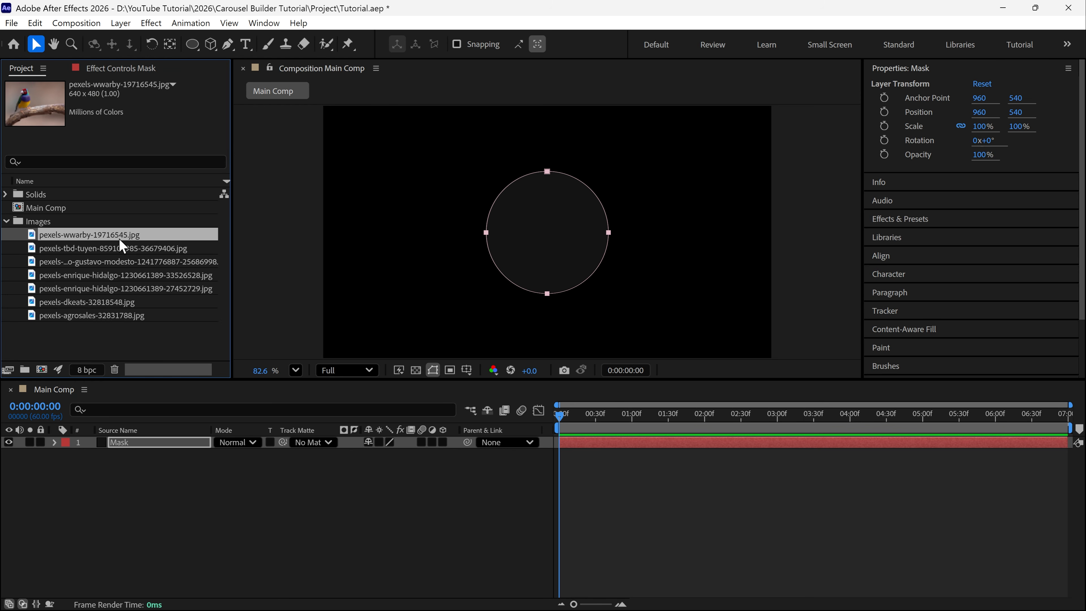
left_click_drag(63, 239, 43, 376)
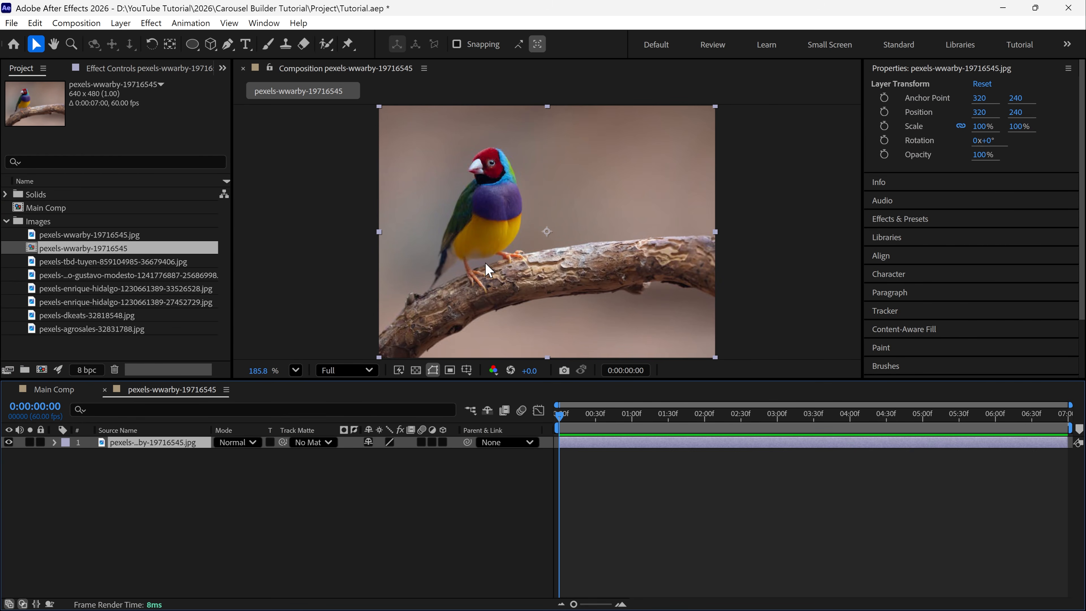
left_click(69, 23)
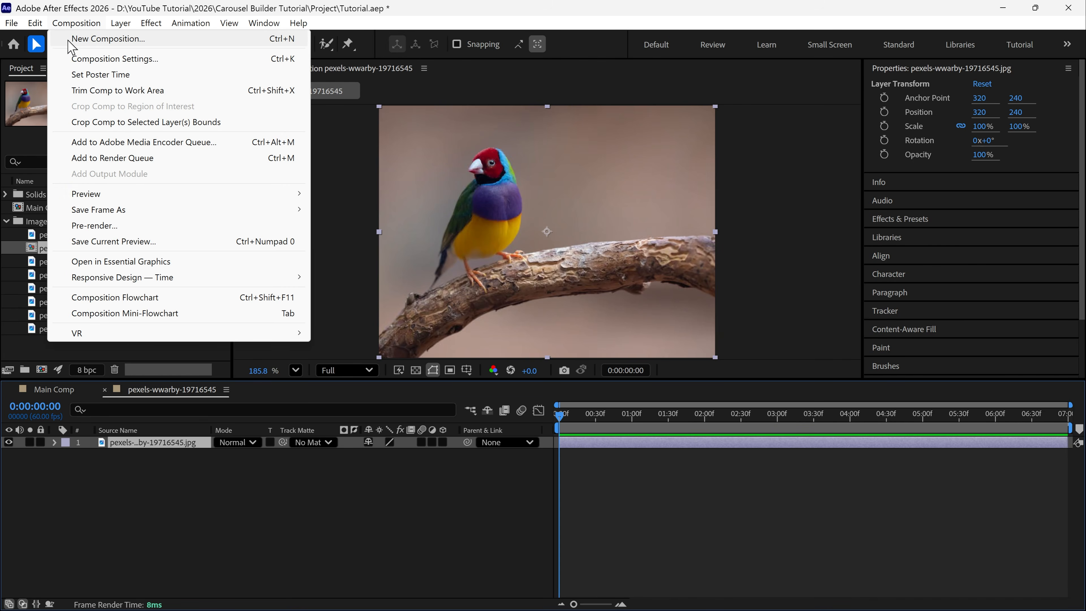
left_click(114, 59)
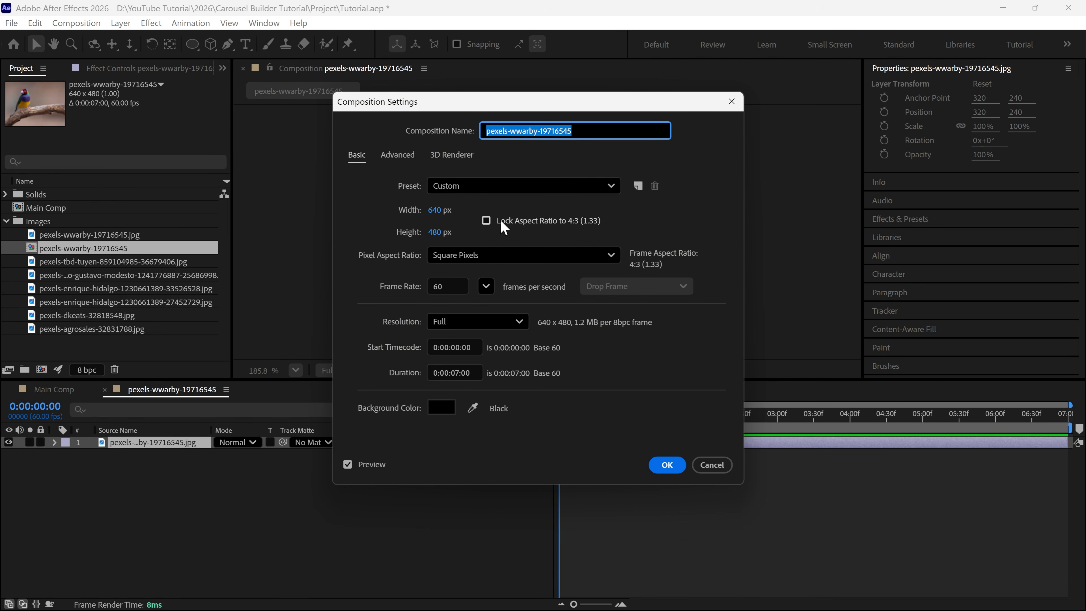
type("1")
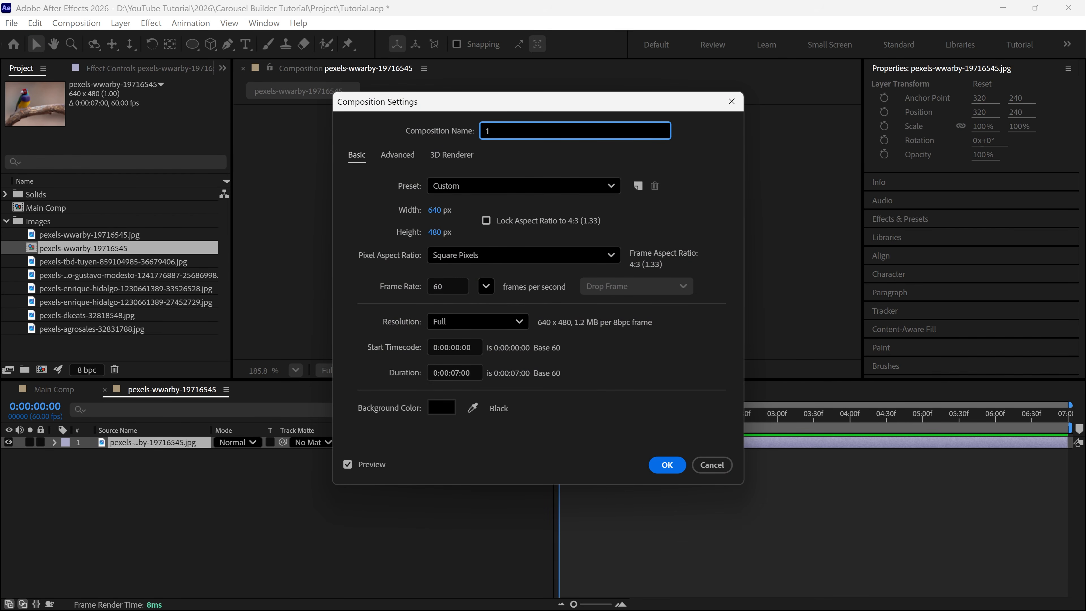
key("Tab")
key("Tab")
type("500")
key("Tab")
type("500")
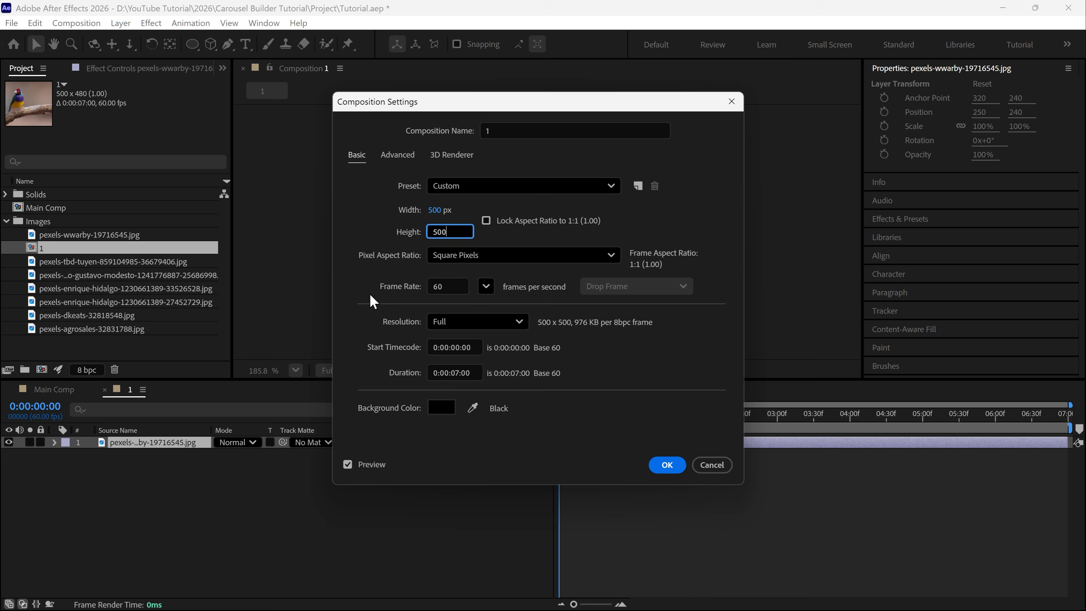
key("Return")
left_click(667, 465)
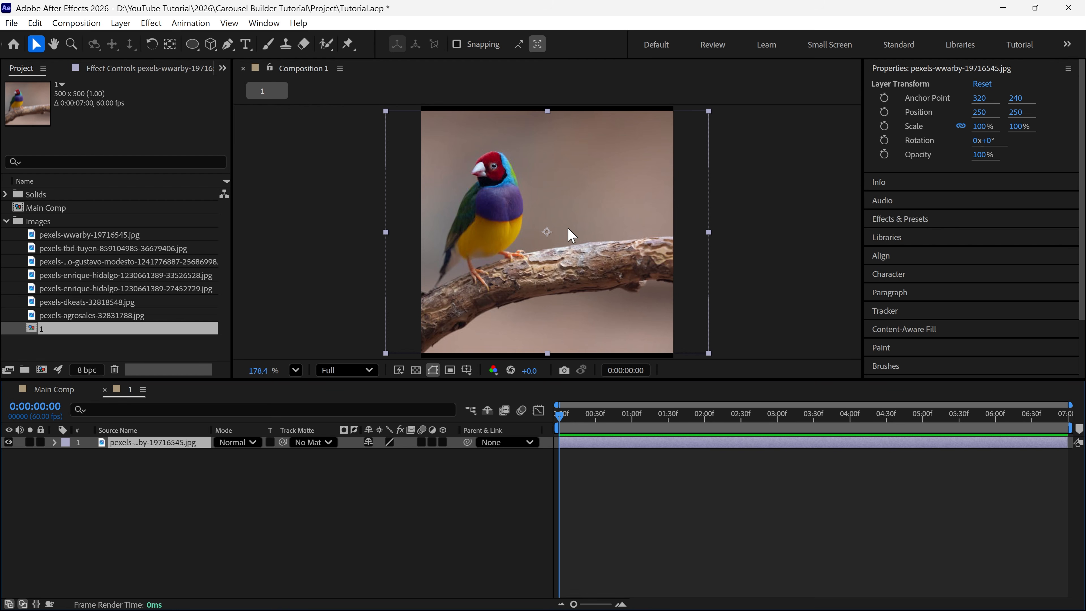
Fit the bird image to the comp height and shift it horizontally to an X position of about 316
right_click(522, 171)
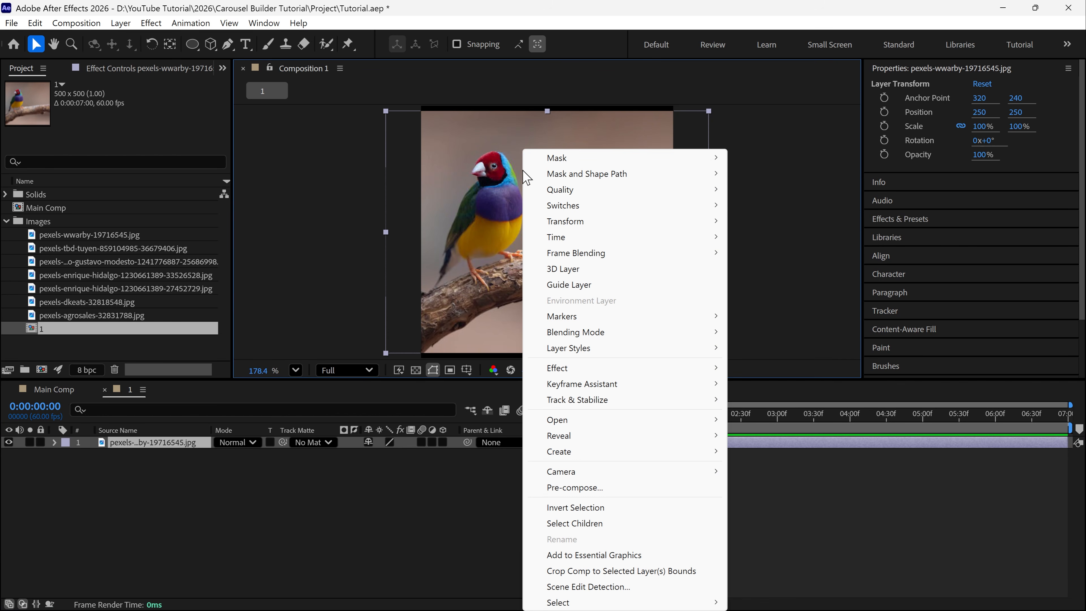
mouse_move(552, 226)
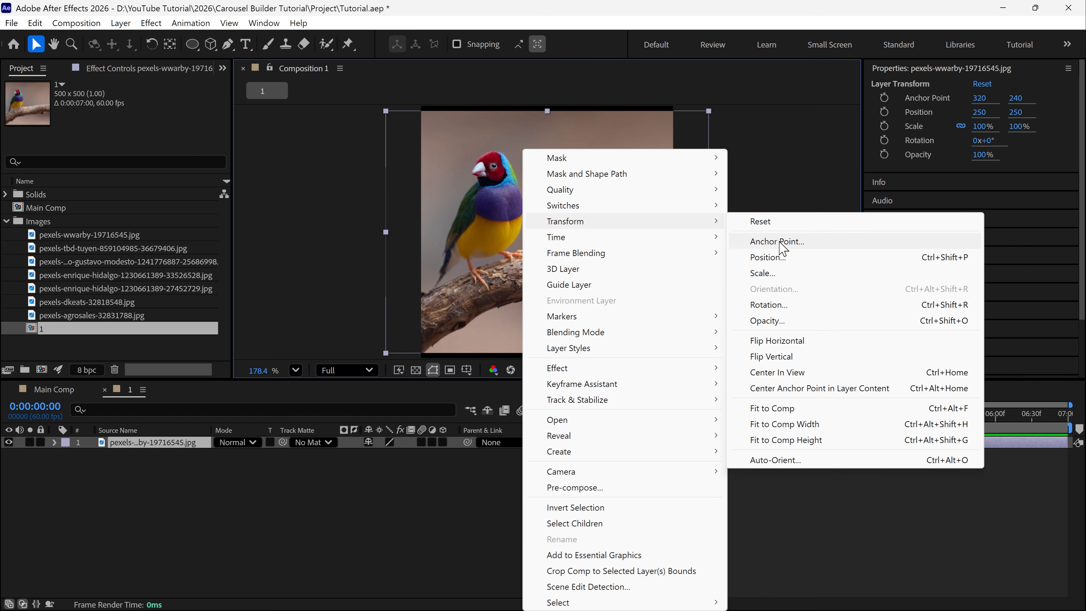
left_click(765, 440)
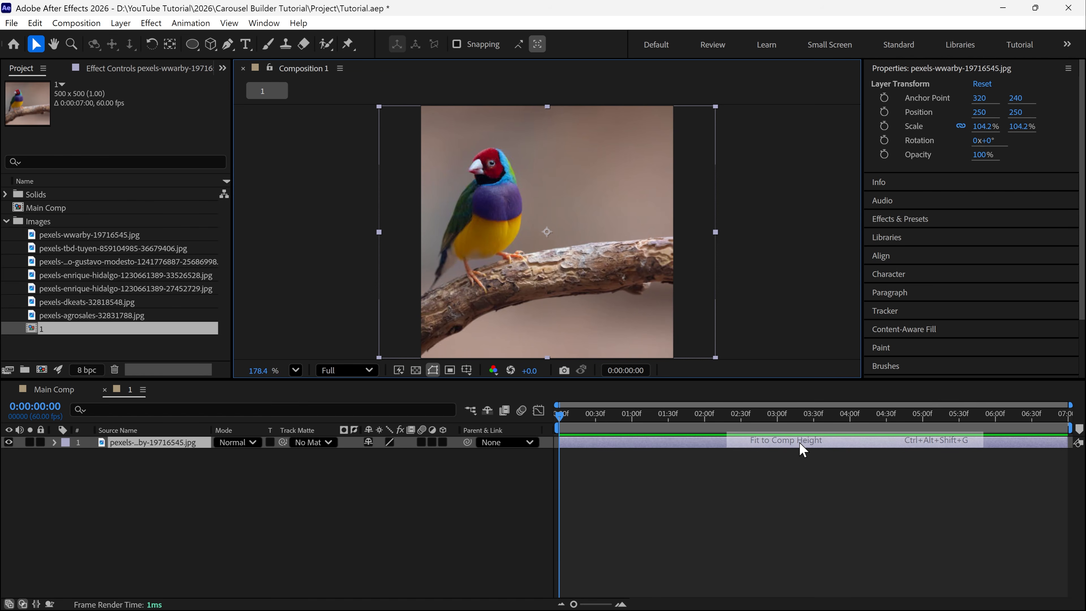
key("shift")
left_click_drag(623, 266, 655, 269)
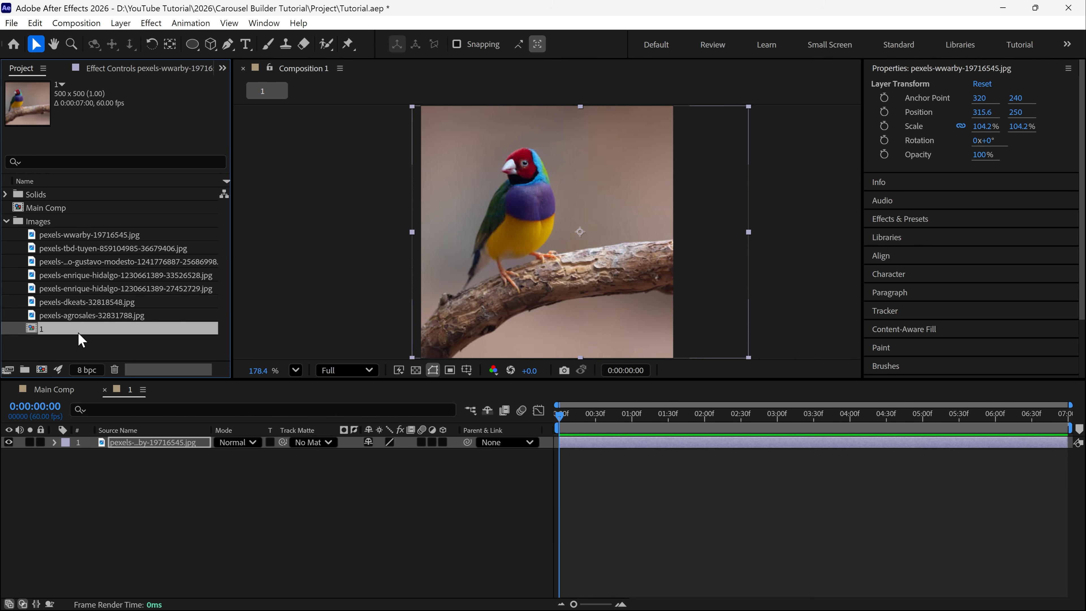
Duplicate composition 1 five times in the Images folder
key("ctrl+d")
key("ctrl+d")
key("ctrl+d")
key("ctrl+d")
key("ctrl+d")
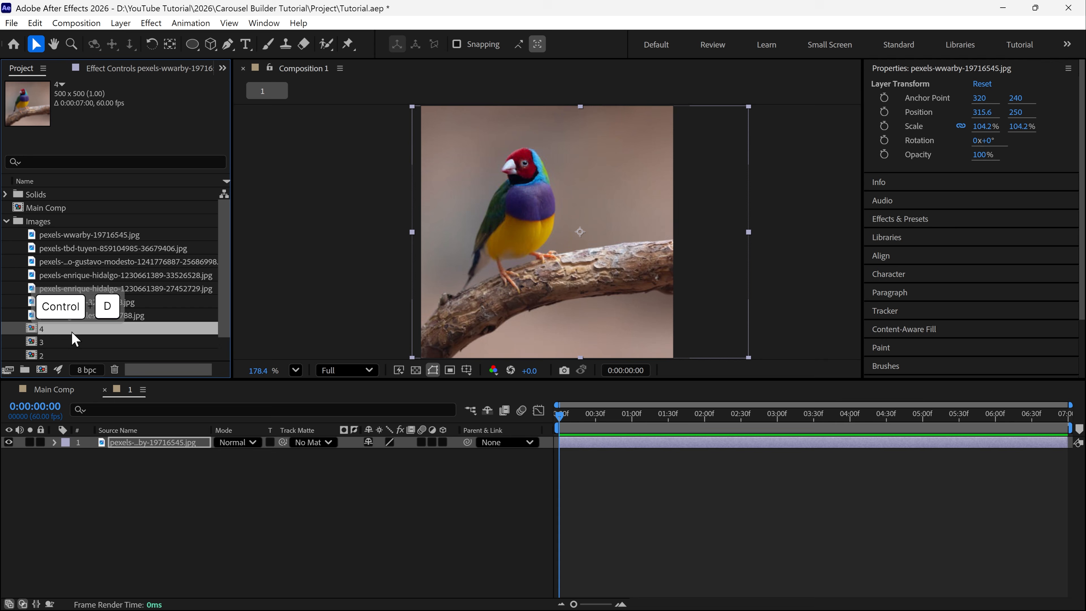
scroll(74, 336, "down", 3)
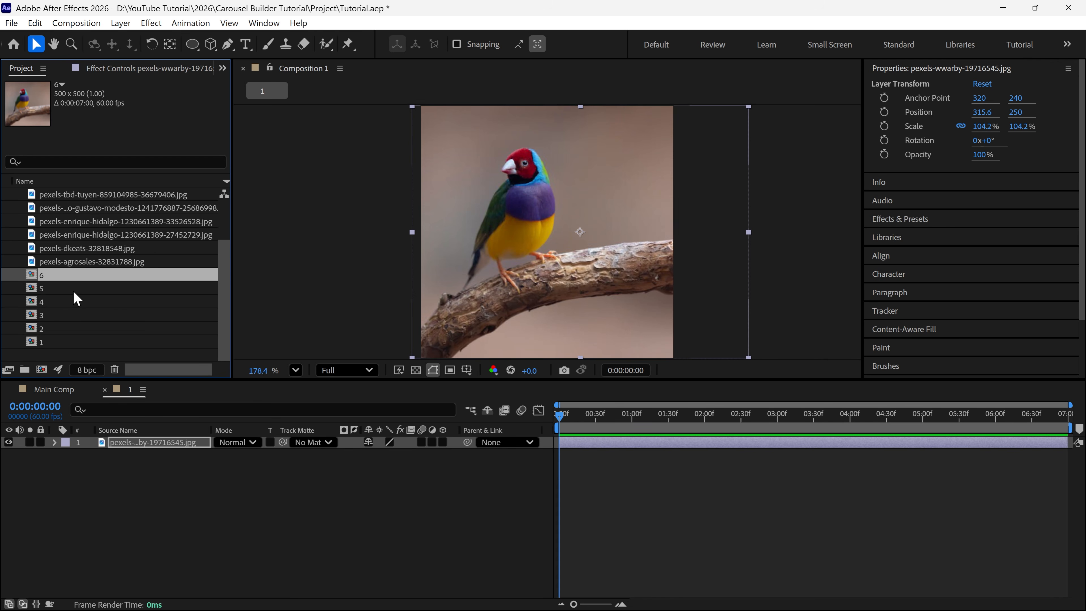
Open composition 2, delete its bird layer and add pexels-tbd-tuyen-859104985-36679406.jpg in its place
left_click(53, 329)
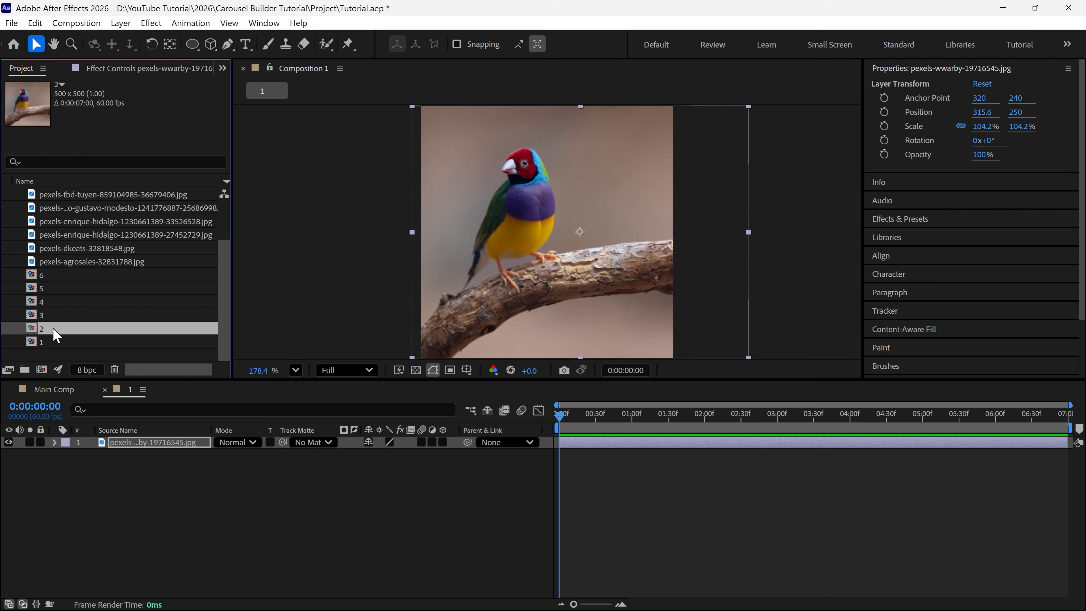
double_click(54, 330)
left_click(649, 277)
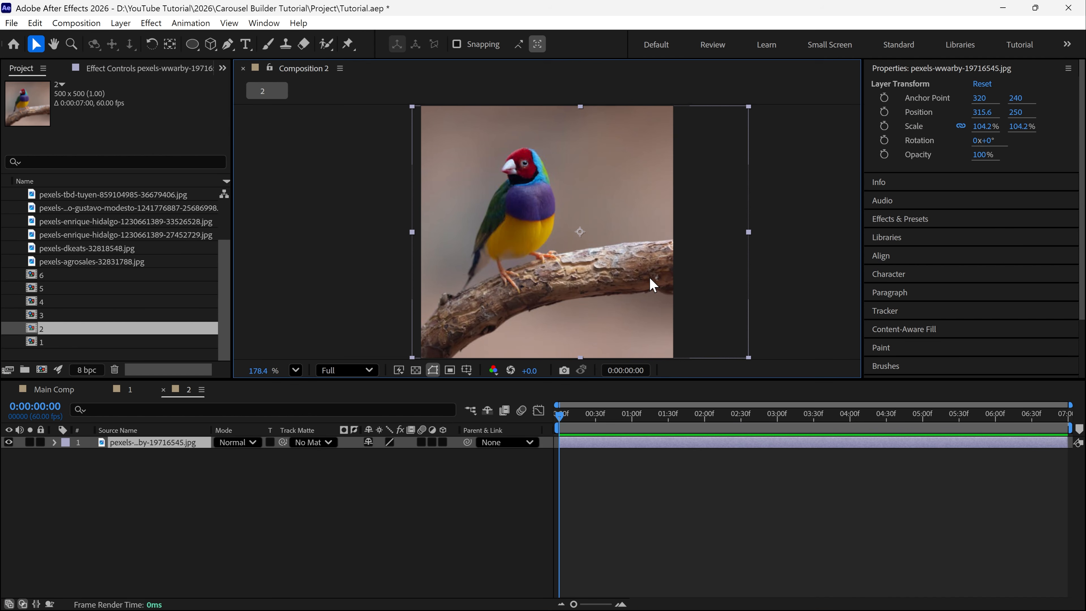
key("Delete")
left_click(84, 253)
scroll(84, 253, "up", 2)
left_click_drag(76, 248, 101, 485)
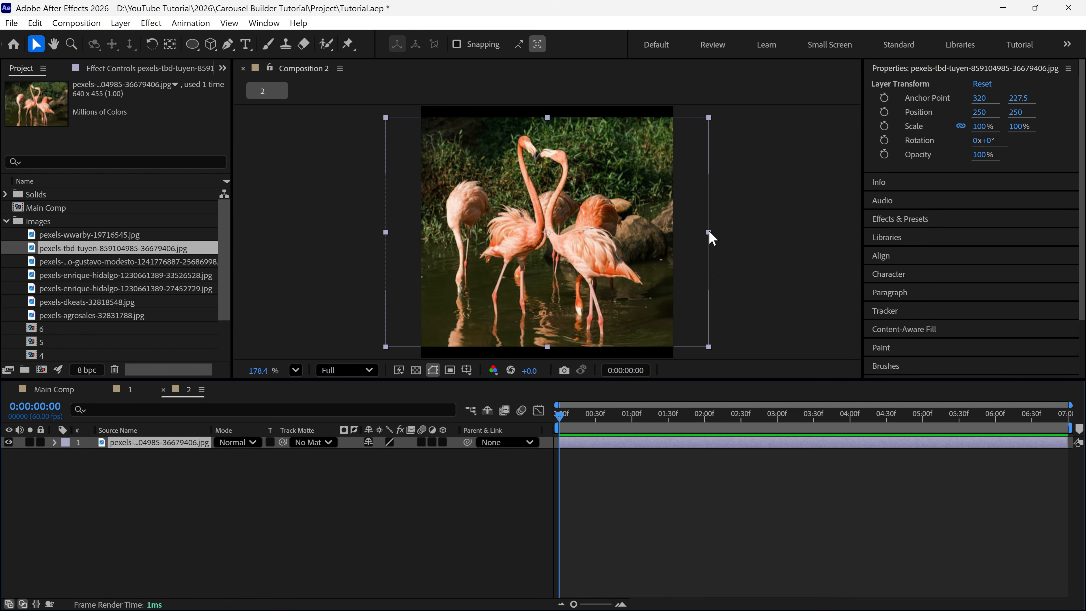
Fit the flamingo image layer in composition 2 to the comp height
right_click(548, 193)
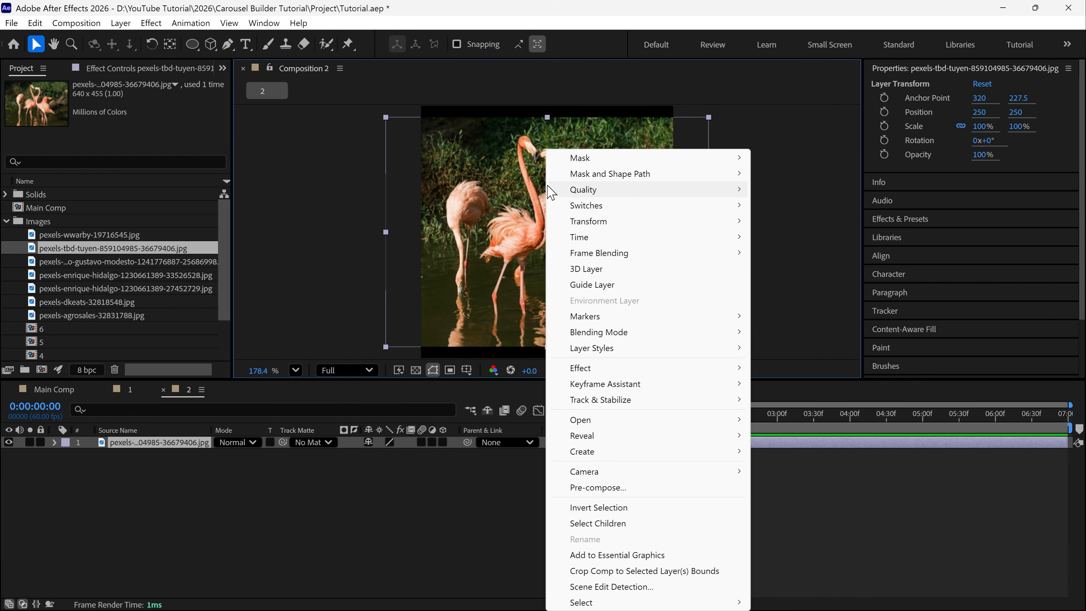
mouse_move(555, 223)
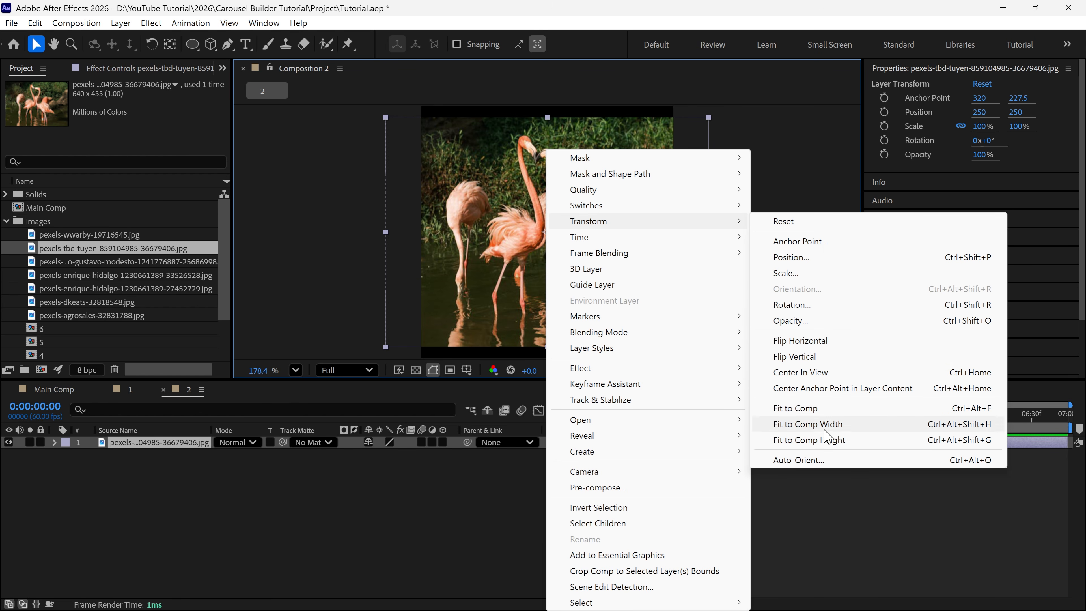
left_click(815, 440)
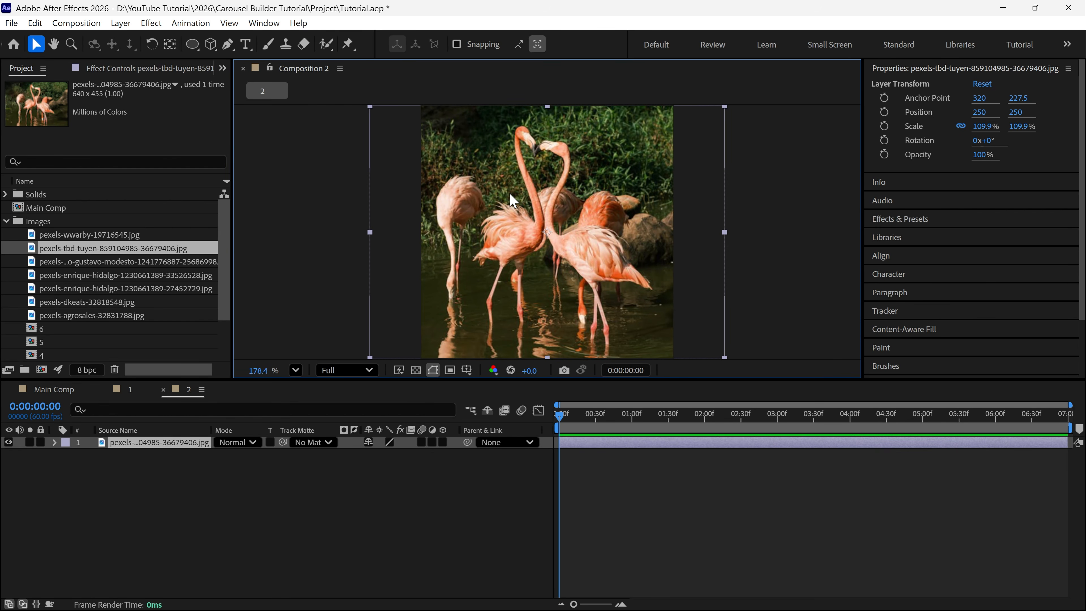
Review the bird images in the numbered compositions from 5 back to 1
scroll(171, 300, "down", 2)
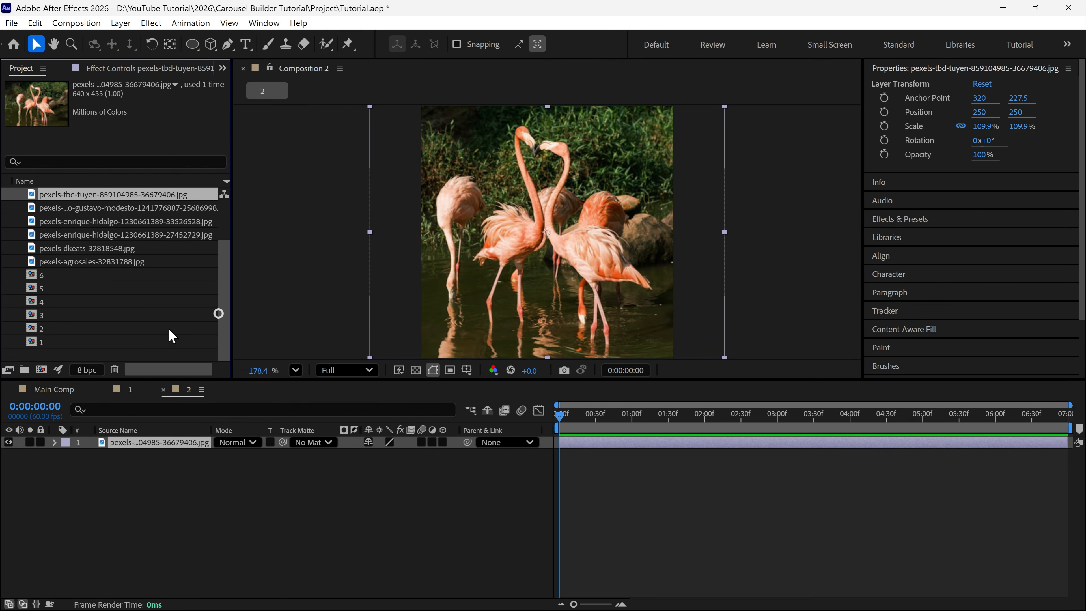
left_click(52, 316)
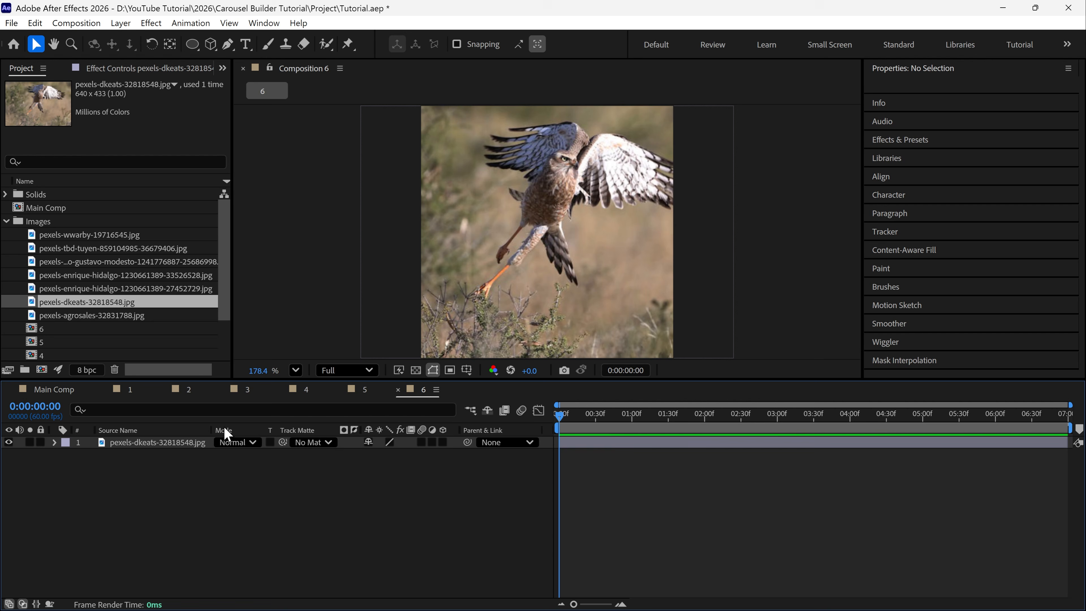
left_click(368, 394)
left_click(315, 394)
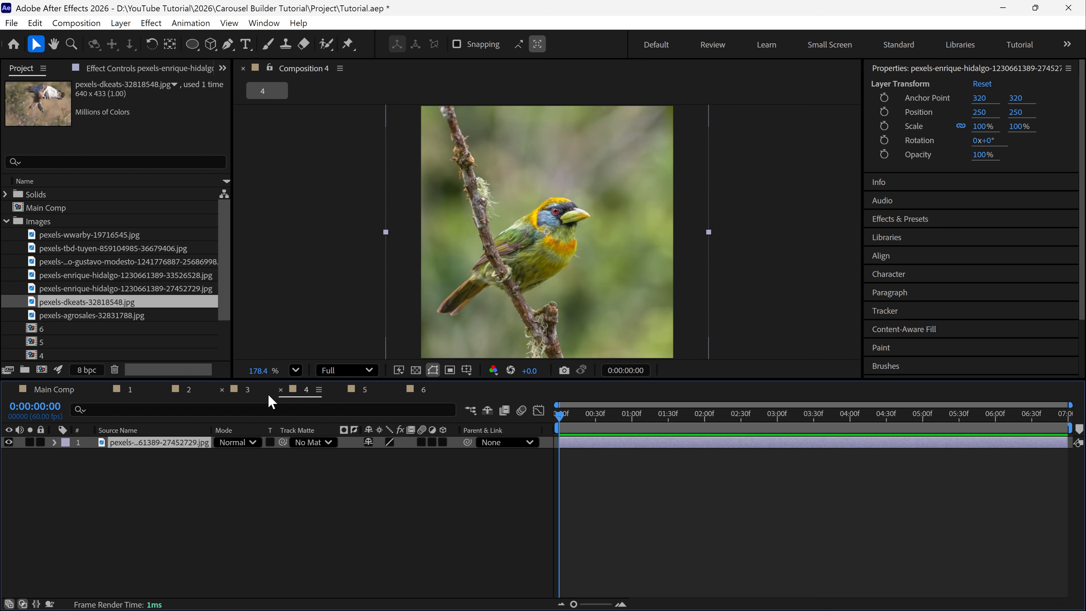
left_click(259, 394)
left_click(193, 393)
left_click(137, 396)
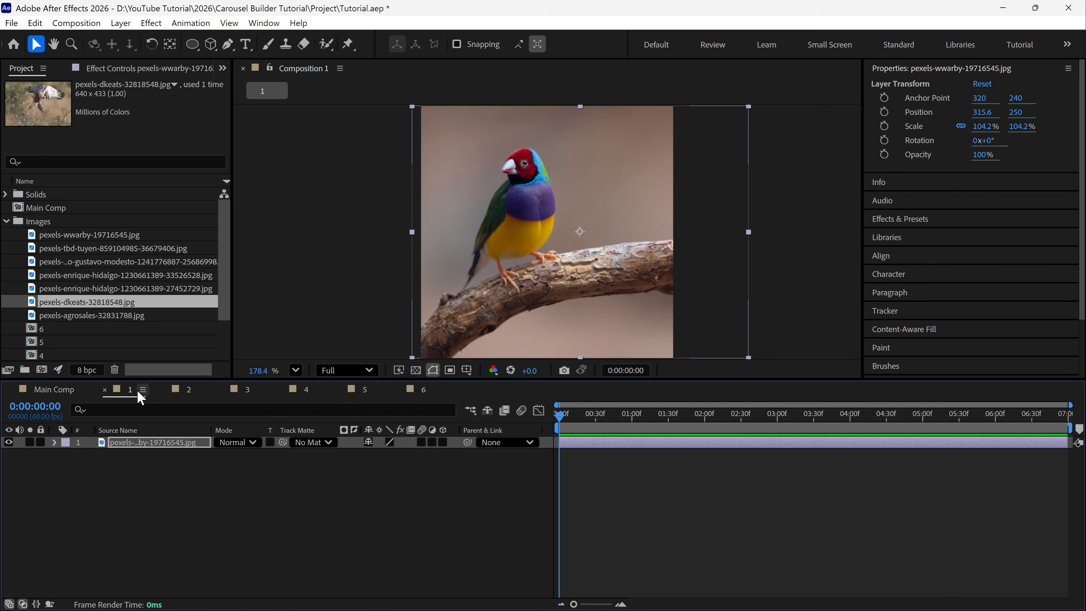
Add composition 1 to Main Comp as a layer above the Mask layer
left_click(47, 397)
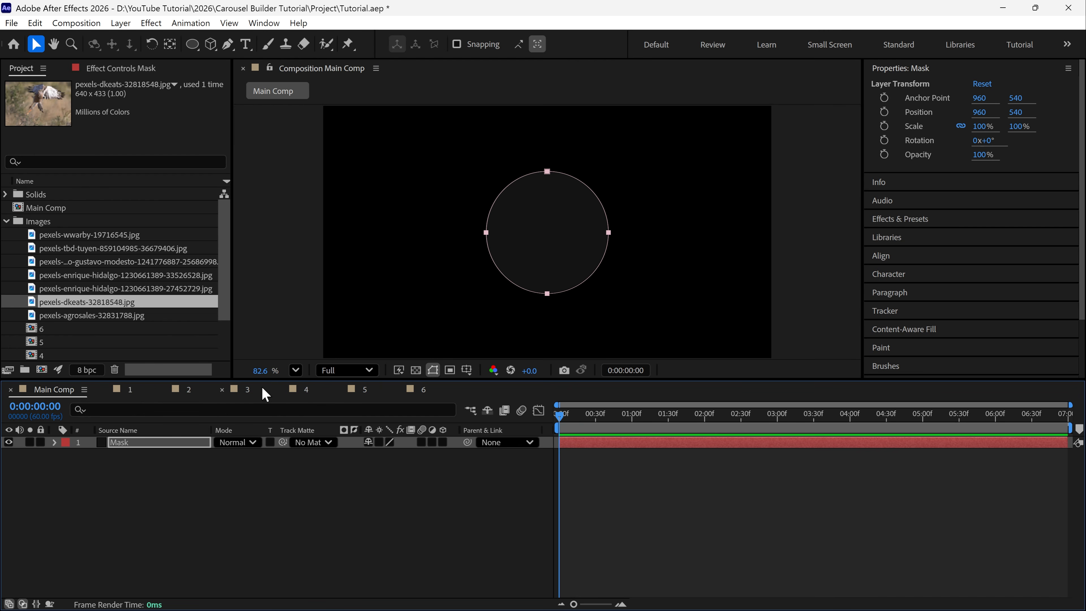
left_click(99, 342)
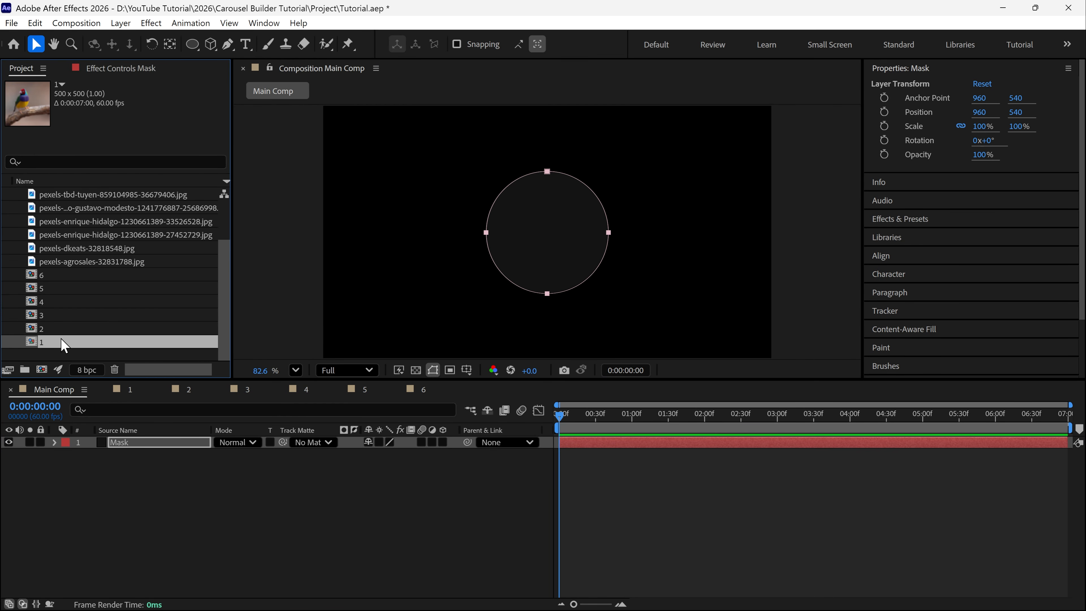
left_click_drag(67, 349, 104, 443)
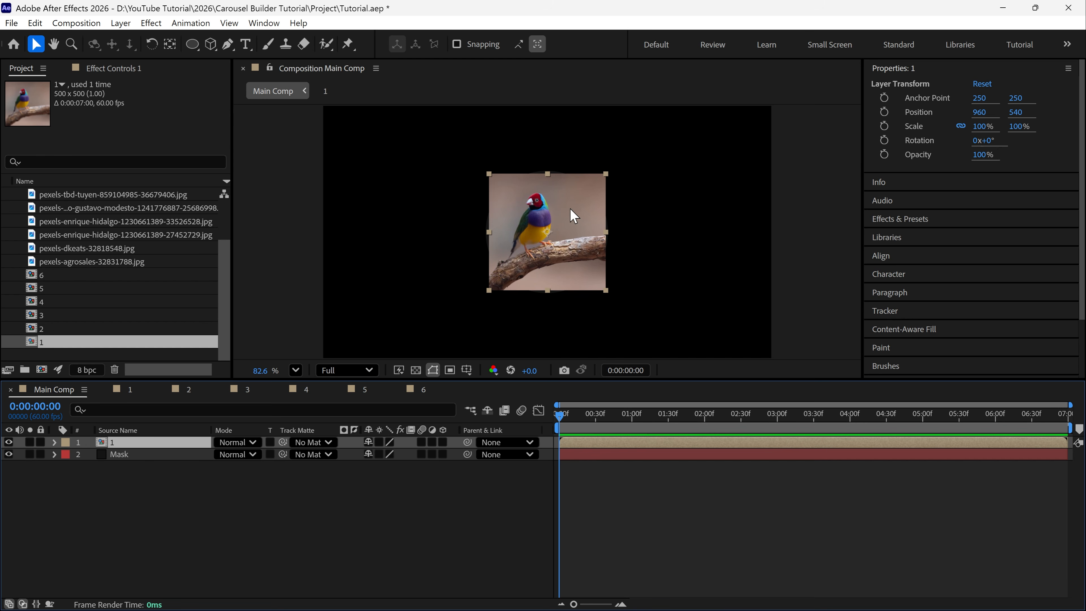
Add a rounded rectangle mask covering the whole of layer 1 in Main Comp, and reselect the layer
scroll(573, 216, "up", 3)
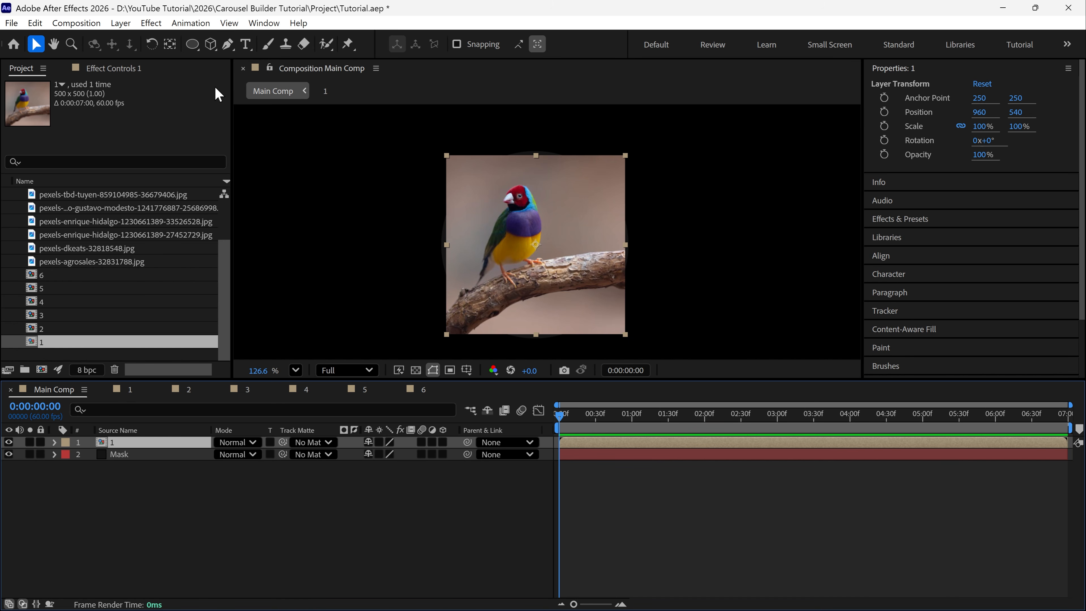
left_click(192, 44)
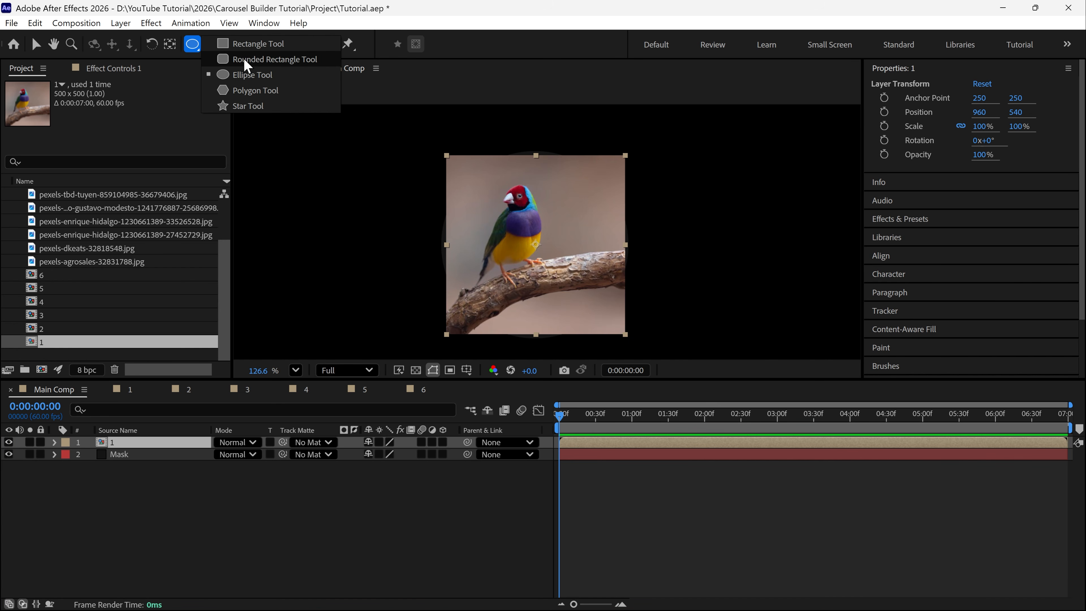
left_click(250, 60)
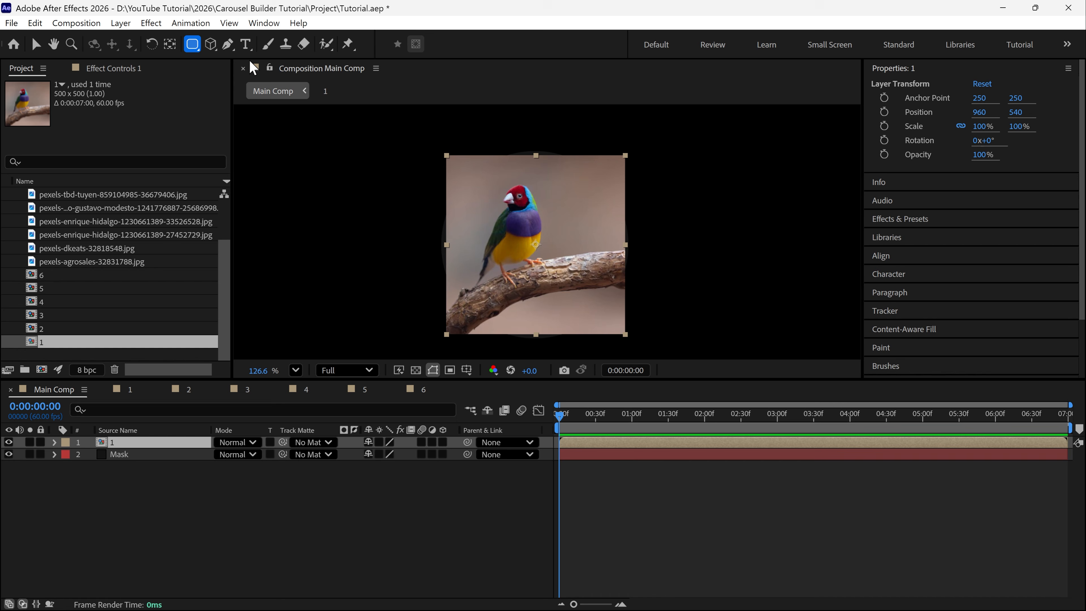
double_click(193, 47)
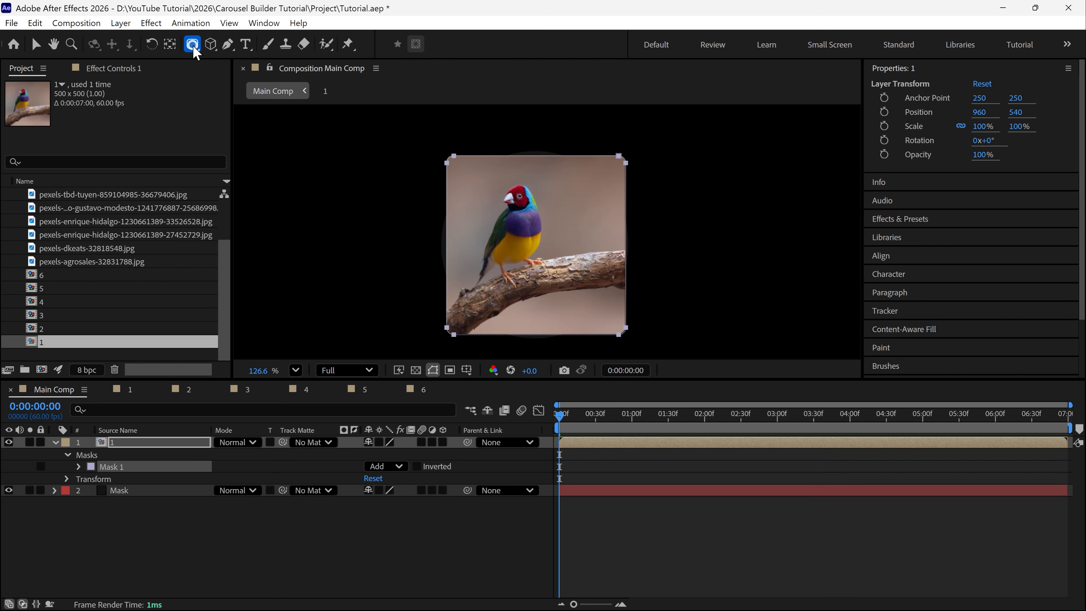
key("v")
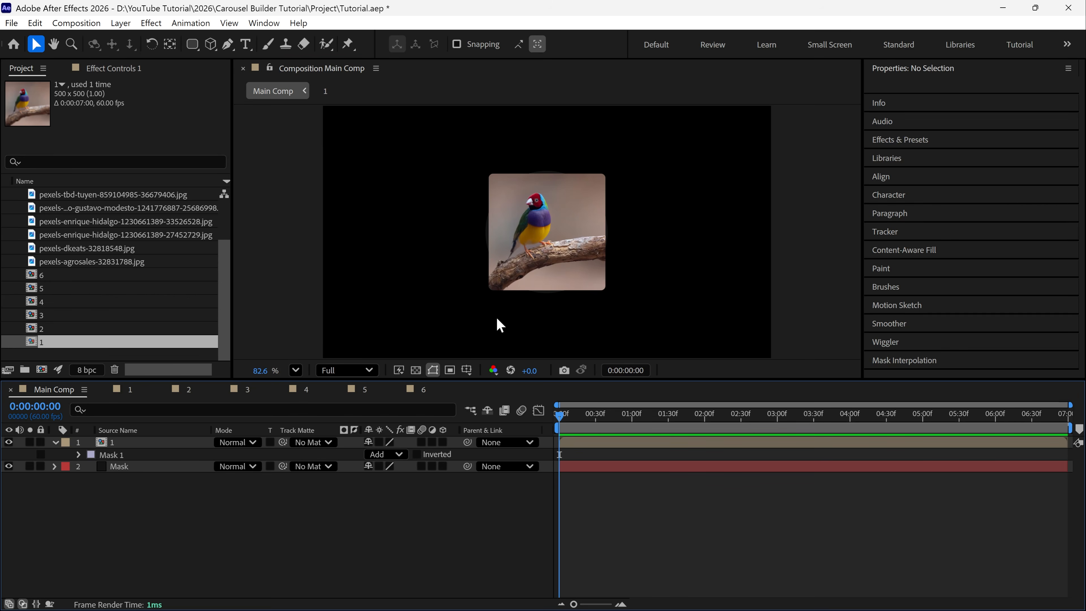
left_click(529, 274)
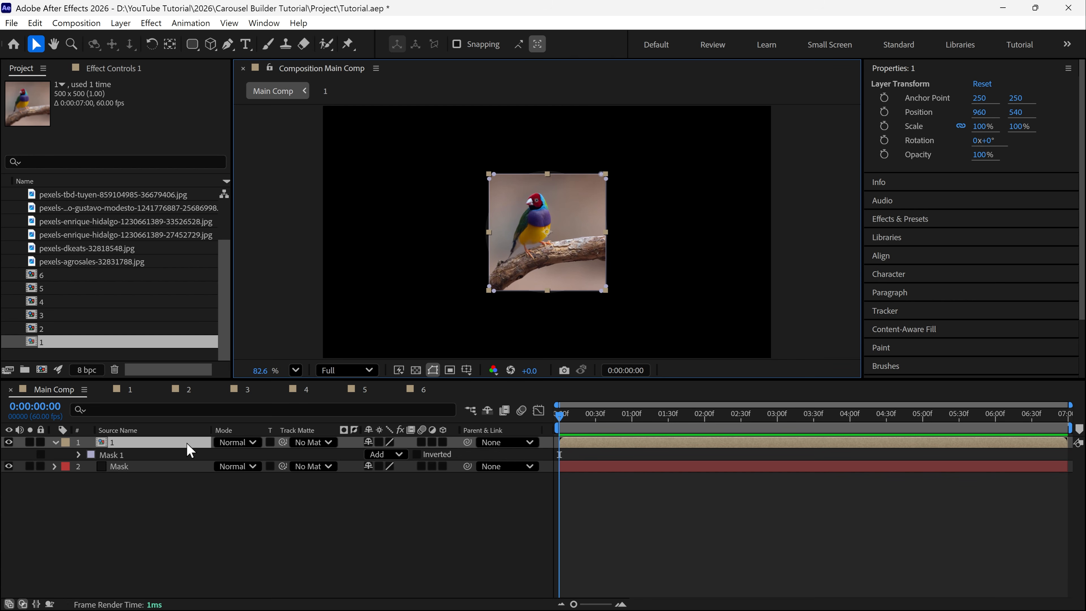
Show layer 1's Position property and copy the entire expression from carousel Expression.txt in Notepad
key("p")
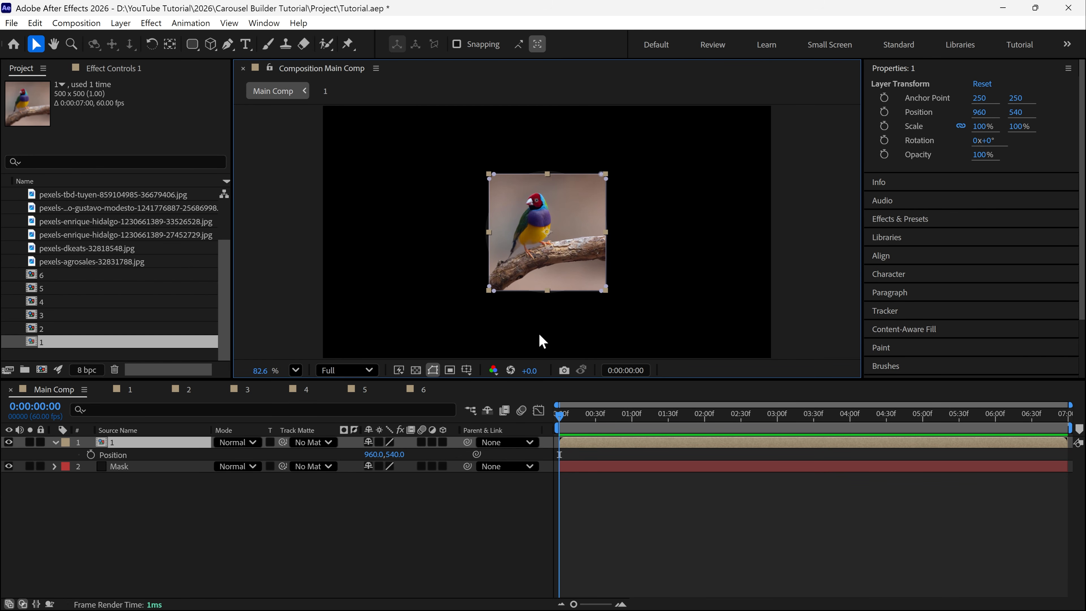
key("alt+space")
type("n")
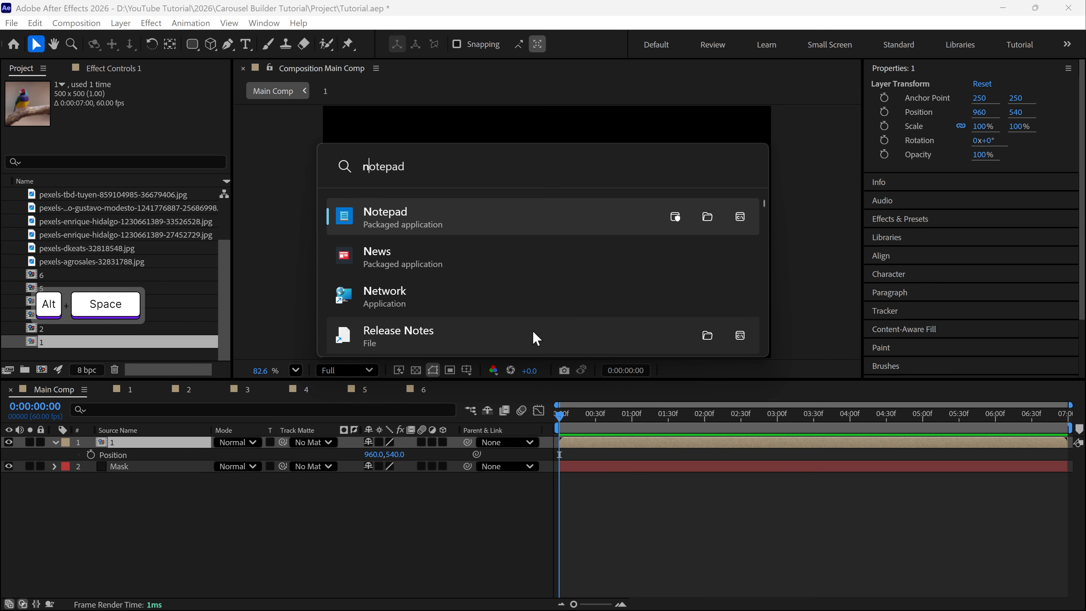
key("Return")
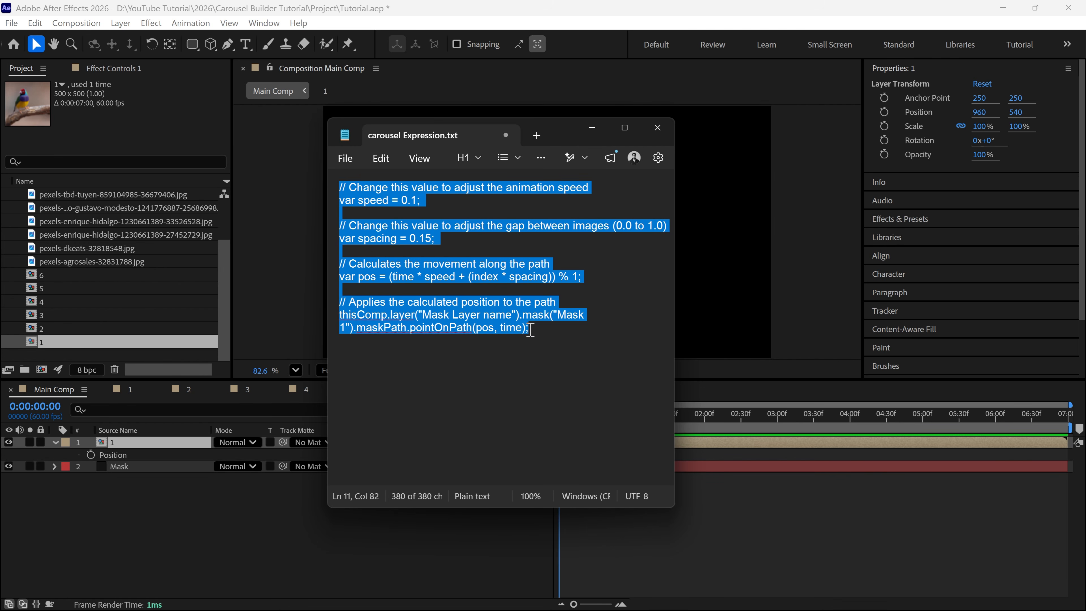
left_click_drag(532, 330, 311, 181)
key("ctrl+c")
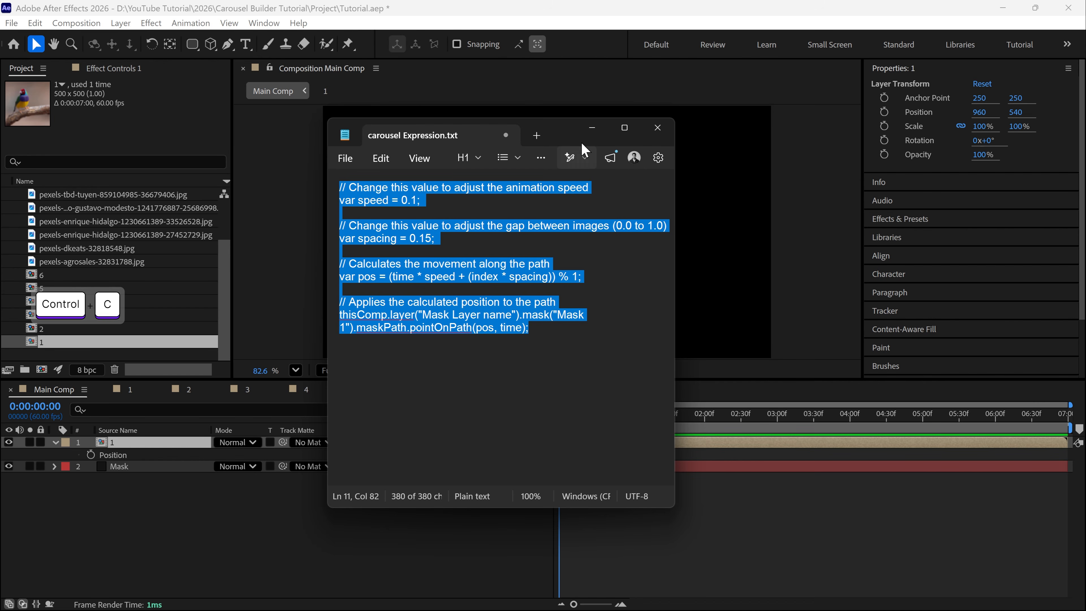
left_click(592, 128)
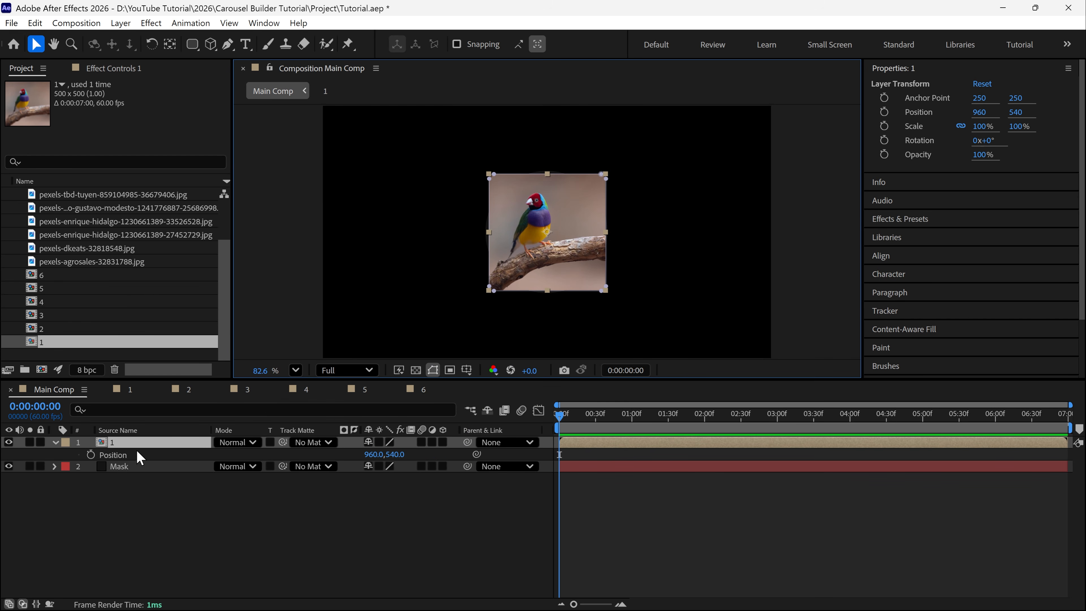
Apply the copied carousel expression to layer 1's Position property
left_click(90, 455, "alt")
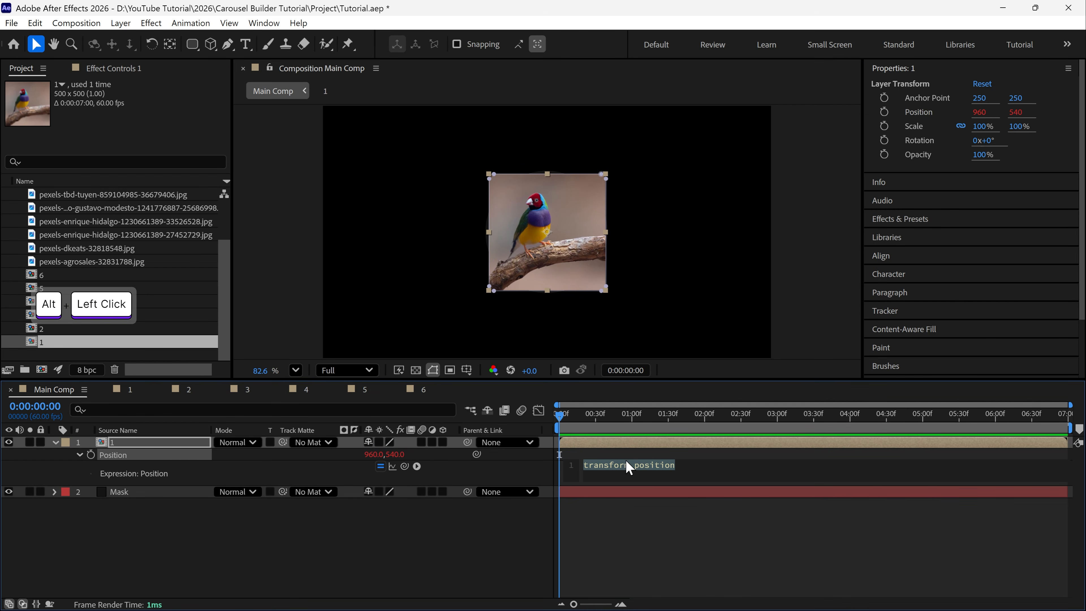
key("ctrl+v")
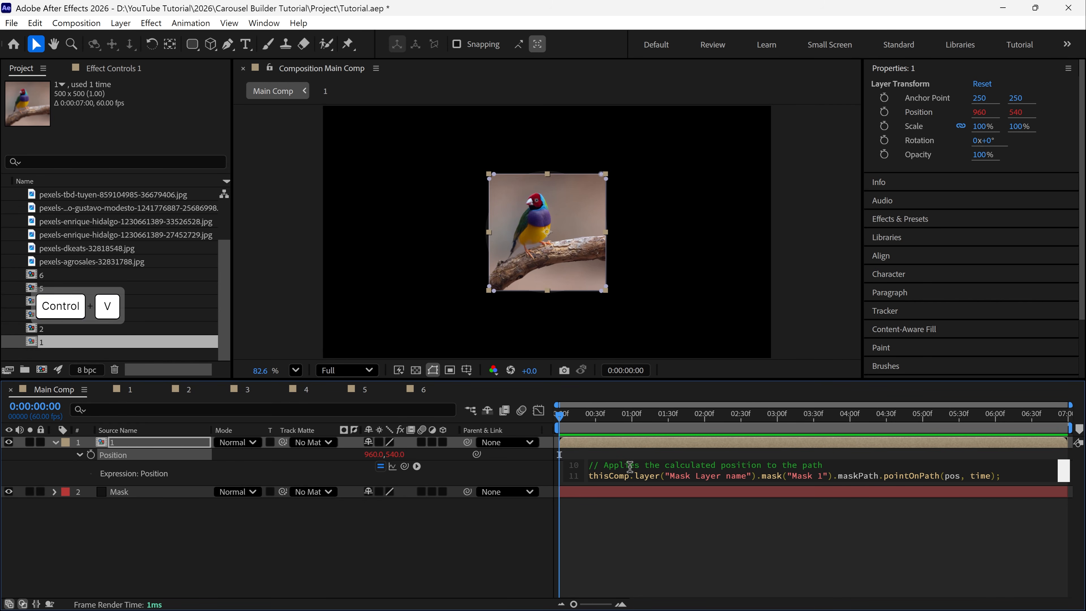
left_click(631, 451)
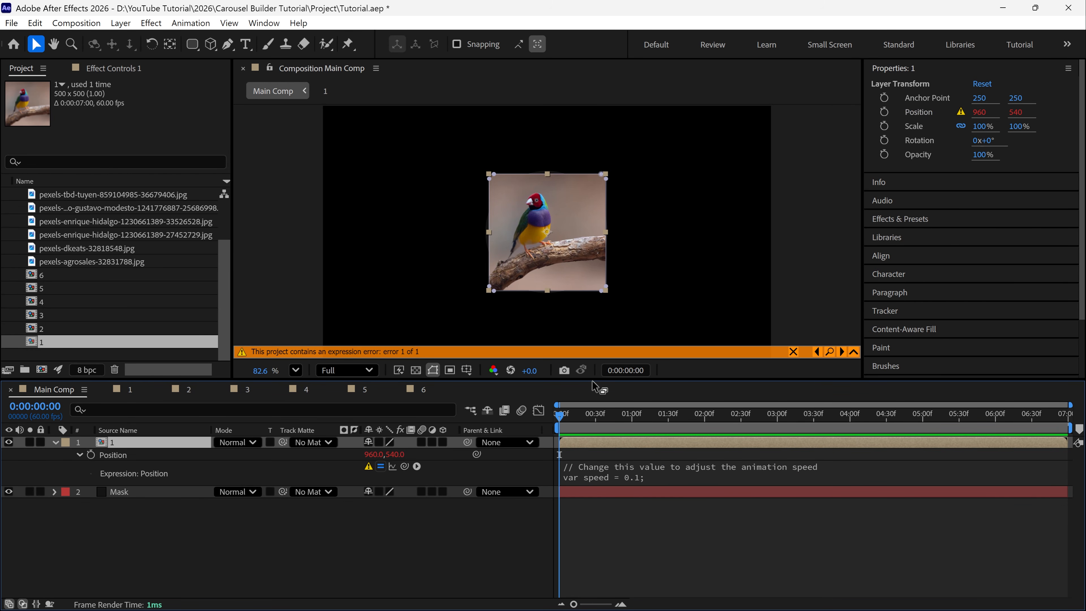
Enlarge the timeline and the expression field so all 11 lines of the Position expression can be edited
left_click_drag(592, 385, 591, 302)
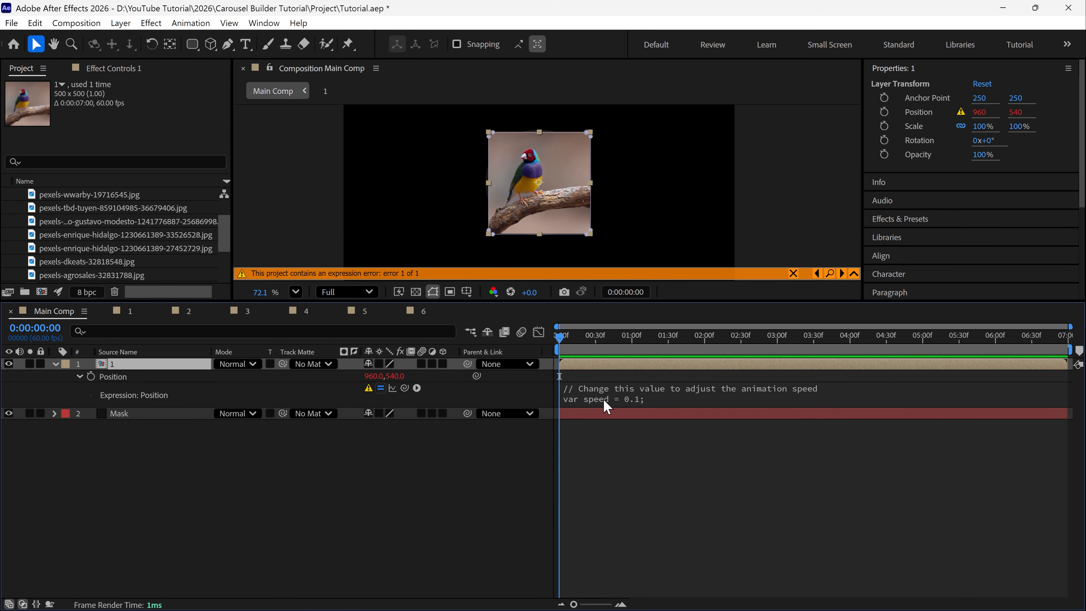
left_click_drag(599, 409, 601, 535)
left_click(608, 482)
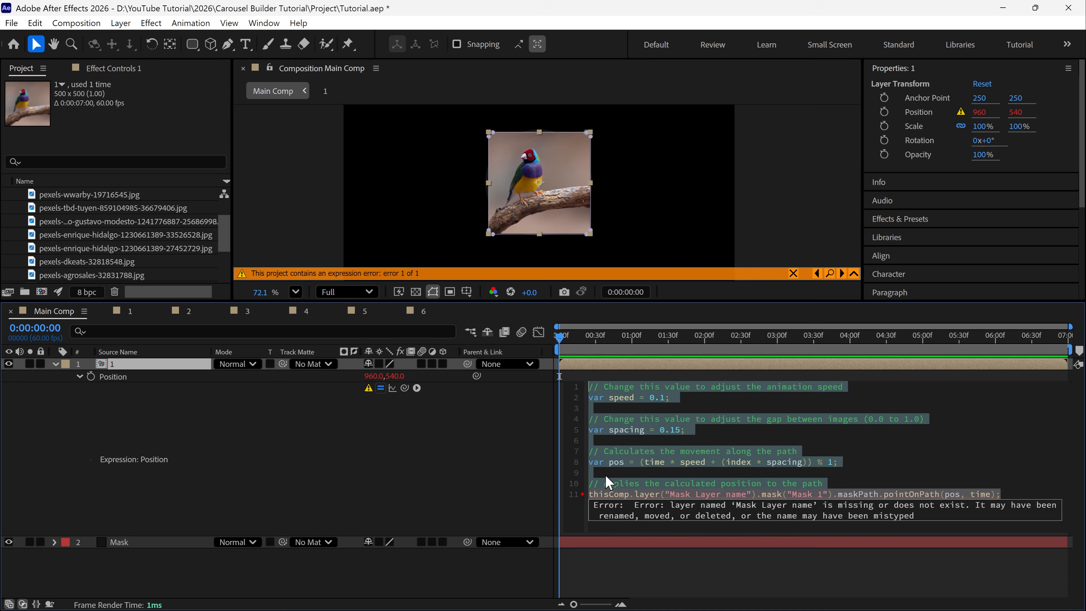
Replace the placeholder "Mask Layer name" in the Position expression with the layer name "Mask"
left_click(658, 474)
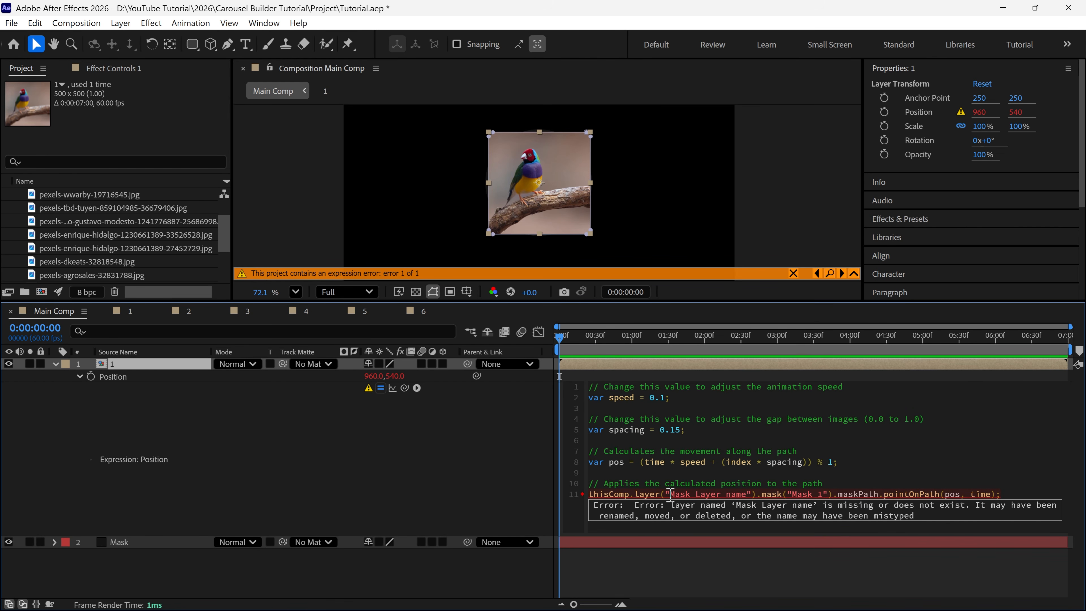
left_click_drag(670, 494, 748, 494)
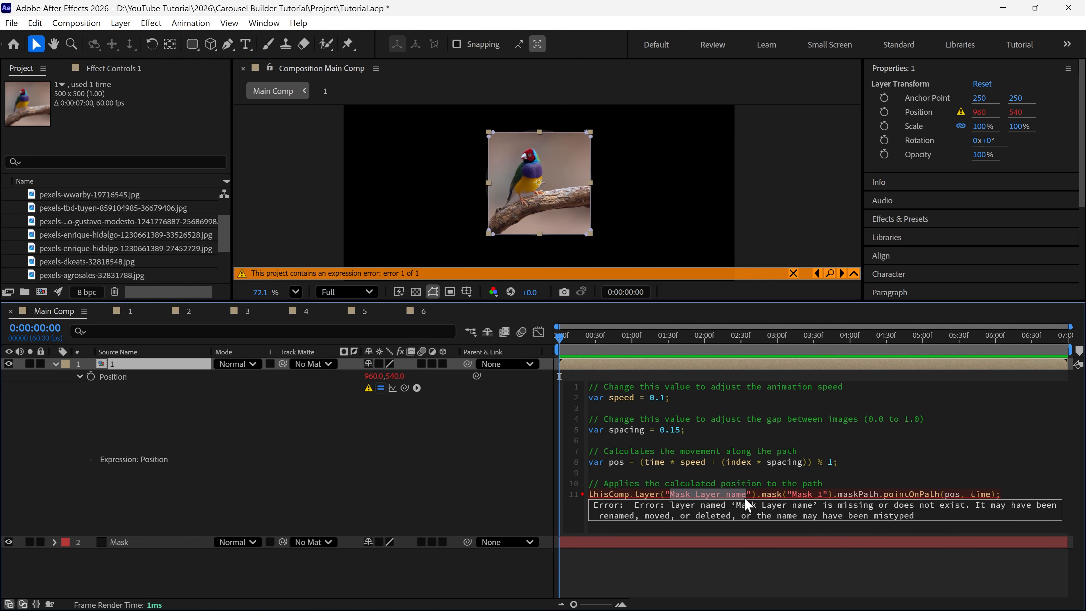
type("Mask Layer")
key("BackSpace")
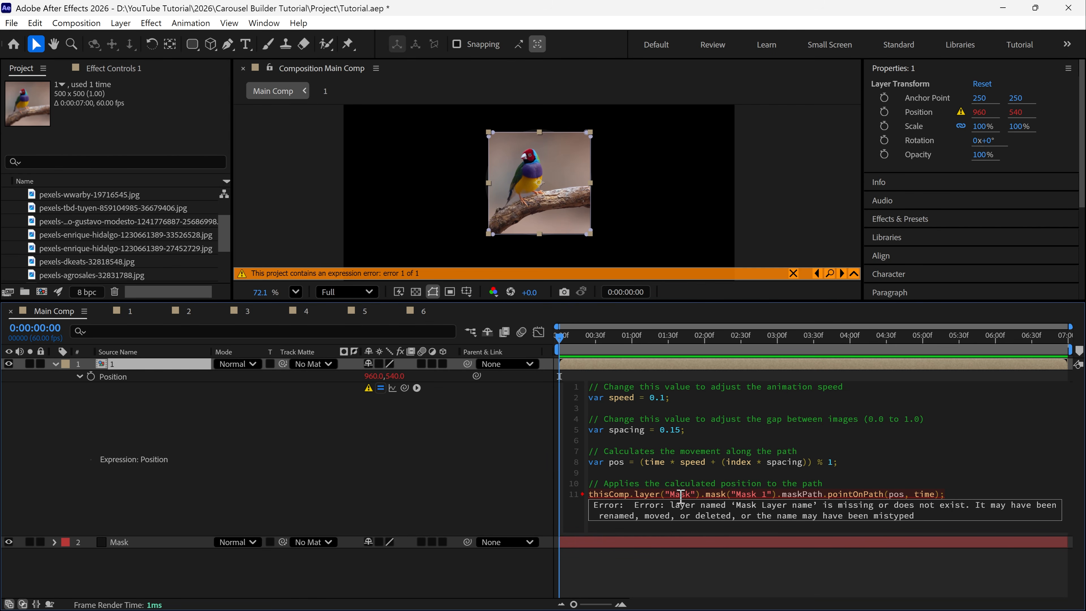
left_click(695, 367)
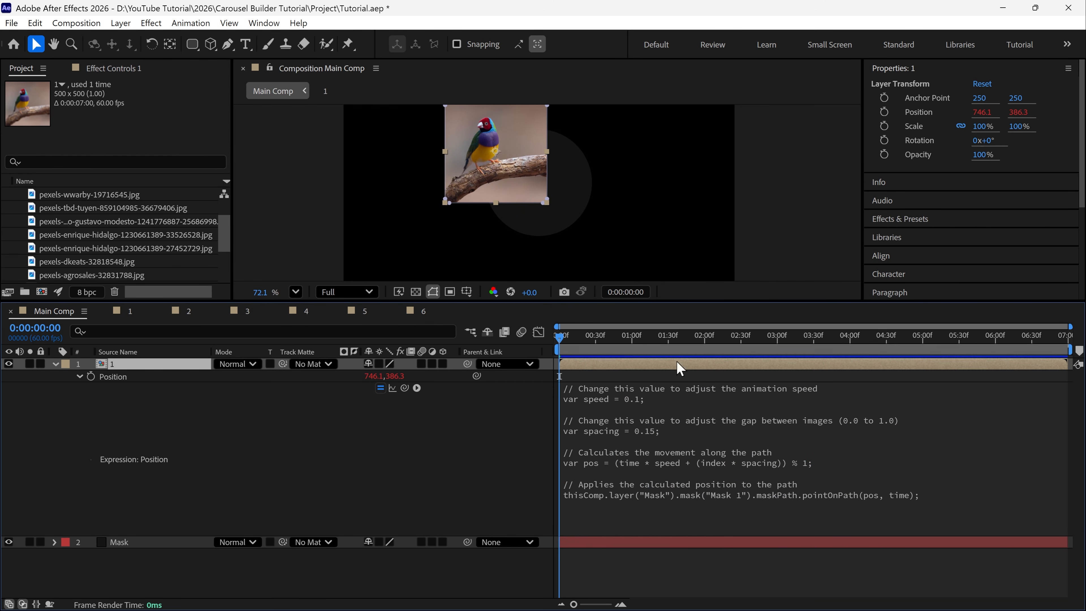
Fit Main Comp in an enlarged viewer, preview layer 1 moving along the path, and place the playhead at 0:00:00:43
key("shift+slash")
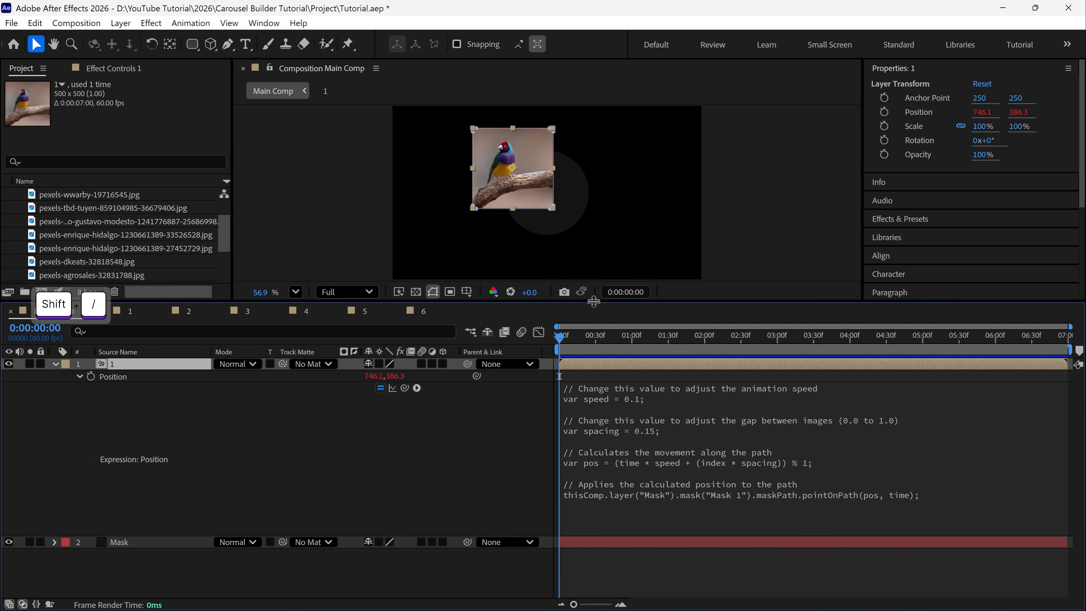
left_click_drag(593, 302, 597, 359)
key("space")
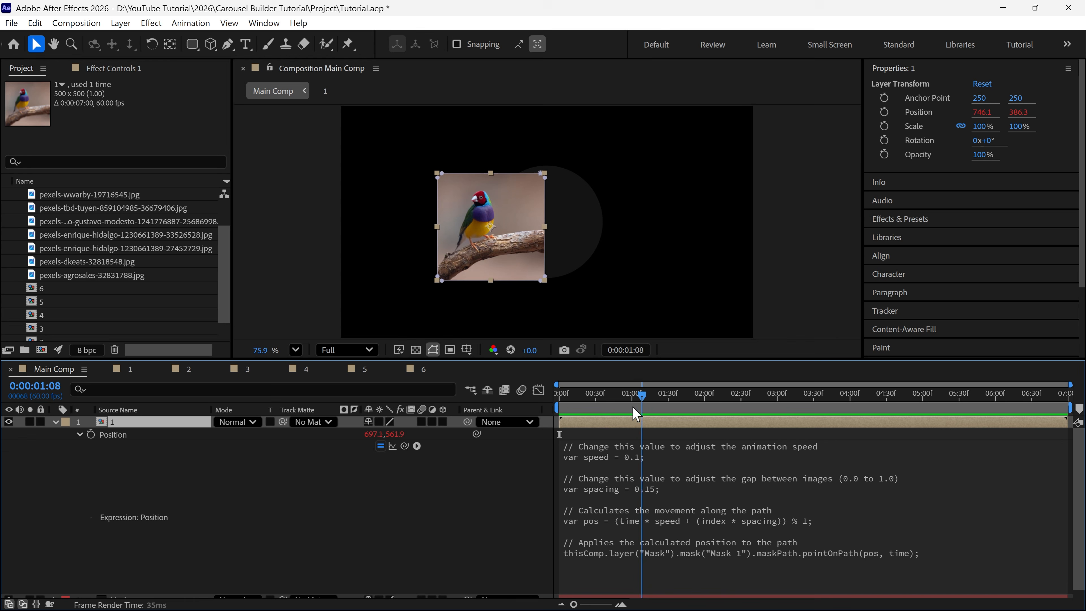
left_click(611, 401)
Set the speed variable in layer 1's Position expression to 0.3 and preview the animation
left_click(608, 452)
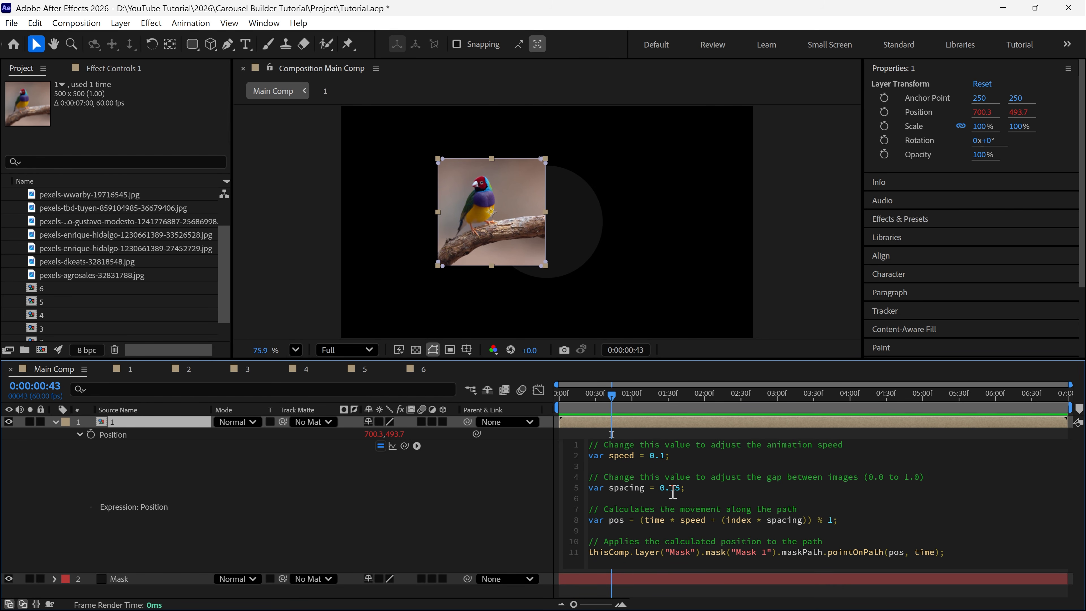
left_click(661, 431)
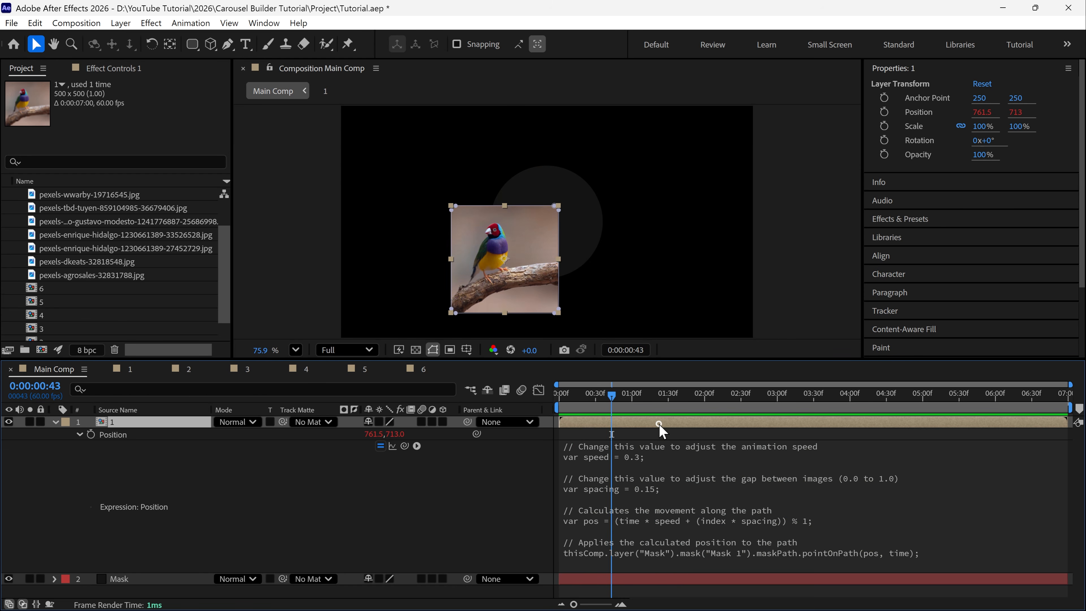
key("space")
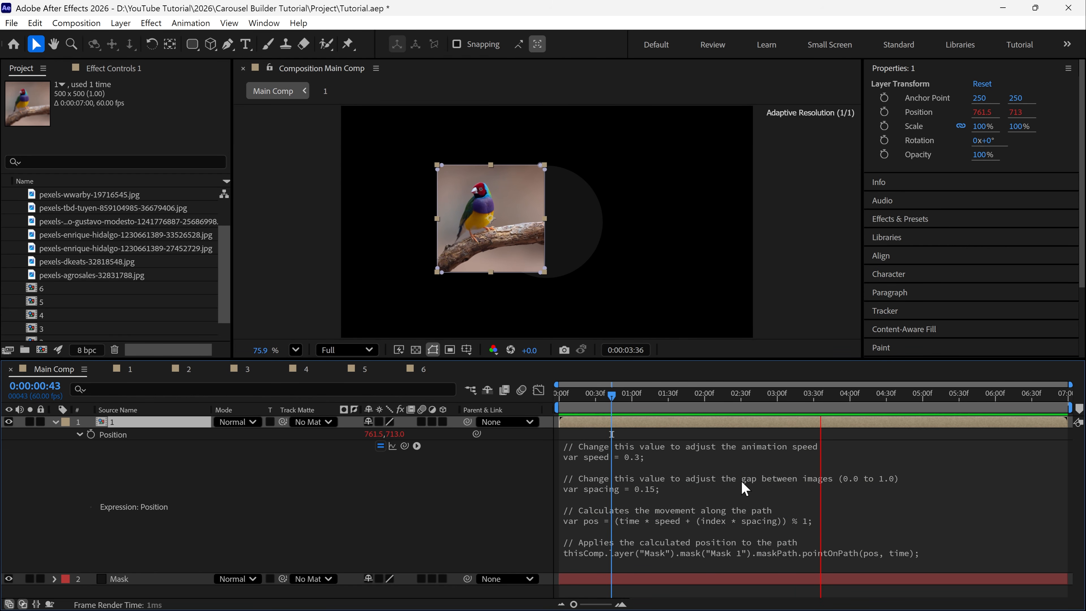
Undo the speed change in layer 1's Position expression and scale the layer to 50%
key("ctrl+z")
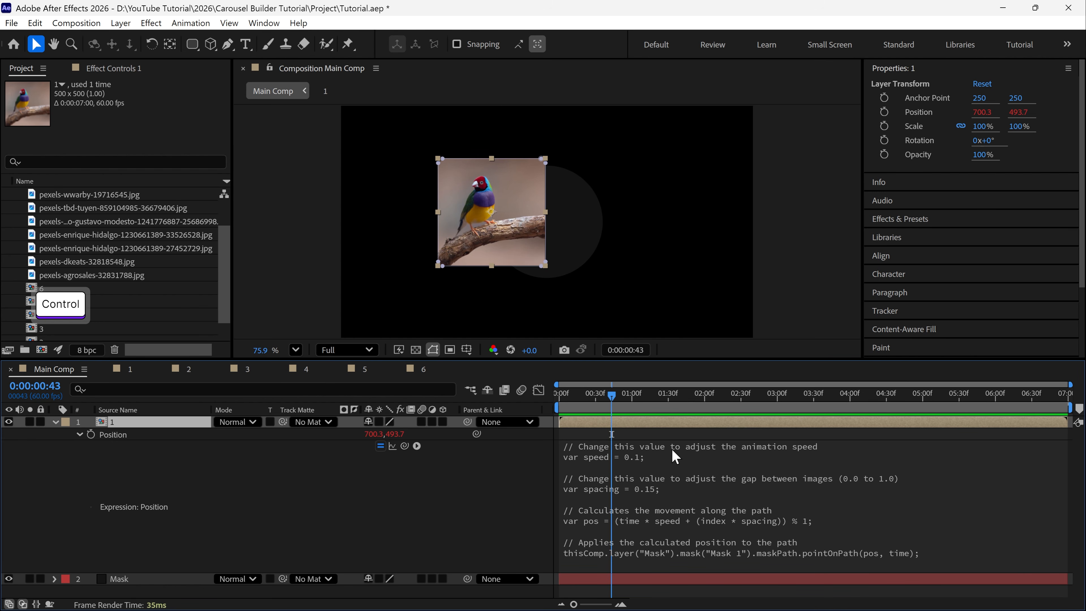
key("s")
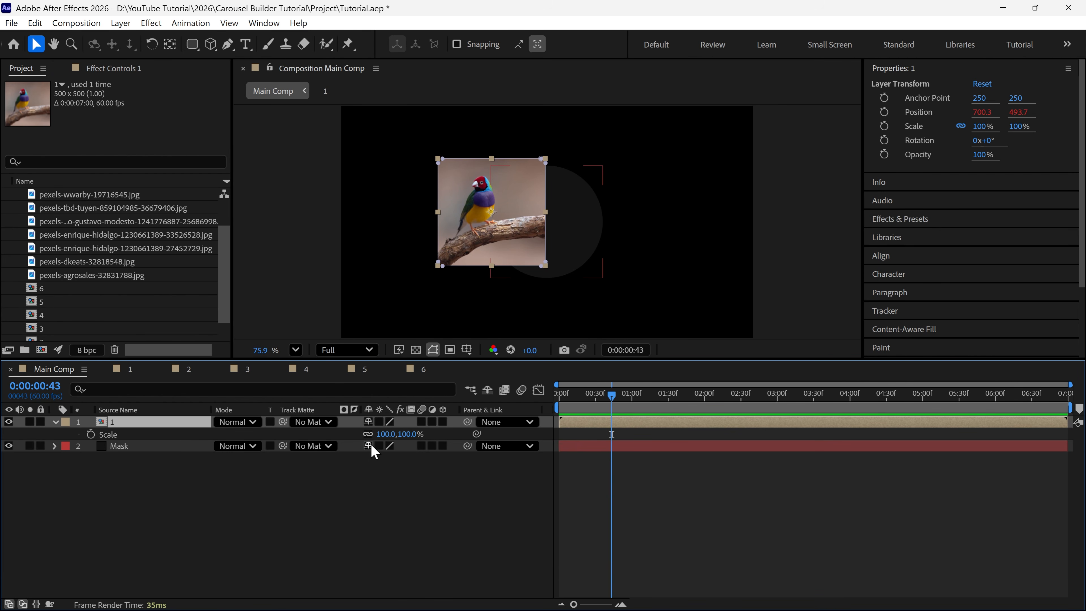
left_click_drag(385, 434, 372, 434)
left_click(378, 434)
type("50")
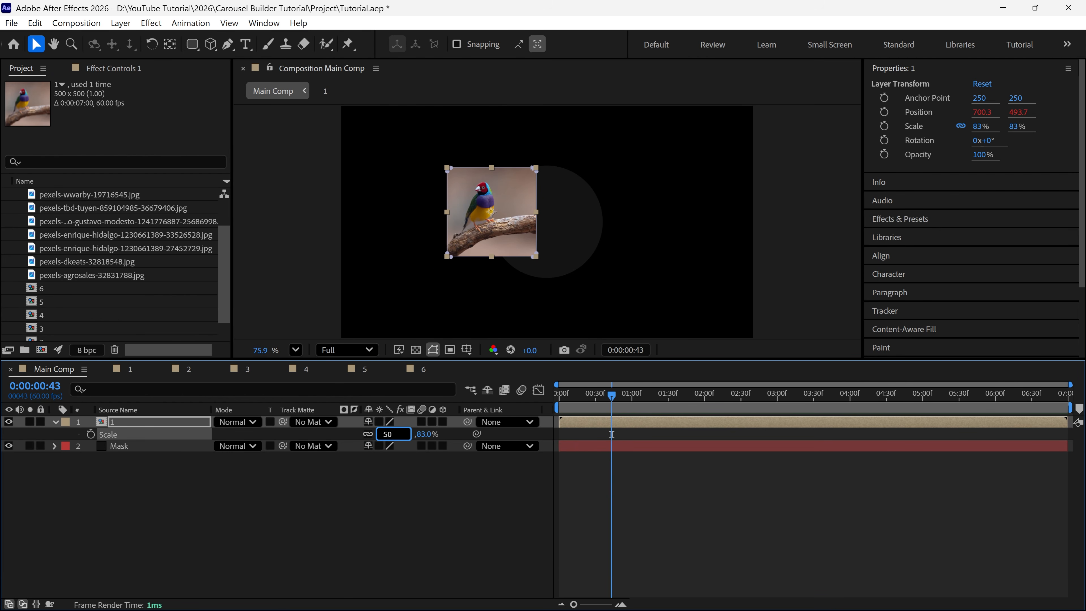
key("Return")
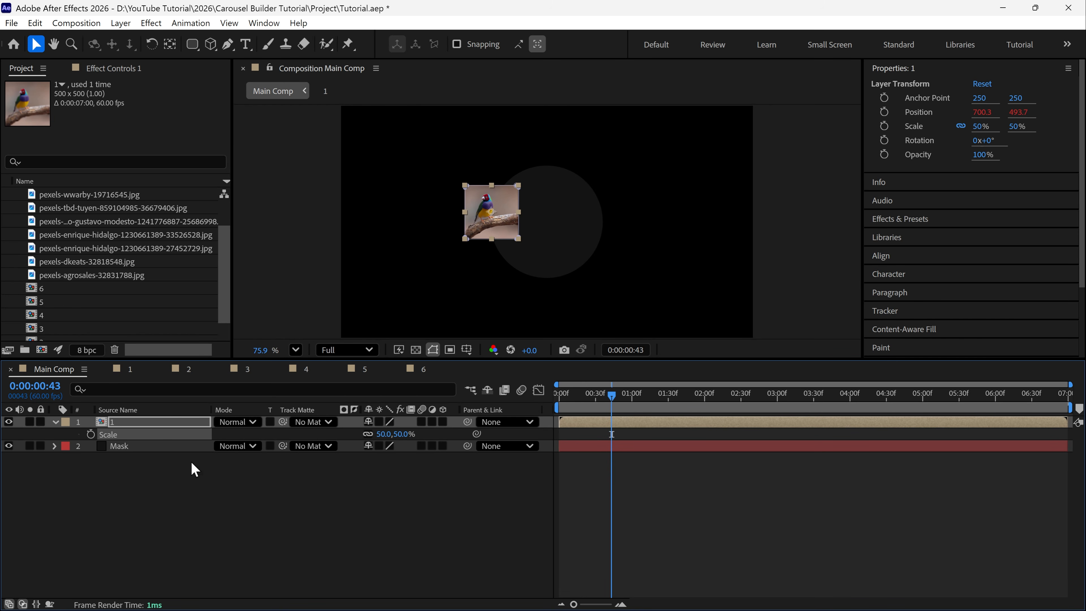
left_click(55, 422)
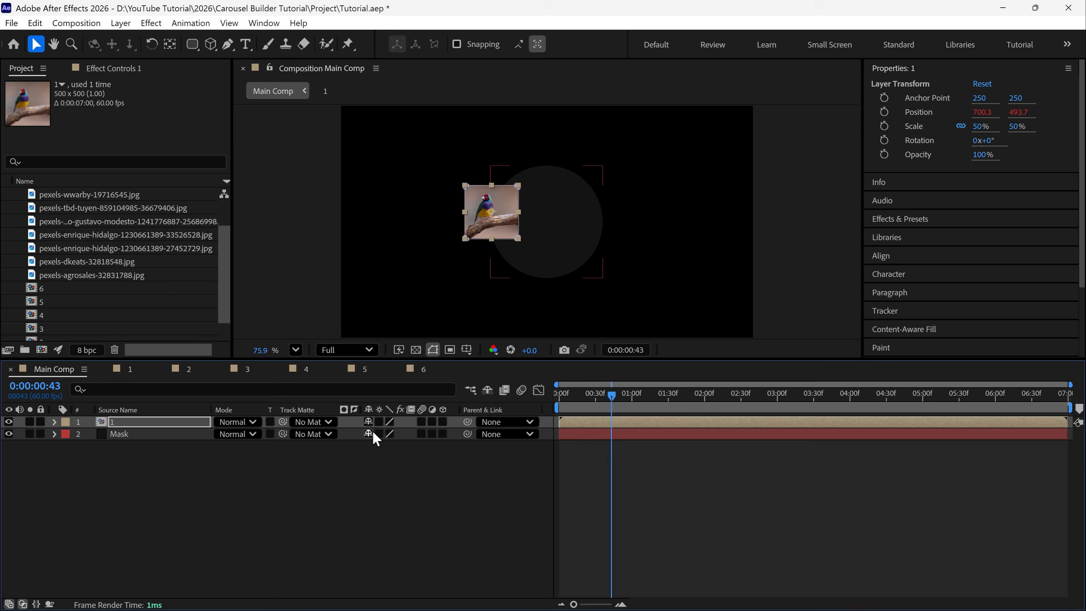
Duplicate image layer 1 five times so six copies follow the mask path in Main Comp
key("ctrl+d")
key("ctrl+d")
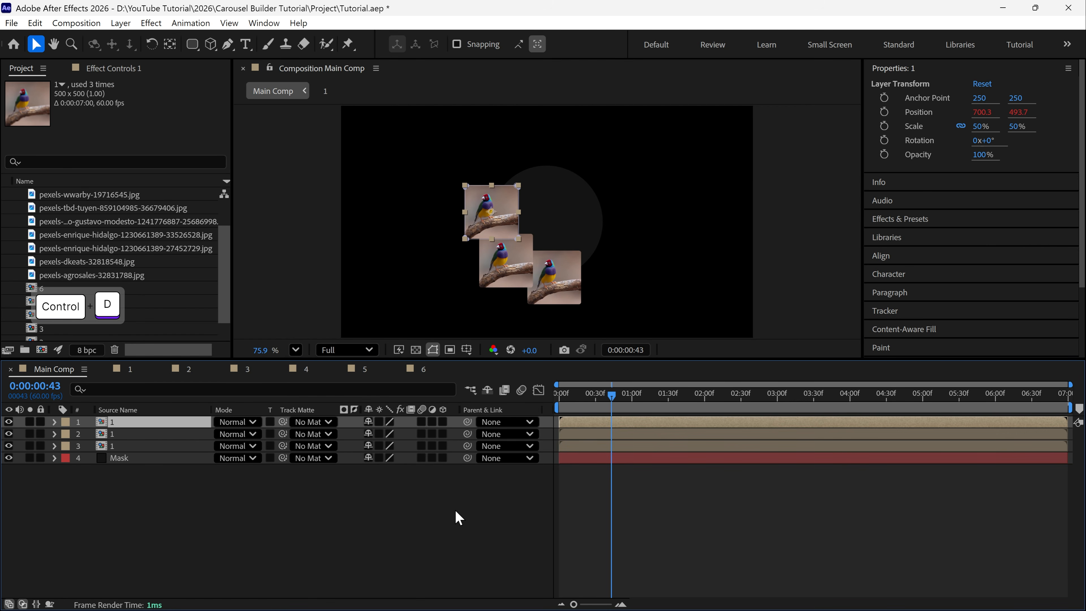
key("ctrl+d")
key("ctrl+d")
key("ctrl+d")
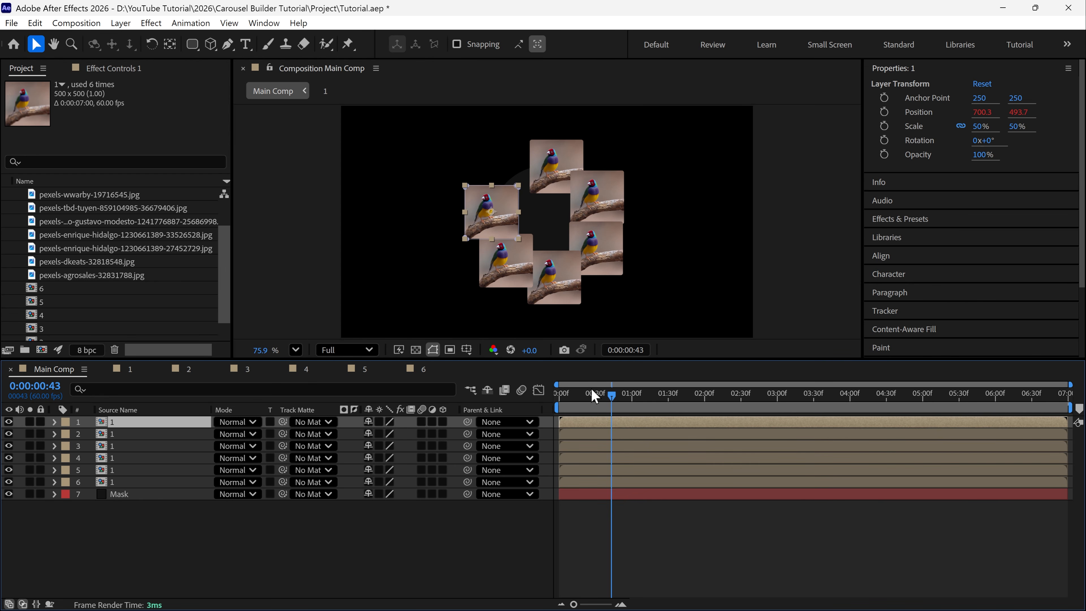
Preview the ring of six images, enlarge the viewer area and return the playhead to 0:00:00:00
key("space")
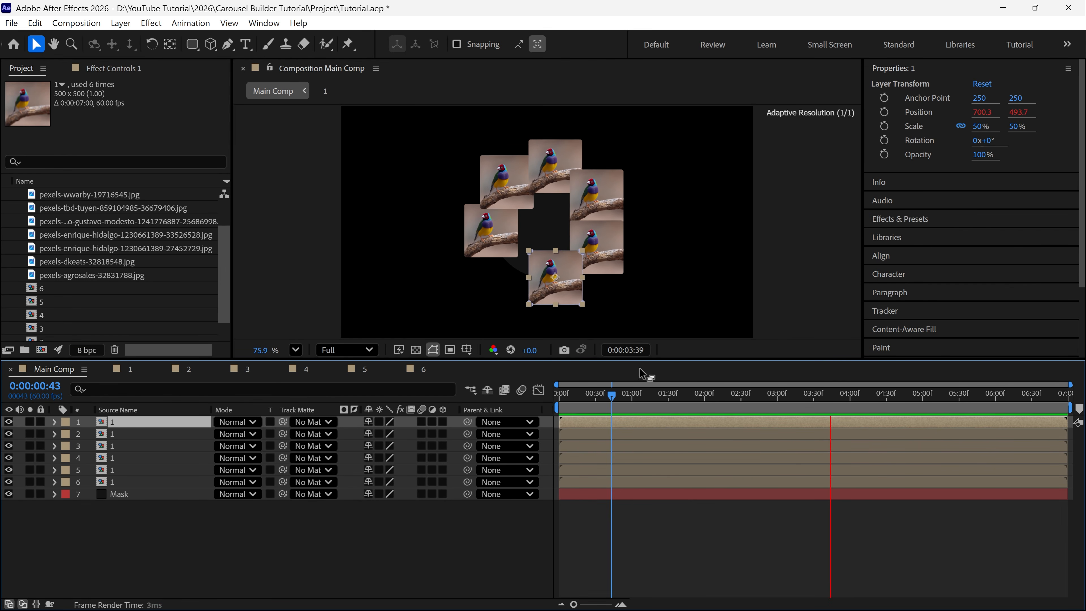
left_click_drag(653, 363, 654, 391)
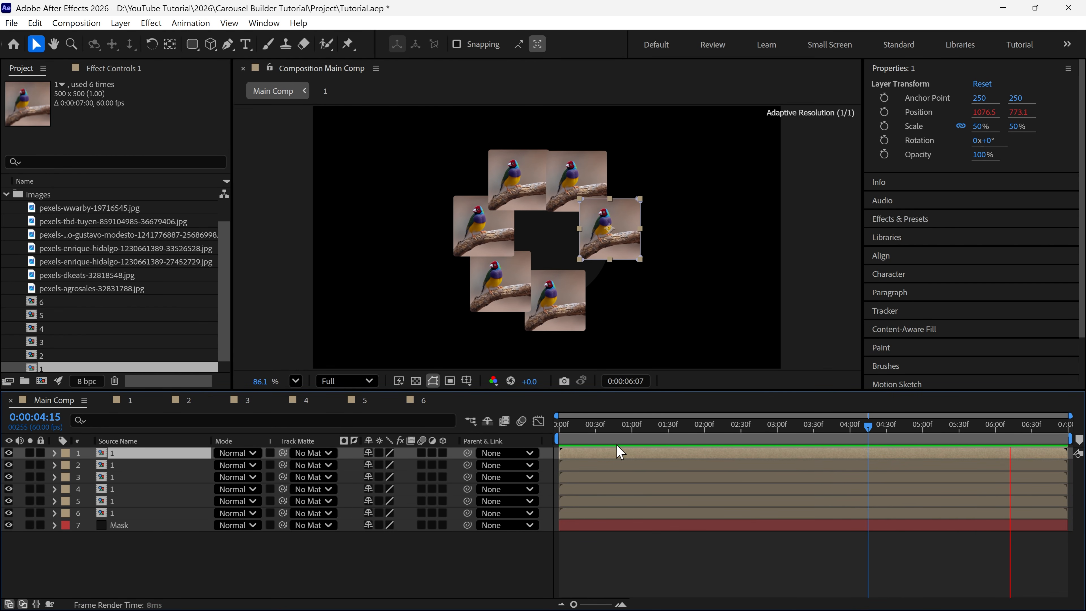
left_click(623, 431)
left_click_drag(623, 431, 549, 433)
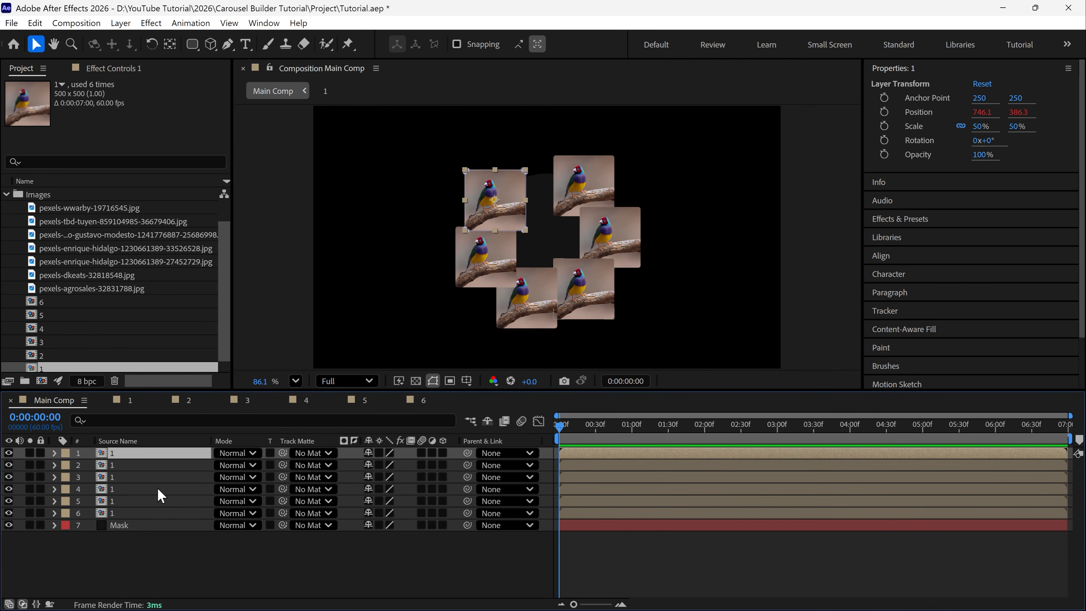
Replace the sources of layers 2 to 6 in Main Comp with compositions 2, 3, 4, 5 and 6 respectively
left_click(123, 467)
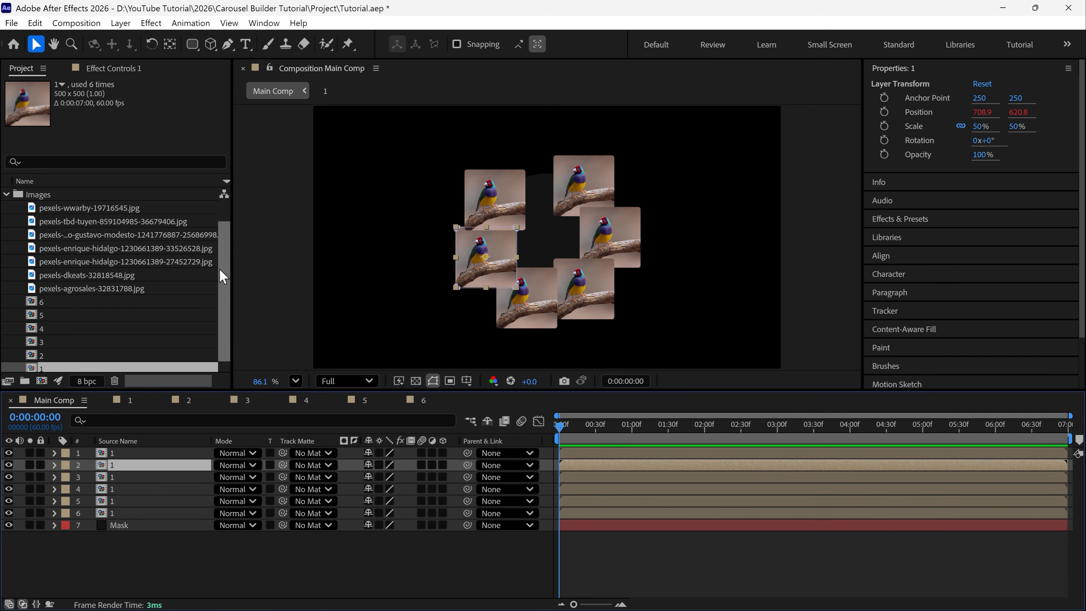
scroll(230, 305, "down", 1)
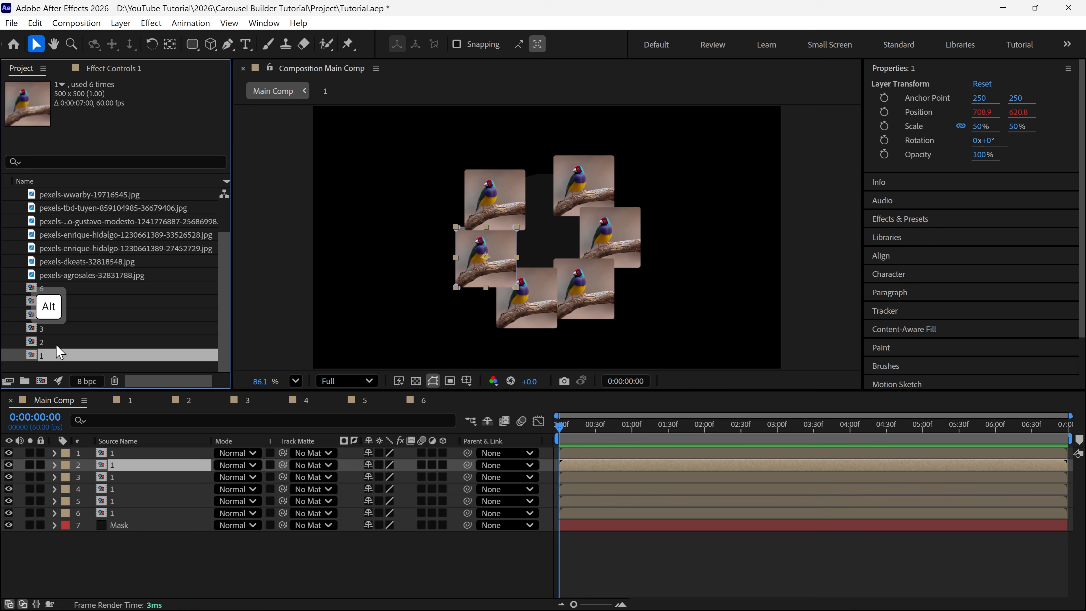
left_click_drag(56, 342, 123, 467)
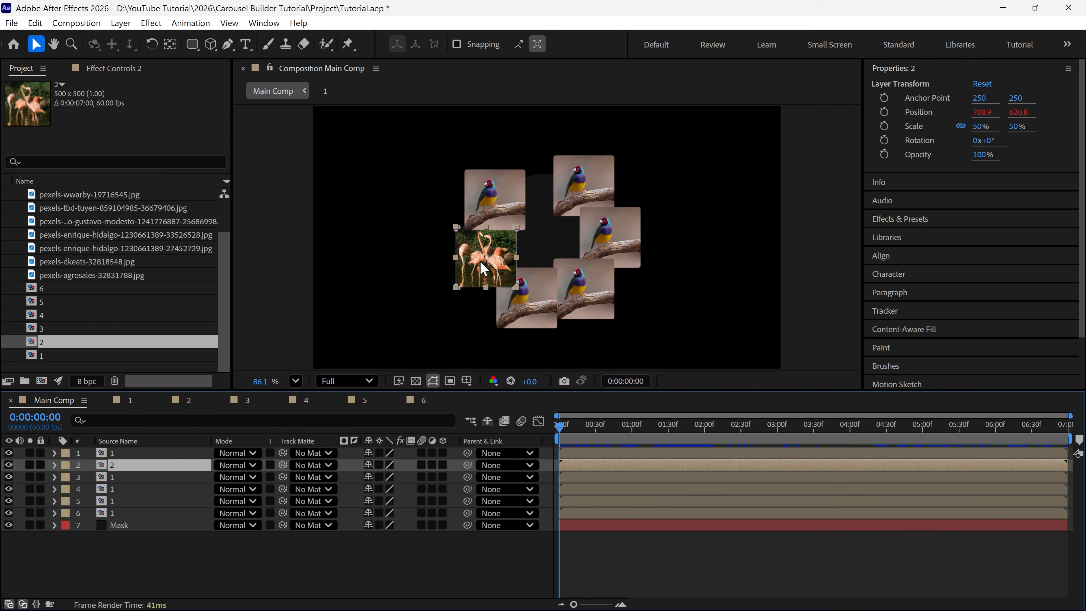
left_click(117, 477)
left_click_drag(56, 329, 124, 489)
left_click(116, 489)
left_click(116, 501)
left_click_drag(56, 302, 128, 513)
left_click(117, 512)
Try adding a seventh image by duplicating layer 6, and preview the carousel from the start
key("ctrl+d")
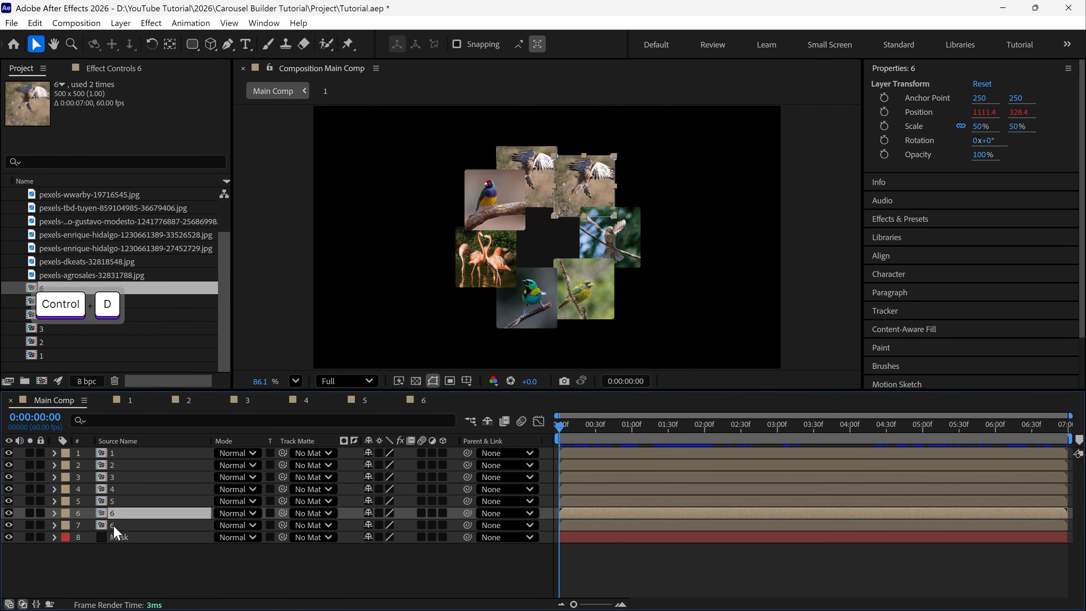
key("space")
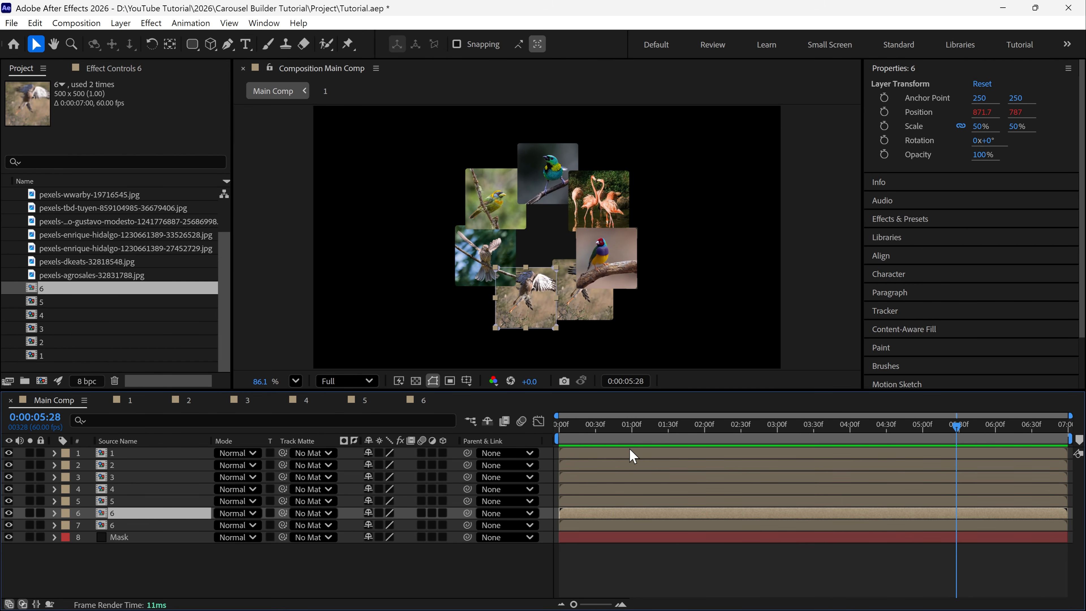
left_click_drag(579, 429, 556, 443)
key("space")
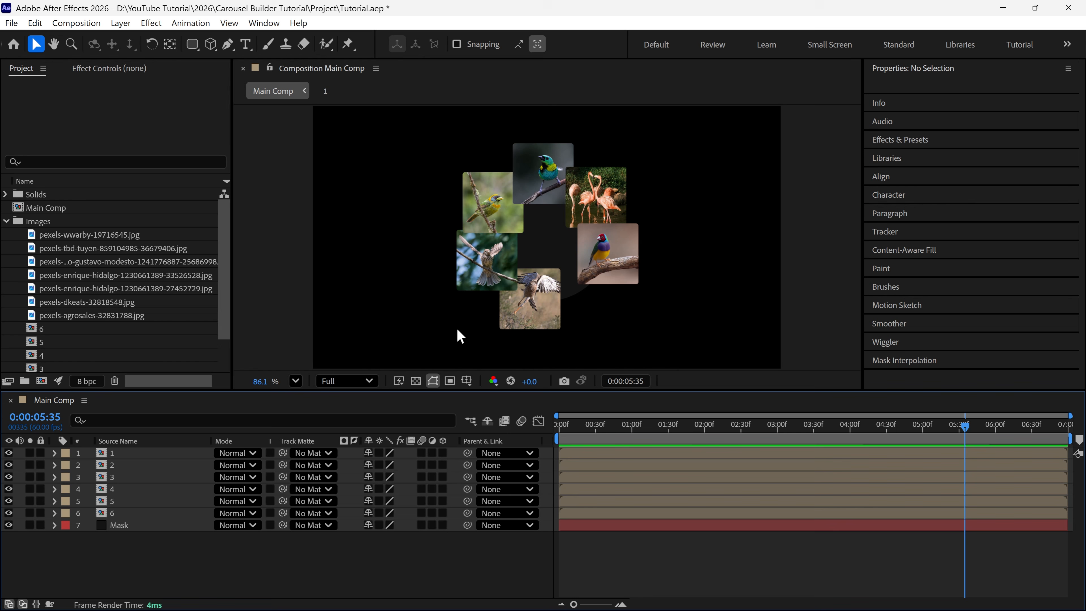
Create a 1920 x 1080, 60 fps composition named "Manual" with a duration of 0:00:07:00
left_click(40, 381)
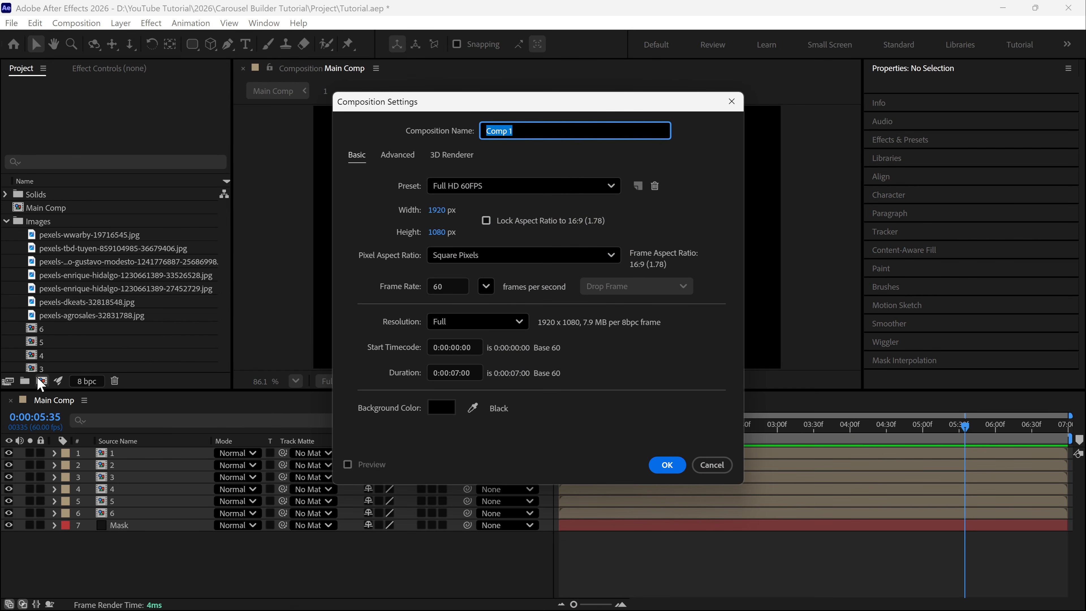
type("Manual")
left_click(667, 465)
Add image compositions 1 to 6 together as layers of the Manual composition
scroll(217, 300, "down", 3)
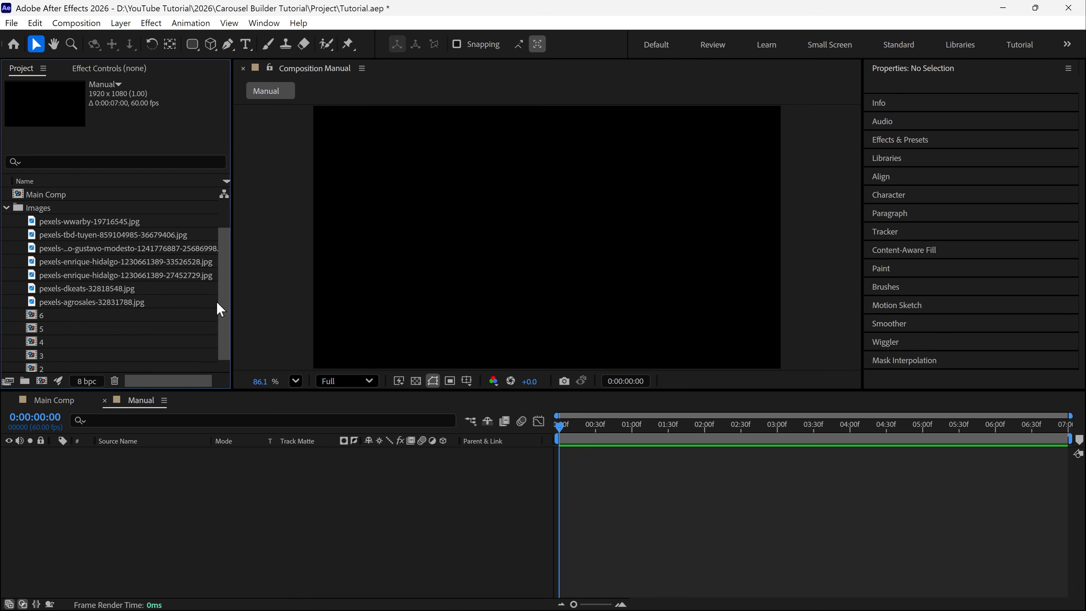
left_click(101, 289)
left_click(51, 355, "shift")
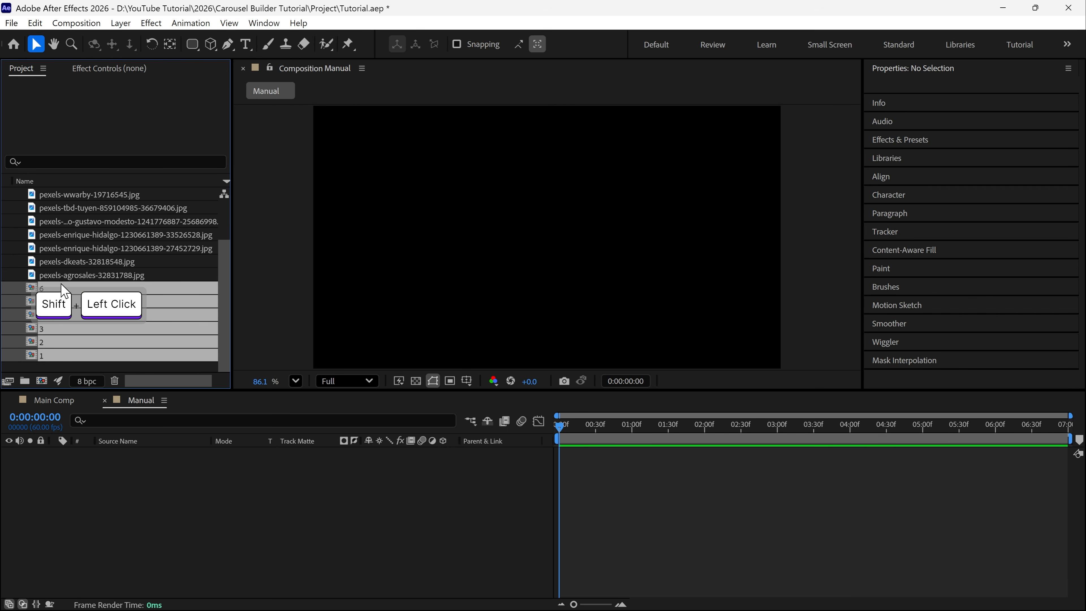
left_click_drag(62, 293, 71, 456)
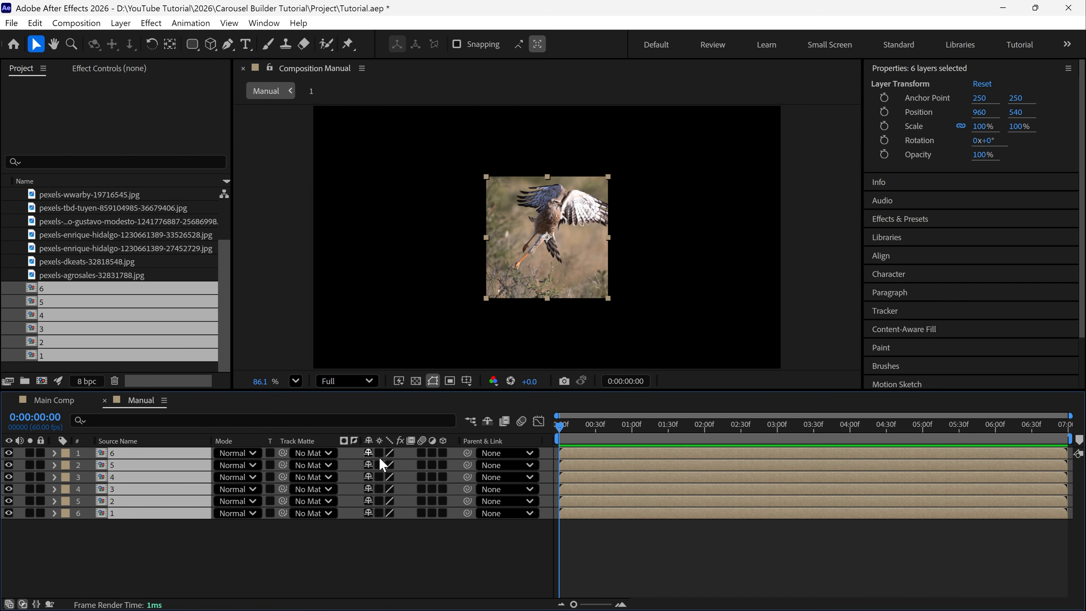
Scale all six image layers to 50% and move them together horizontally to an X position of about 1283
key("s")
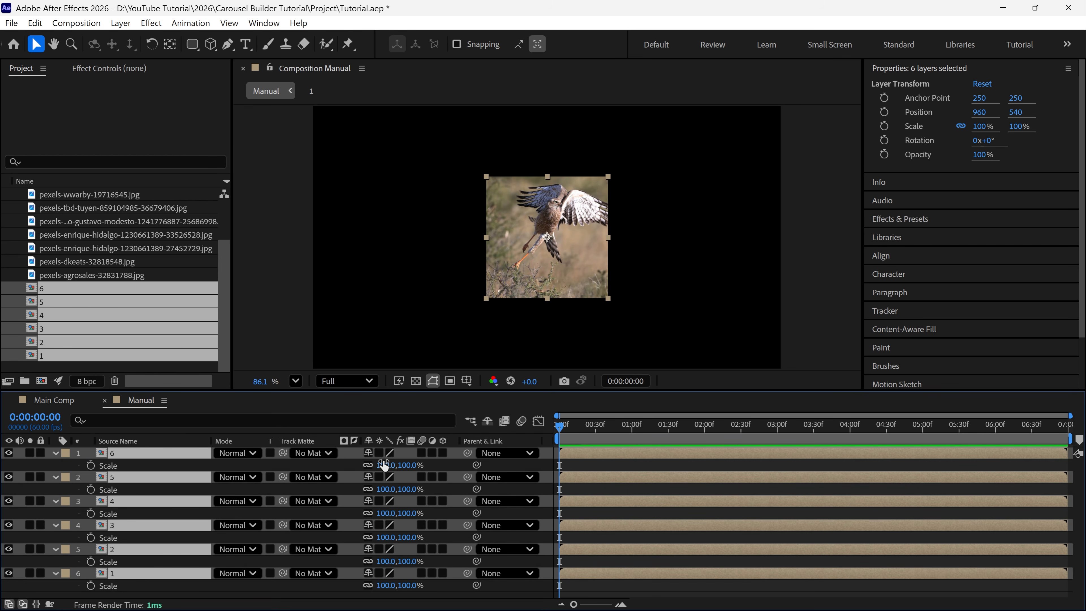
left_click(383, 465)
type("50")
key("Return")
key("s")
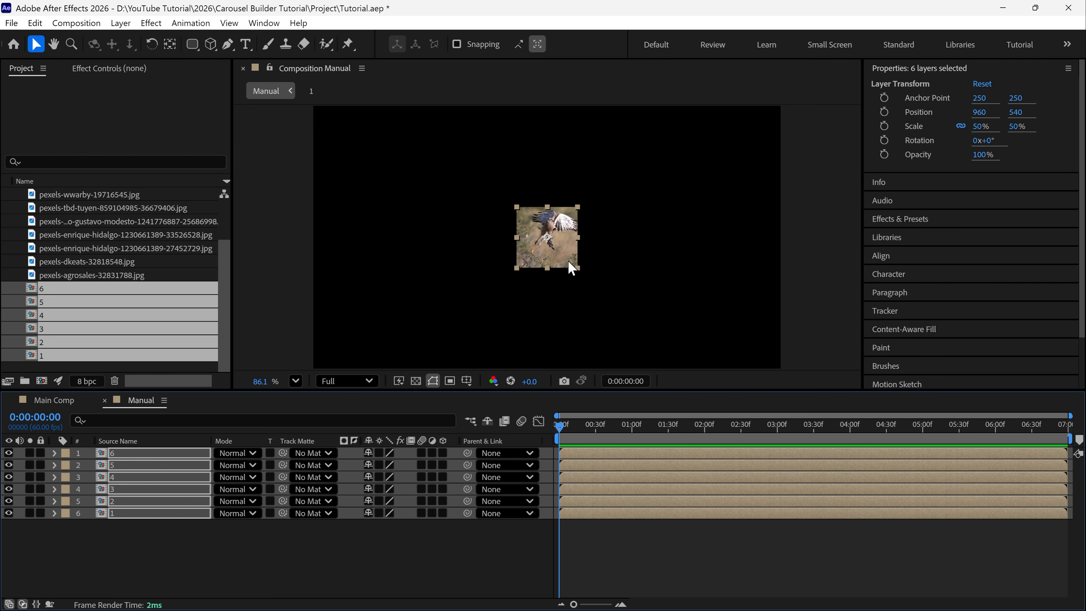
left_click_drag(562, 262, 641, 261)
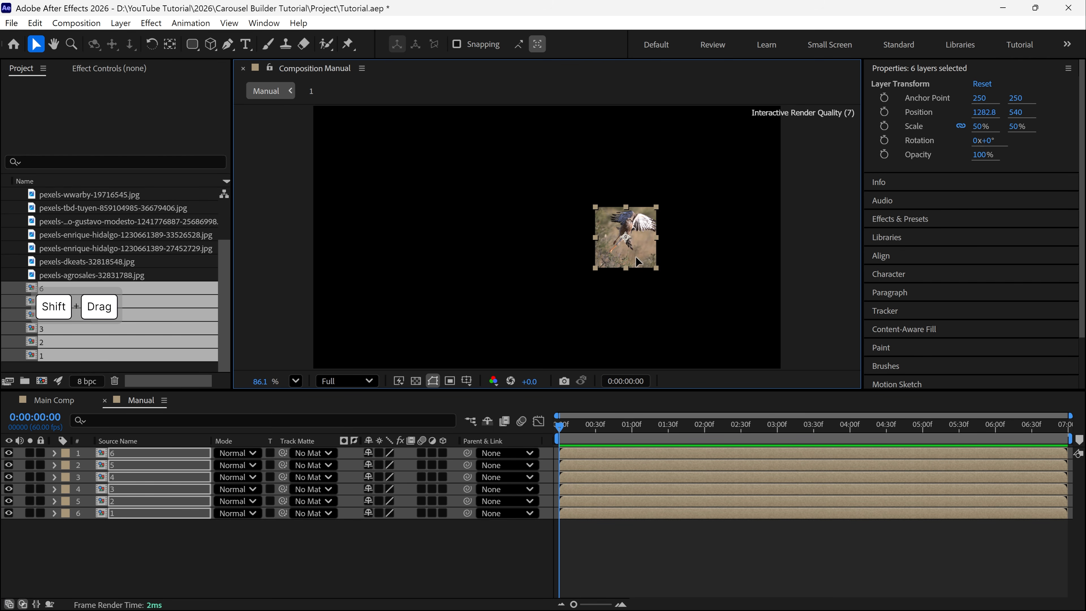
Add a null object to the Manual composition and parent layer 6 to it
left_click(395, 526)
right_click(395, 208)
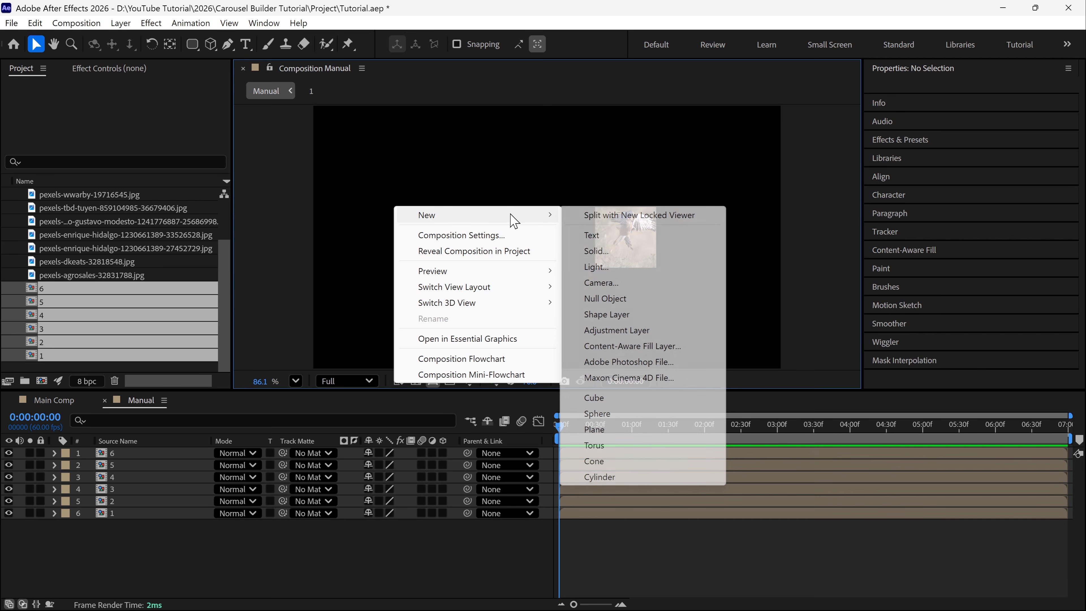
mouse_move(424, 215)
left_click(603, 300)
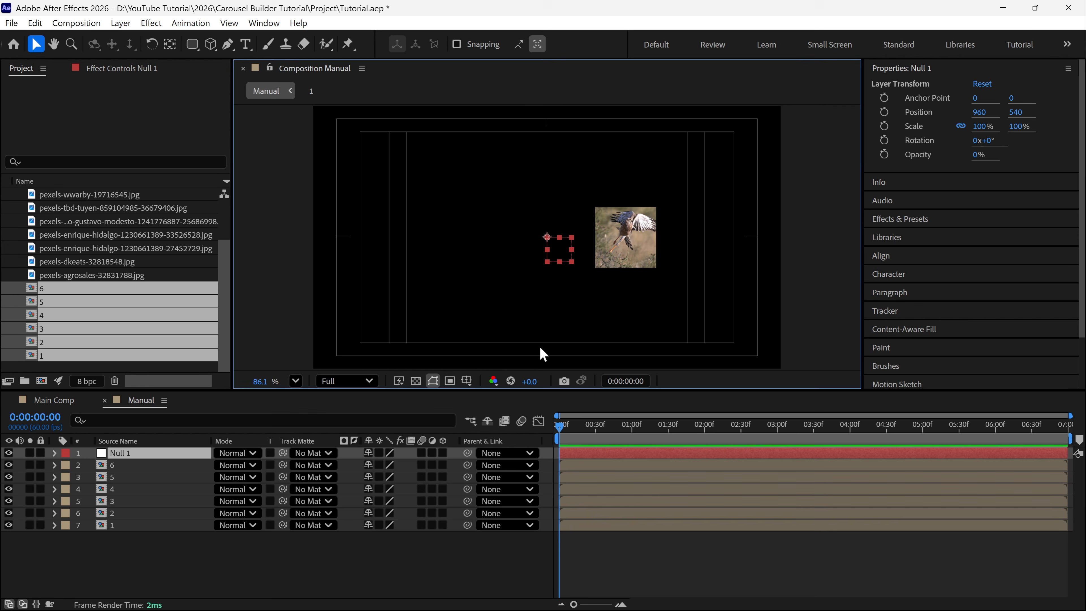
left_click(136, 468)
left_click_drag(467, 465, 170, 454)
Set the null's Rotation to 45° and parent layer 5 to it
left_click(164, 456)
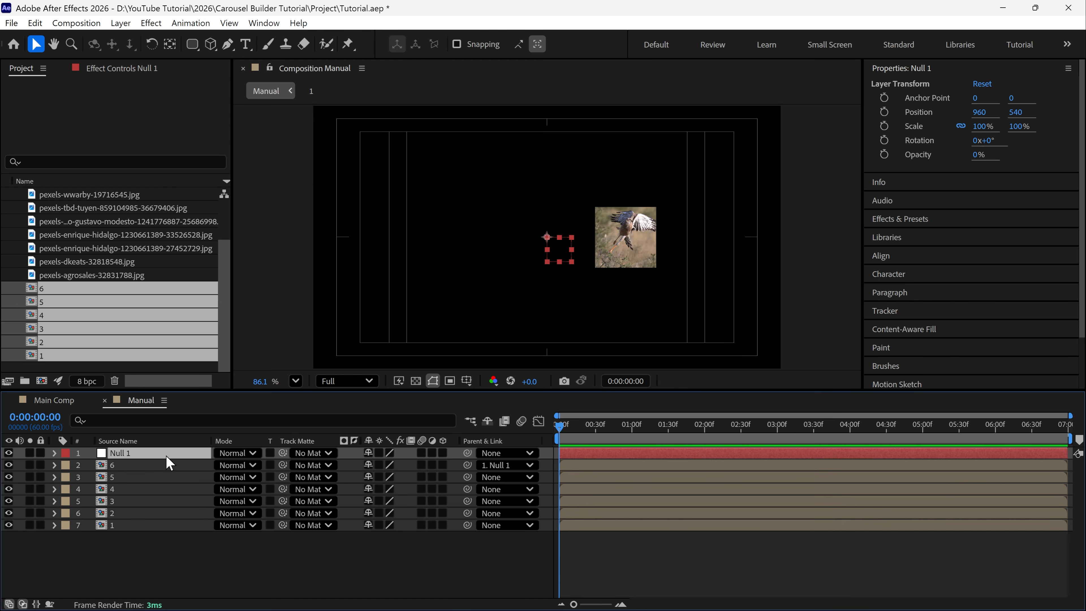
key("r")
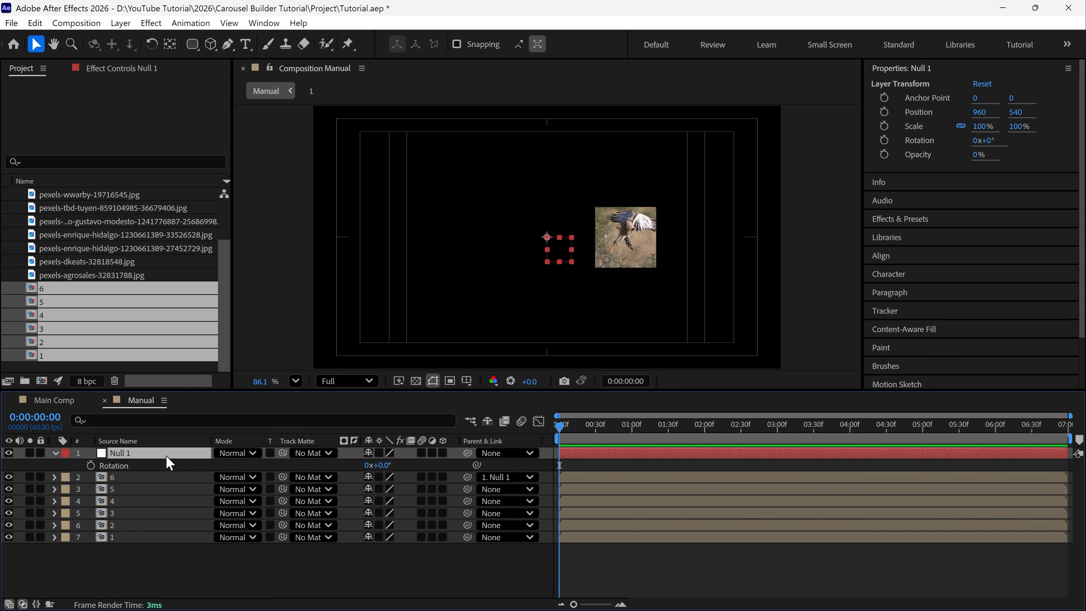
left_click(384, 465)
key("Return")
left_click_drag(467, 489, 164, 463)
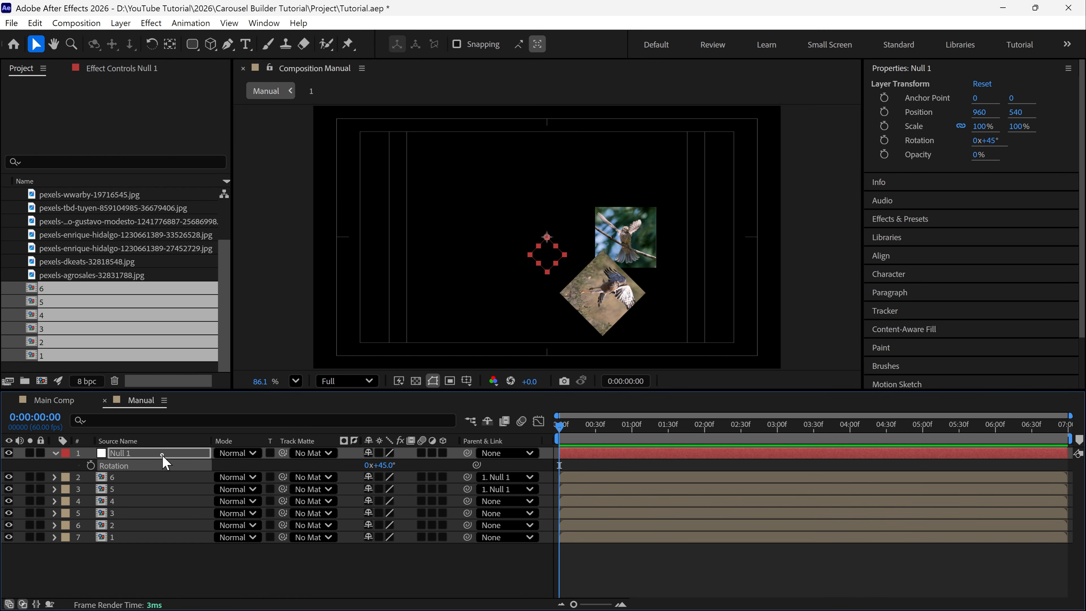
Set the null's Rotation to 90° and parent layer 4 to it
left_click(384, 465)
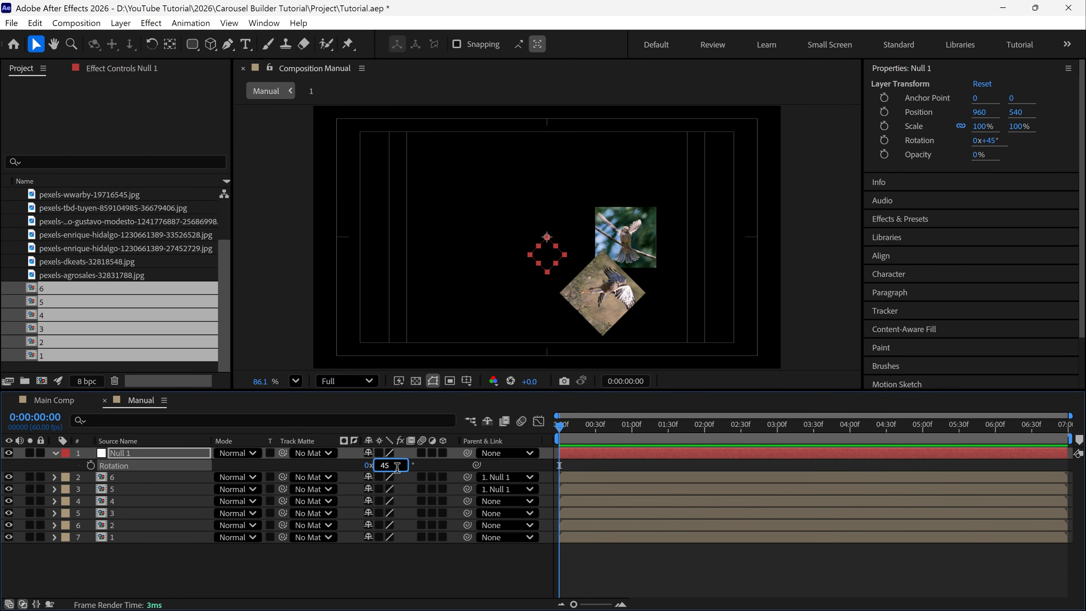
type("90")
key("Return")
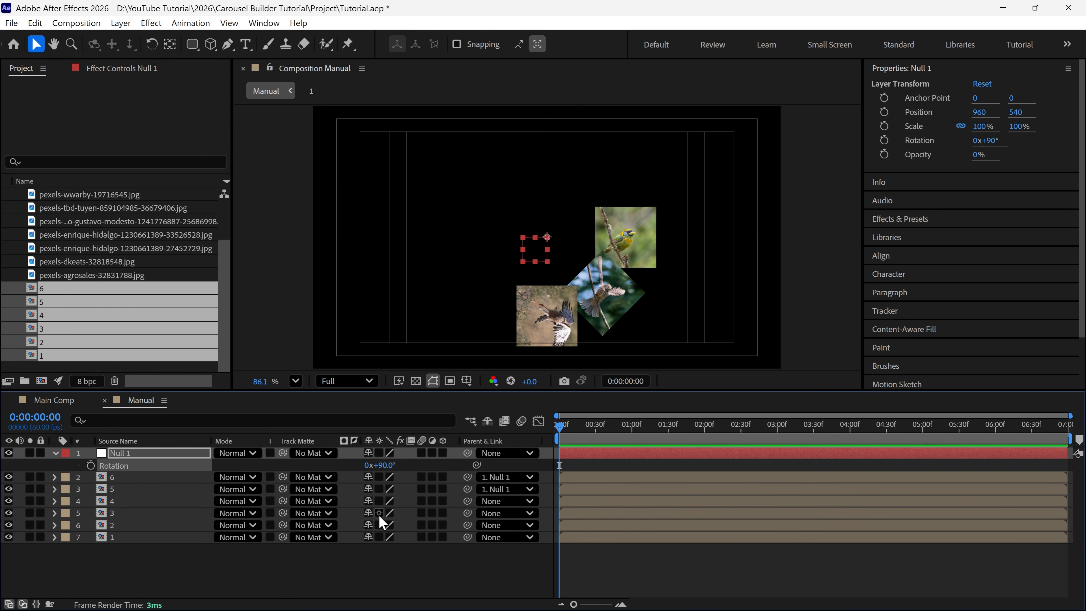
left_click_drag(468, 501, 175, 462)
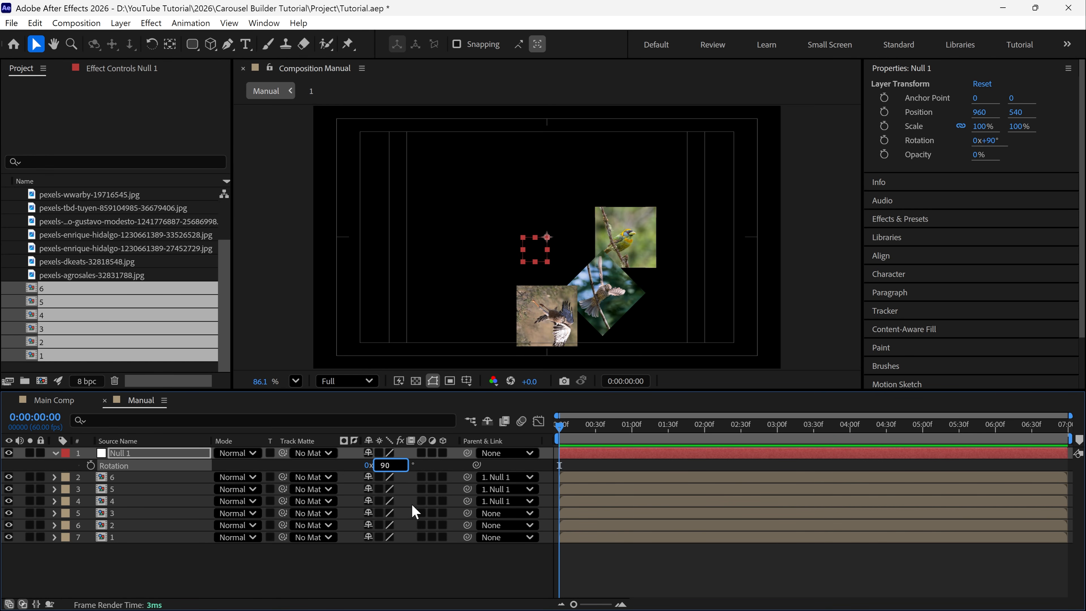
Set the null's Rotation to 135°, parent layer 3, and repeat in 45° increments for layer 2 and three copies of layer 1
type("135")
key("Return")
left_click_drag(467, 513, 375, 470)
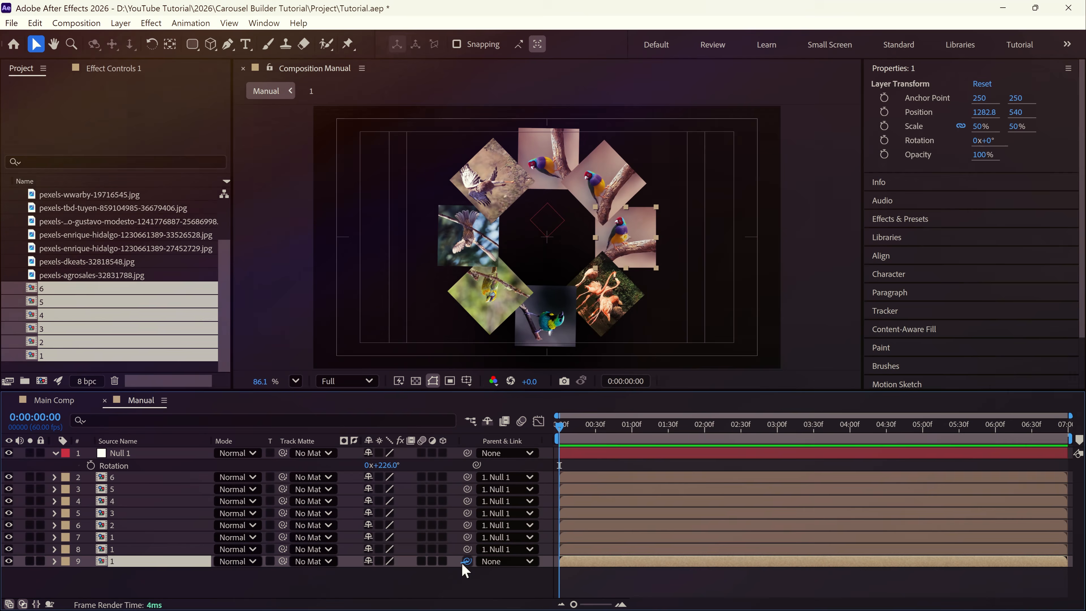
left_click_drag(468, 561, 122, 461)
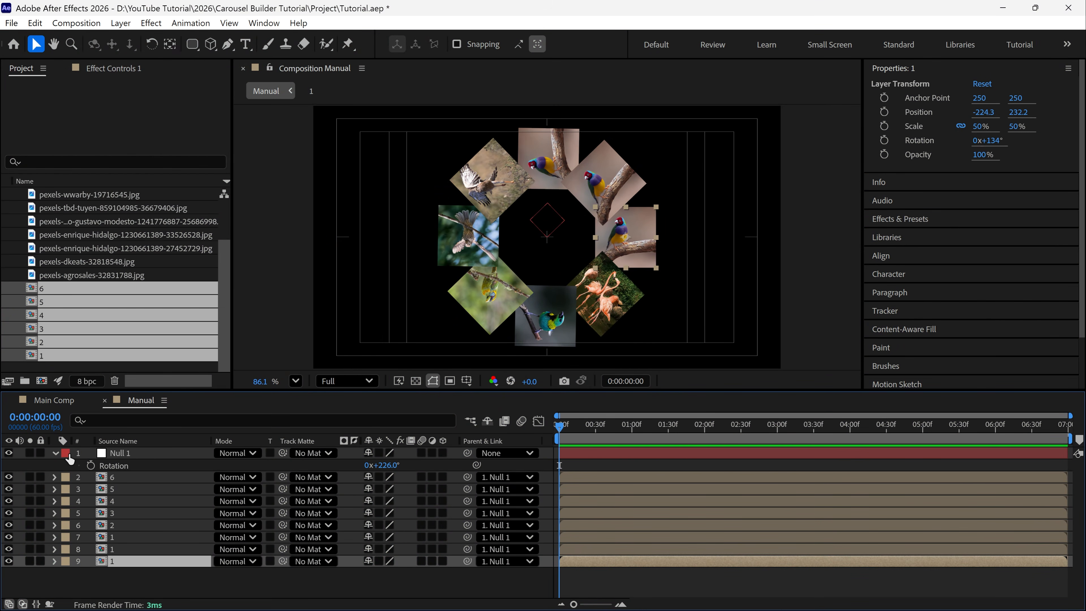
Test the null's rotation on the whole image ring and set it to 0°
left_click(56, 453)
left_click(138, 454)
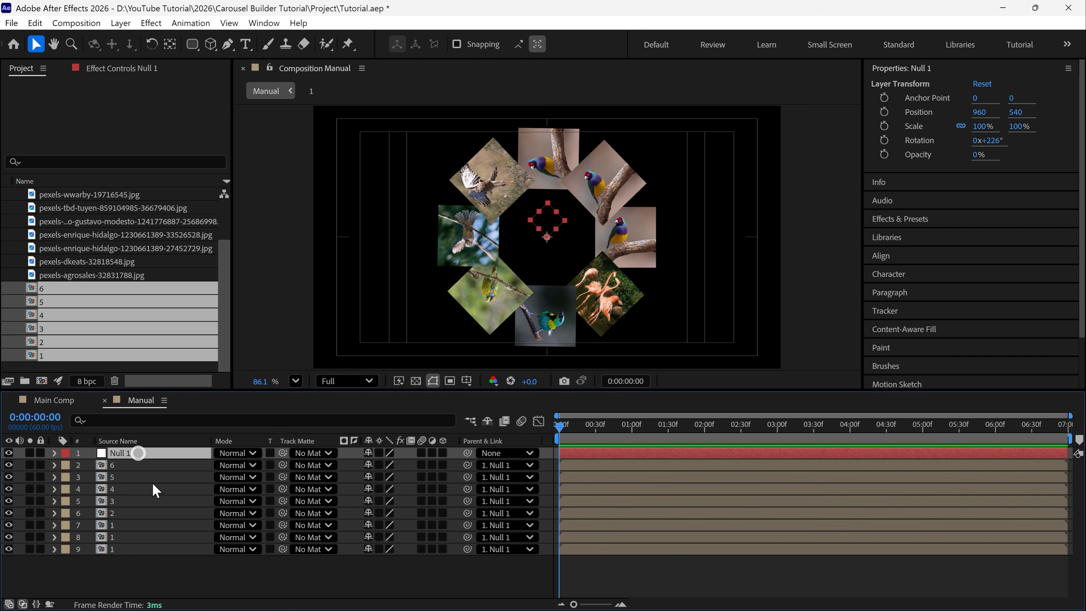
key("r")
left_click_drag(383, 470, 392, 487)
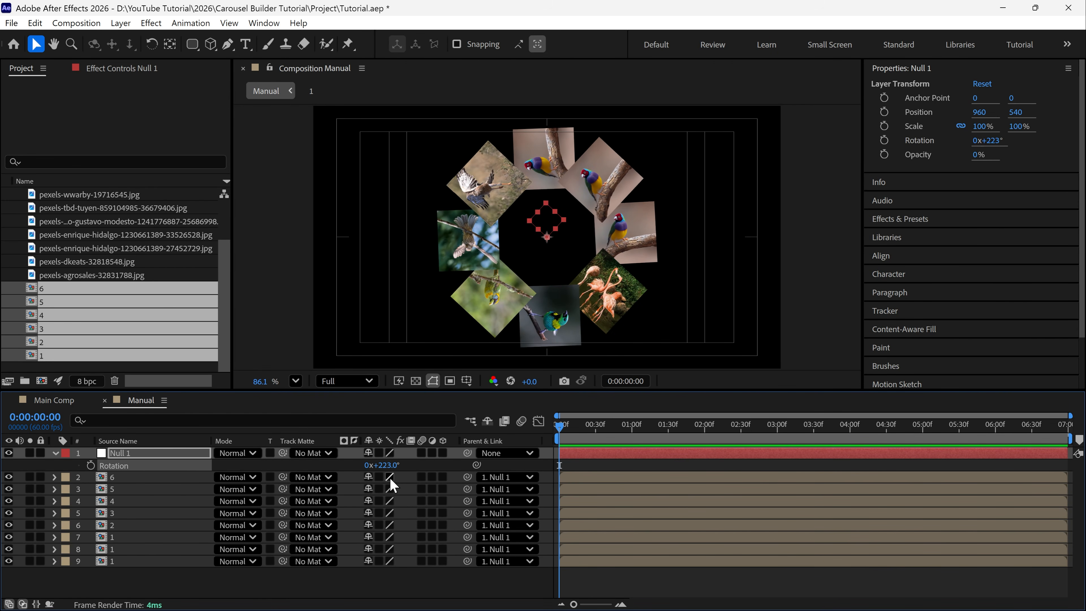
left_click(388, 465)
type("0")
key("Return")
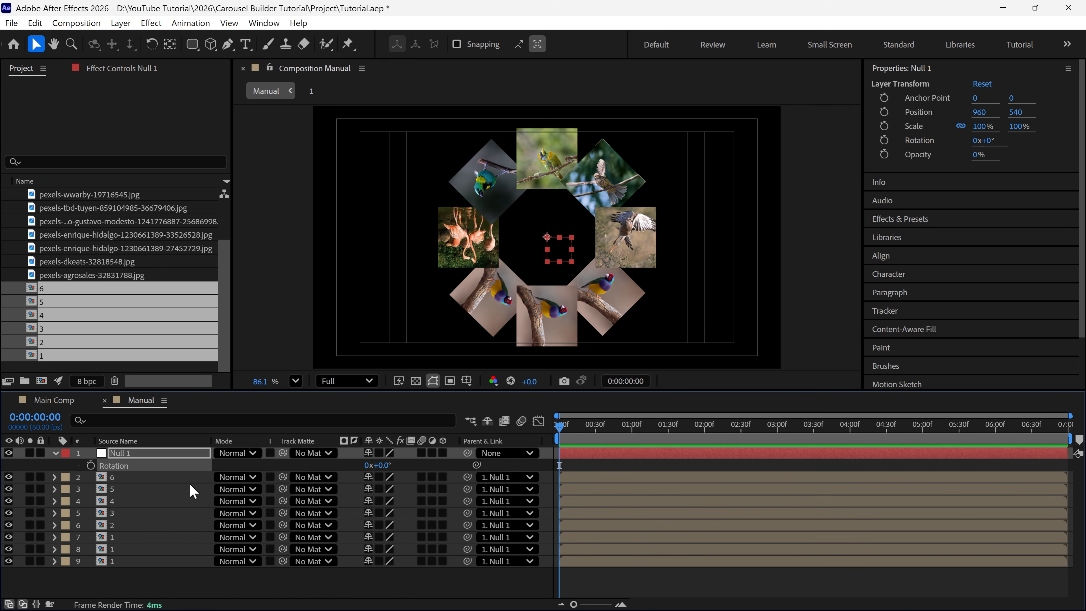
Keyframe the null's Rotation at 0:00:00:00 and set it to one full revolution at 0:00:04:00
left_click(90, 465)
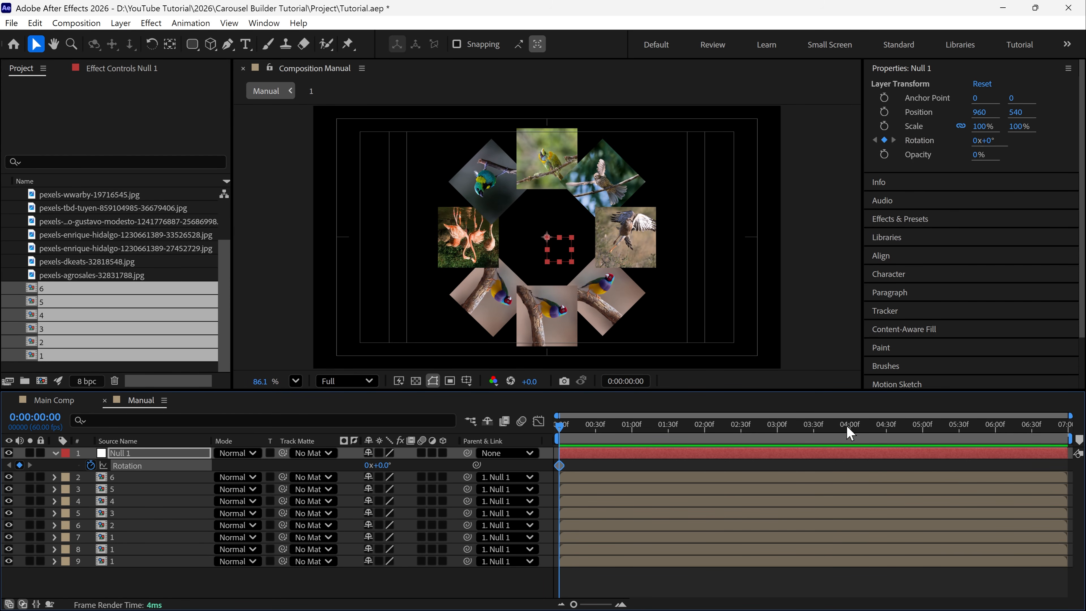
left_click(850, 437)
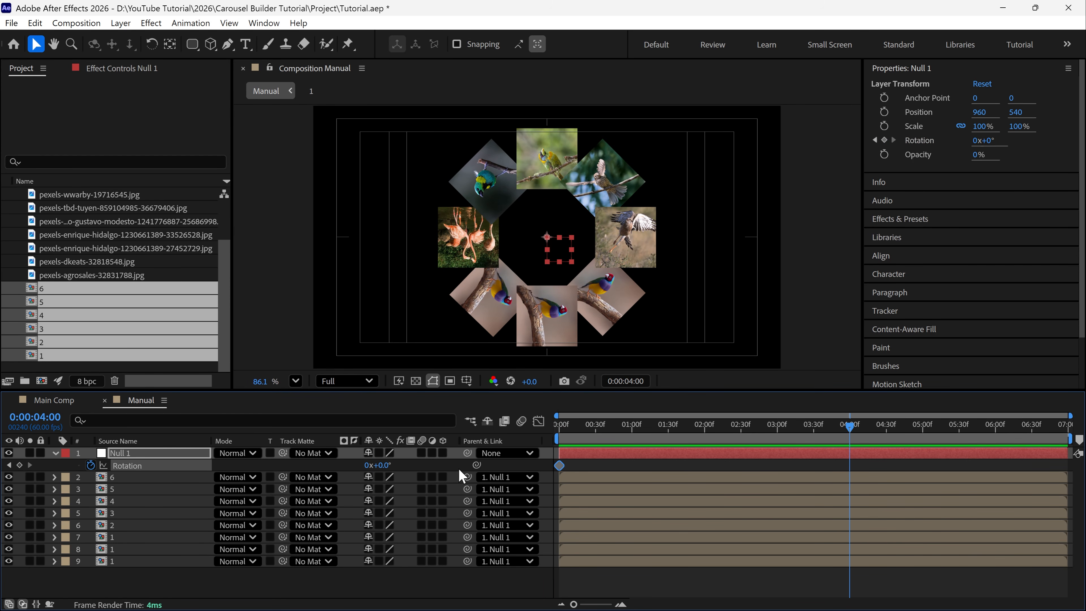
left_click(370, 466)
type("1")
key("Return")
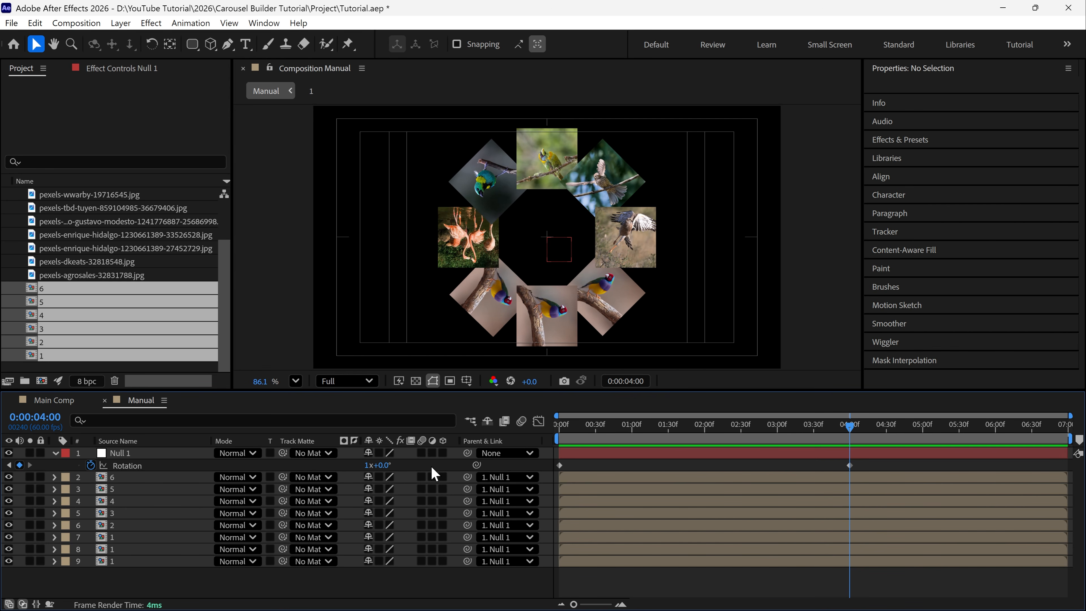
Preview the rotating image ring from the start of the composition
left_click_drag(578, 433, 523, 434)
key("space")
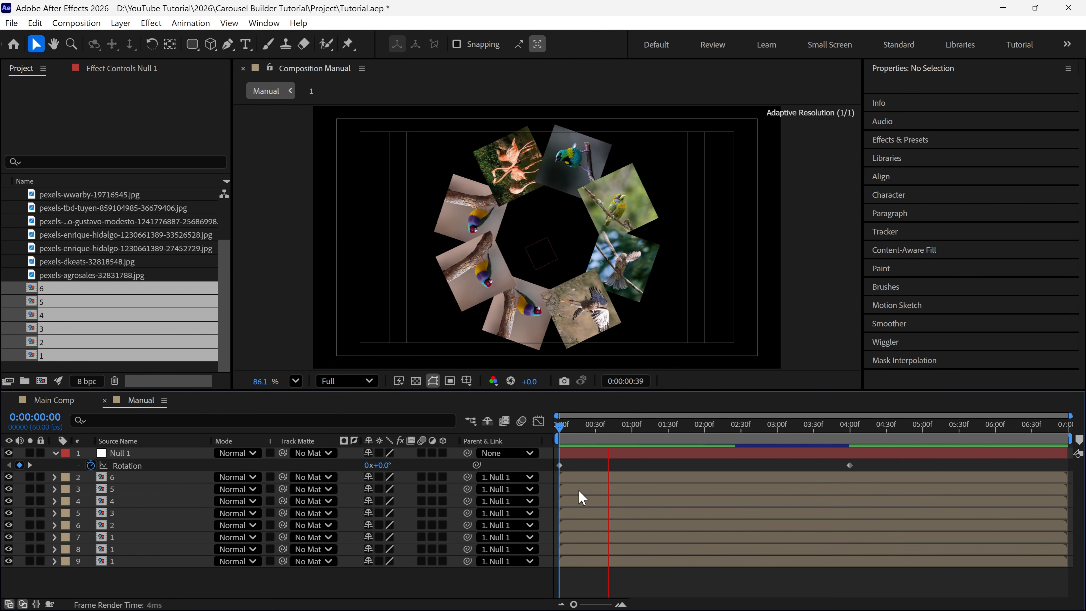
key("space")
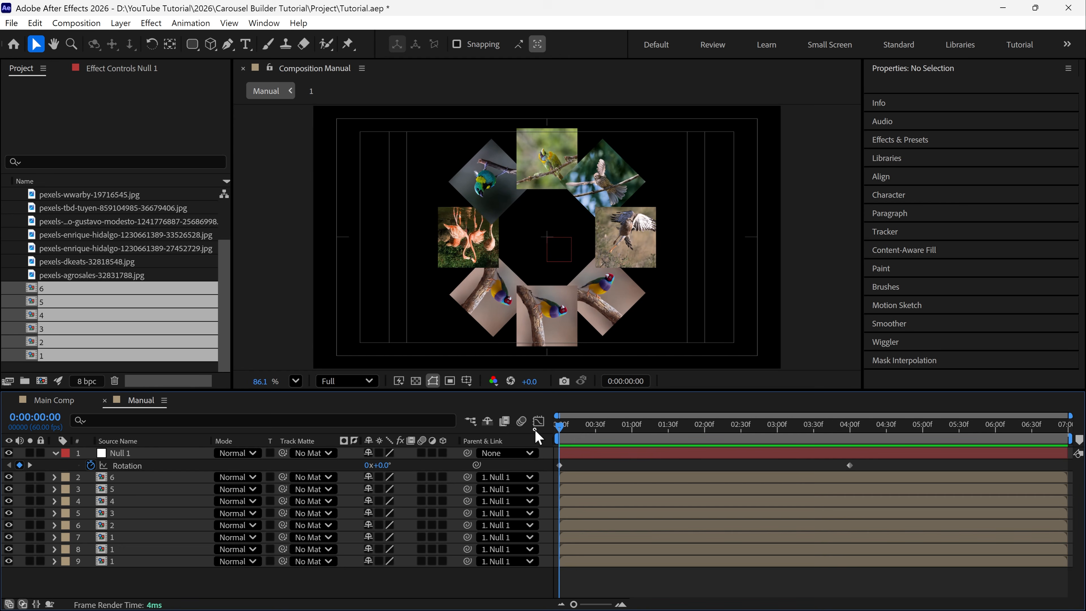
Add a Rotation keyframe to layer 6 at 0:00:00:00 and move the current time forward
left_click(138, 477)
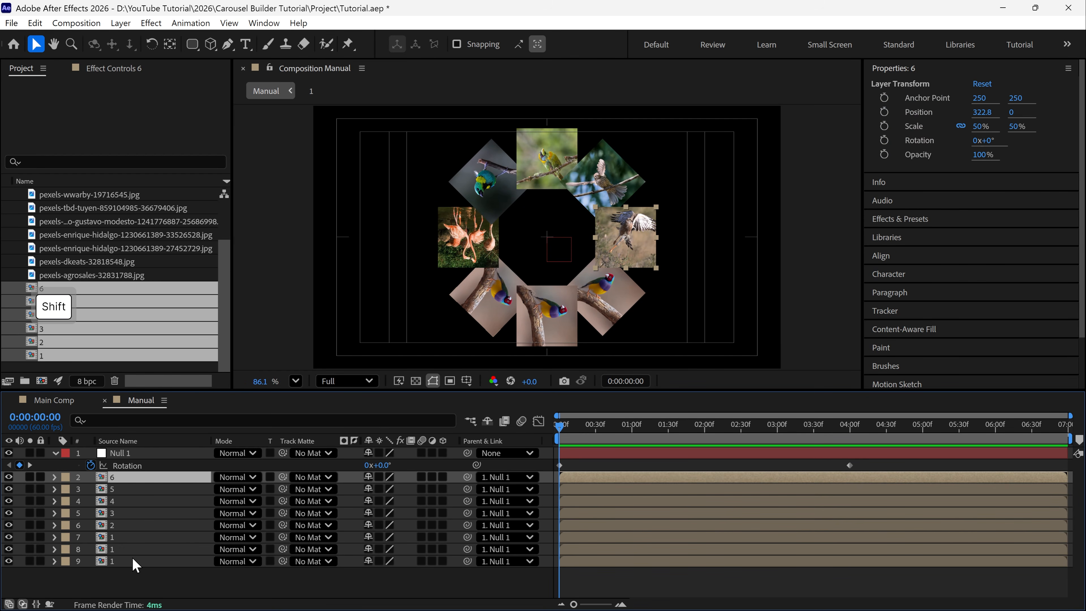
key("r")
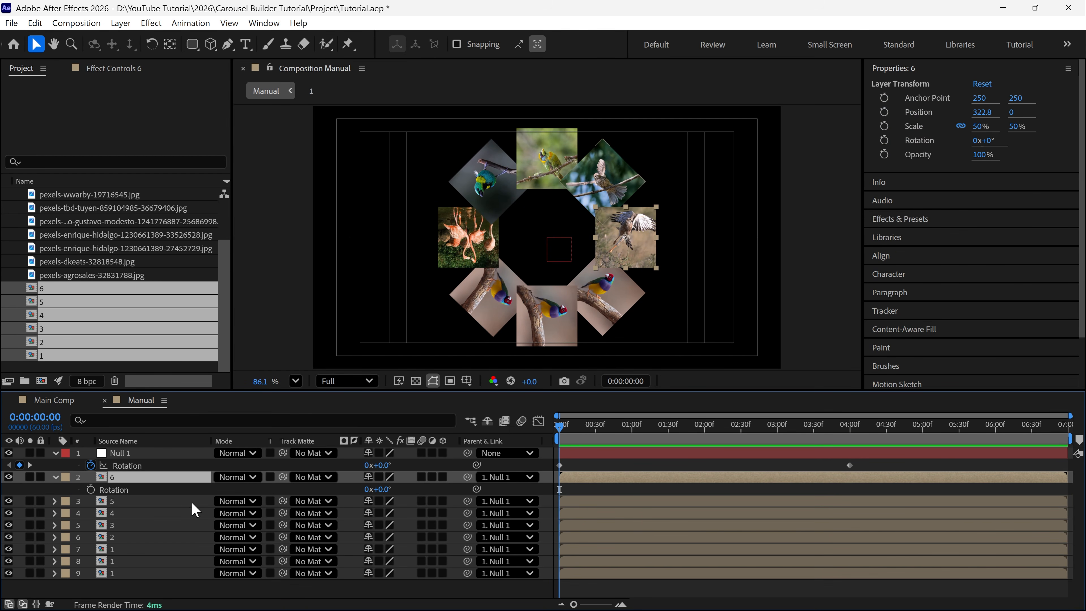
left_click(91, 489)
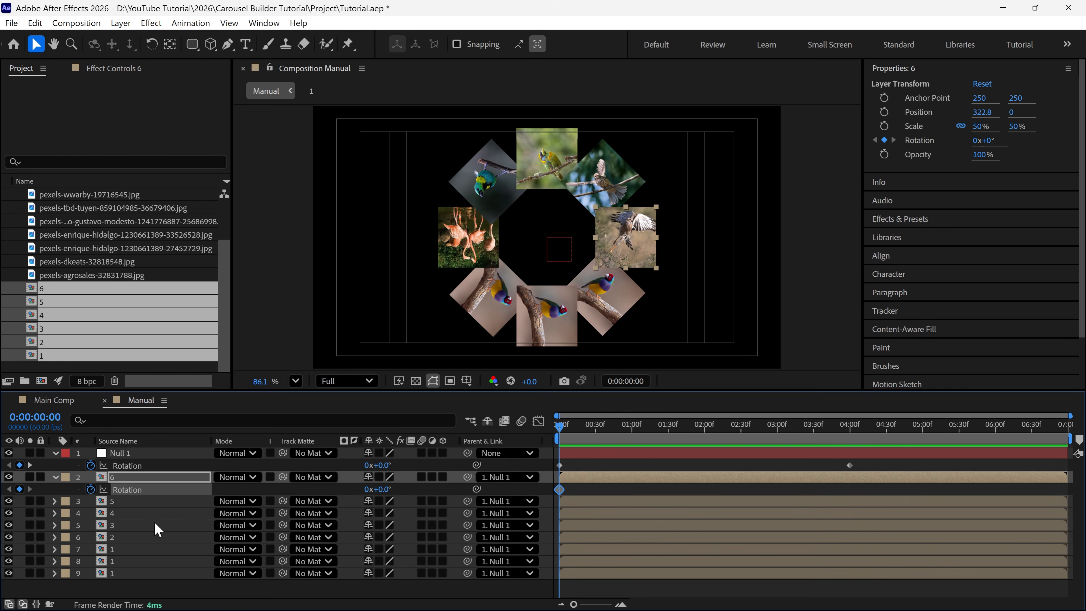
left_click_drag(575, 428, 759, 448)
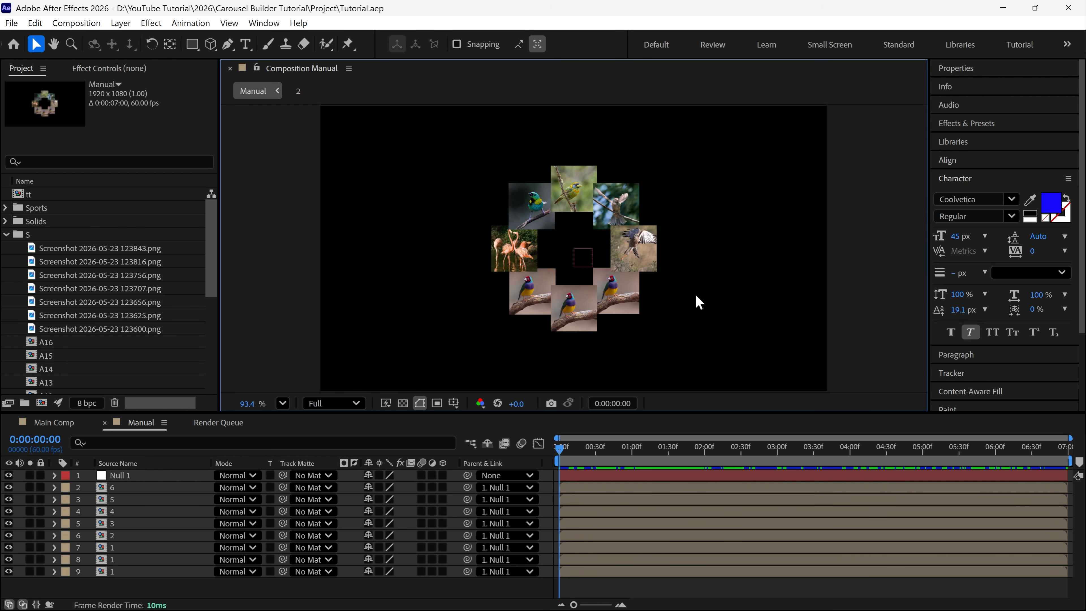
Create a composition named Script with the Full HD 60FPS preset and a 7-second duration
left_click(41, 403)
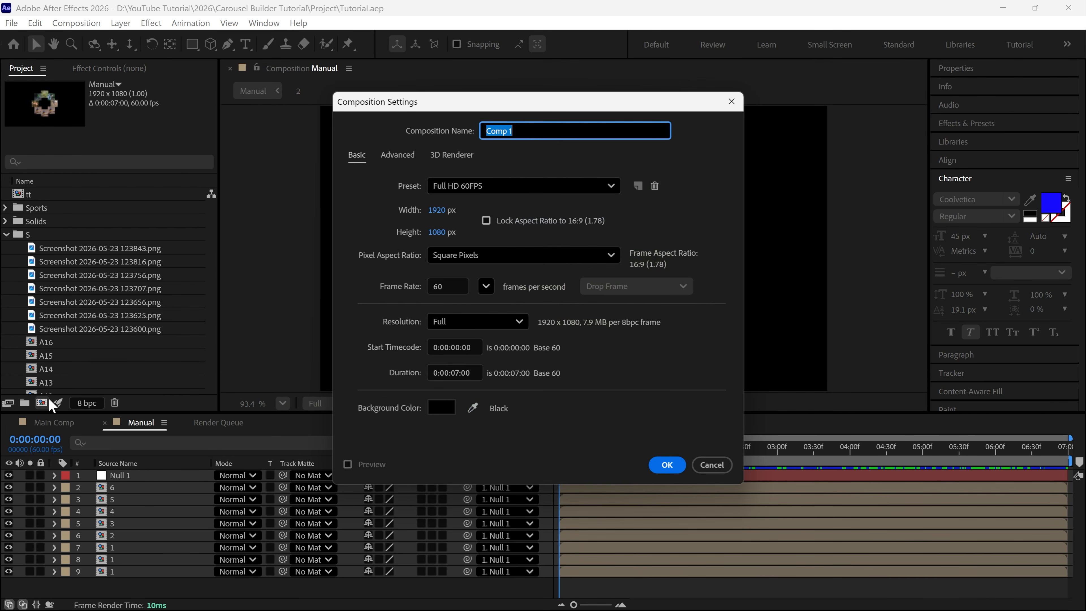
type("Script")
key("Return")
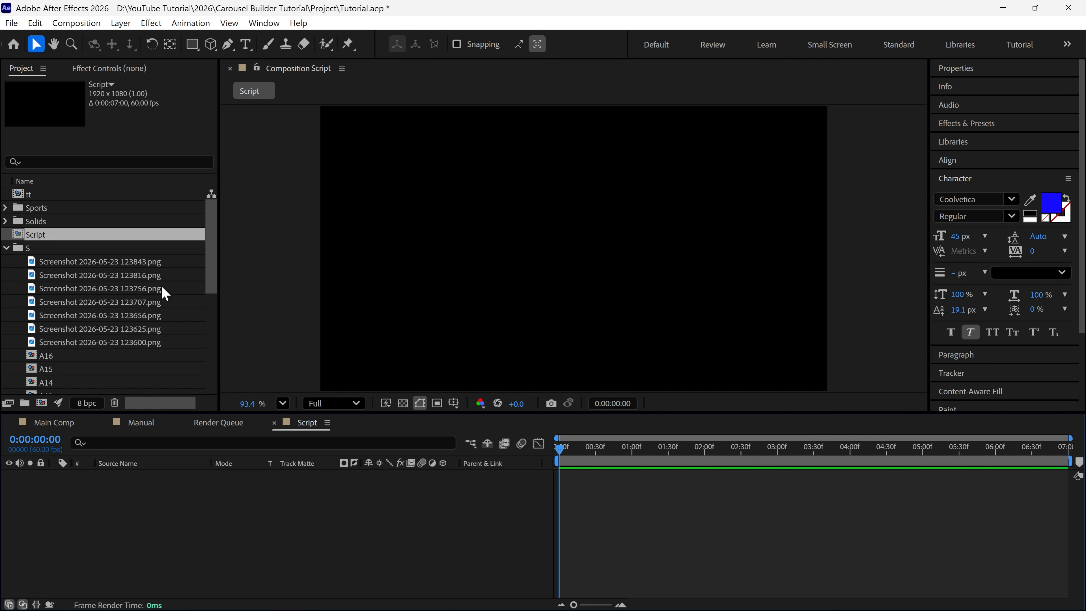
Add the sports image compositions A1 to A16 as layers in the Script composition and deselect them
scroll(170, 301, "down", 3)
scroll(69, 313, "down", 5)
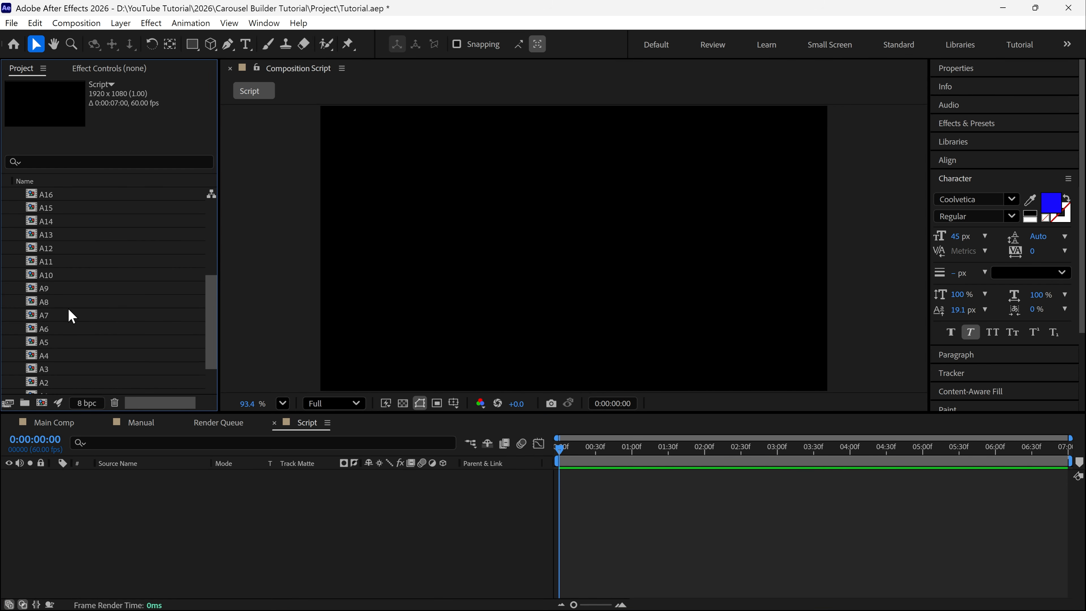
left_click(45, 355)
scroll(64, 231, "up", 3)
left_click(46, 239, "shift")
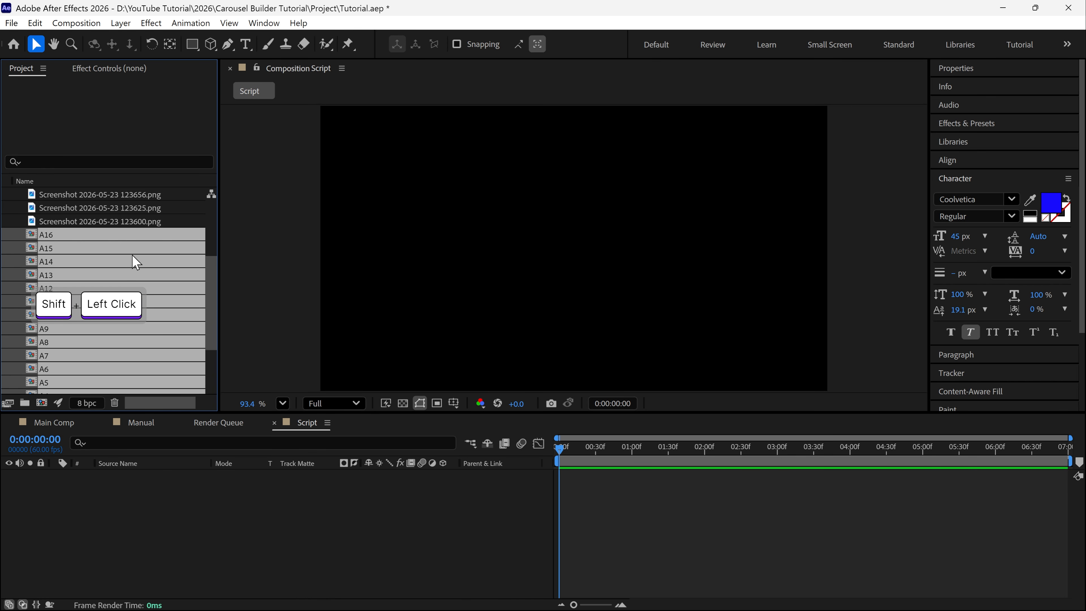
left_click_drag(133, 259, 98, 505)
left_click(637, 332)
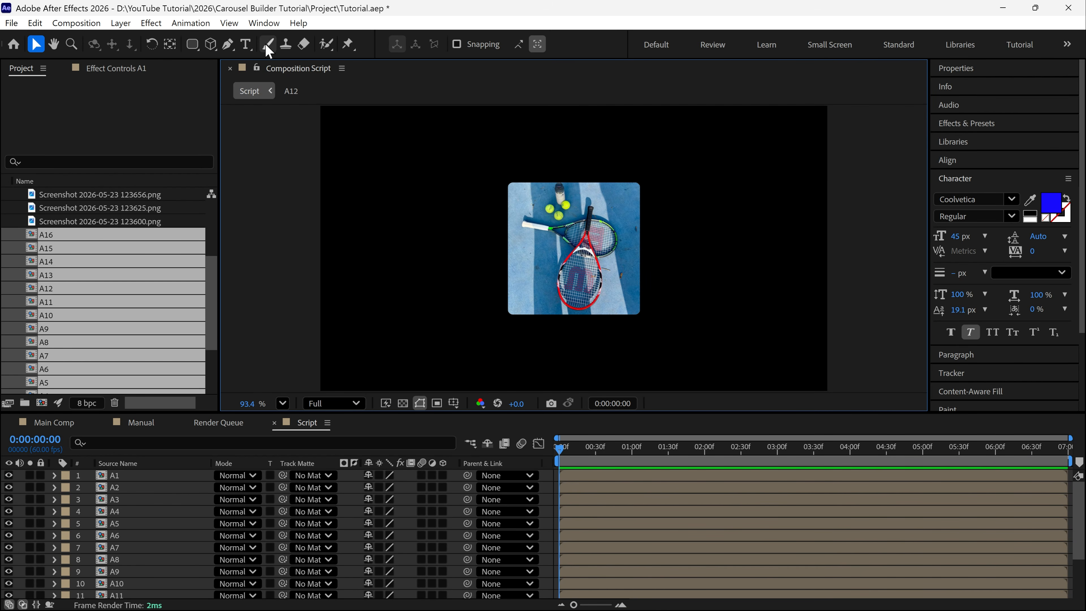
Open the Carousel Builder_V1.1.jsx script and reposition its window
left_click(263, 22)
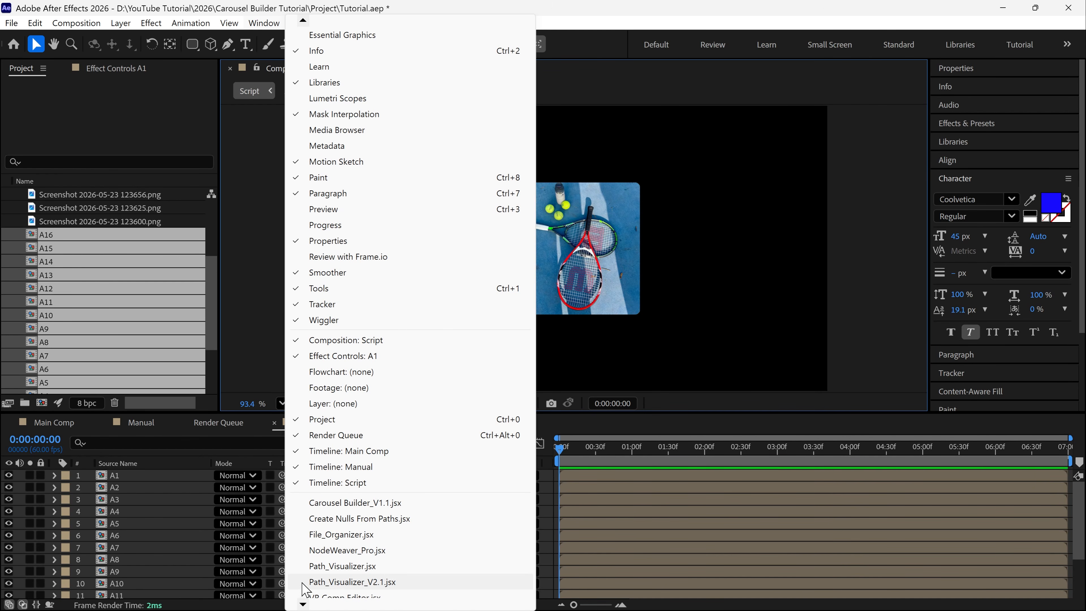
scroll(305, 589, "down", 1)
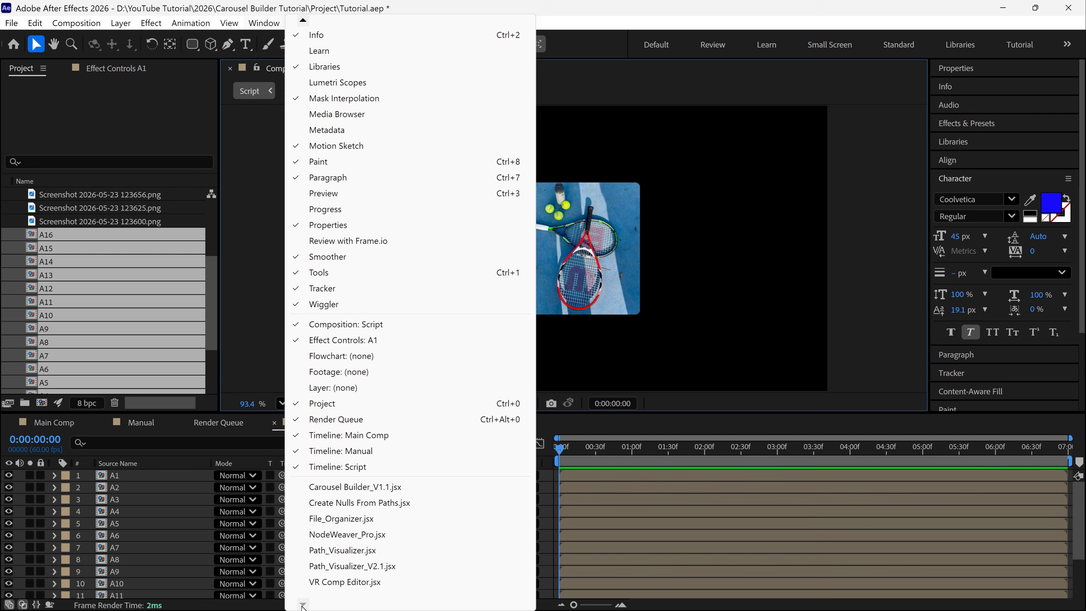
left_click(361, 488)
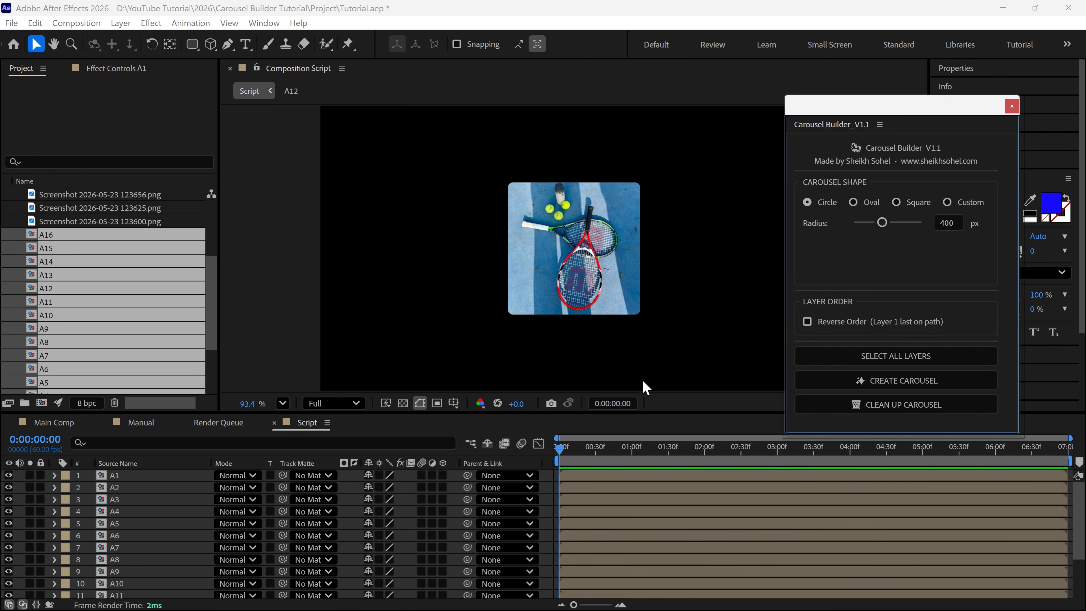
left_click_drag(920, 109, 913, 103)
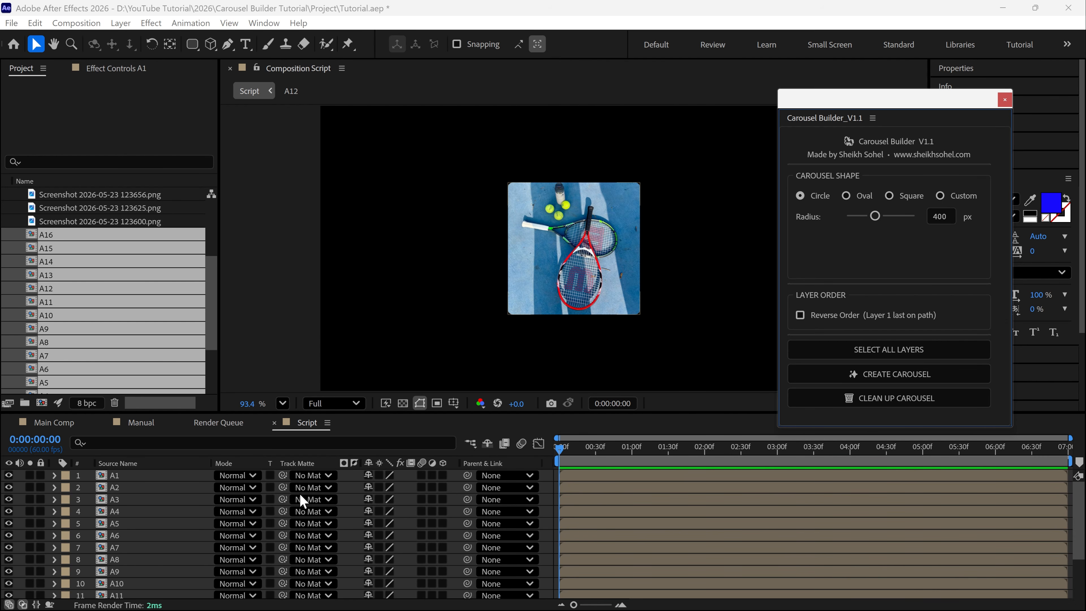
Select all layers with Carousel Builder and create a circular carousel with a 400 px radius
left_click(875, 349)
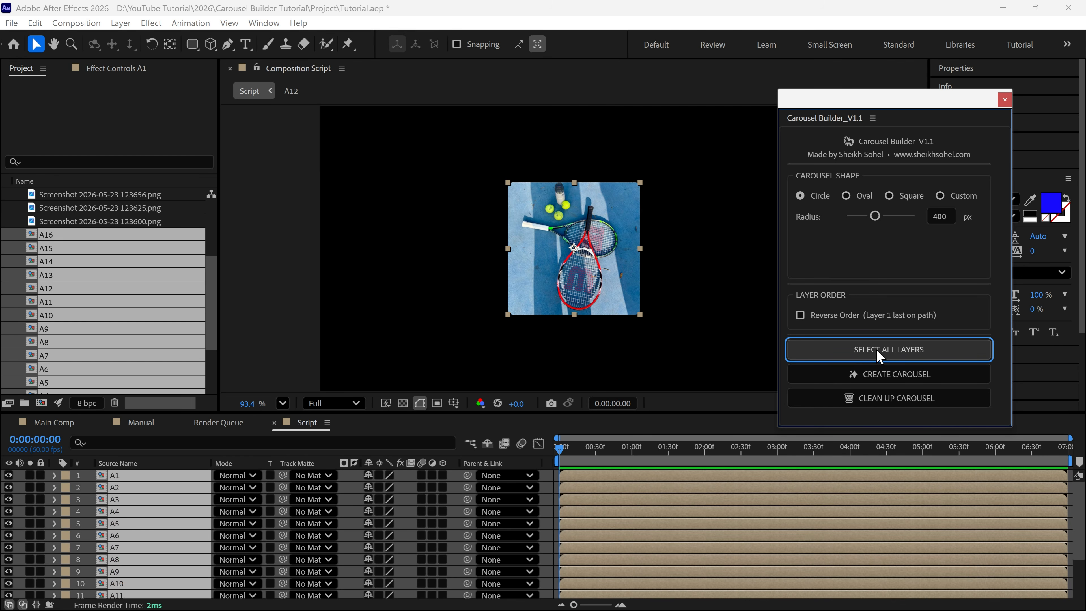
key("grave")
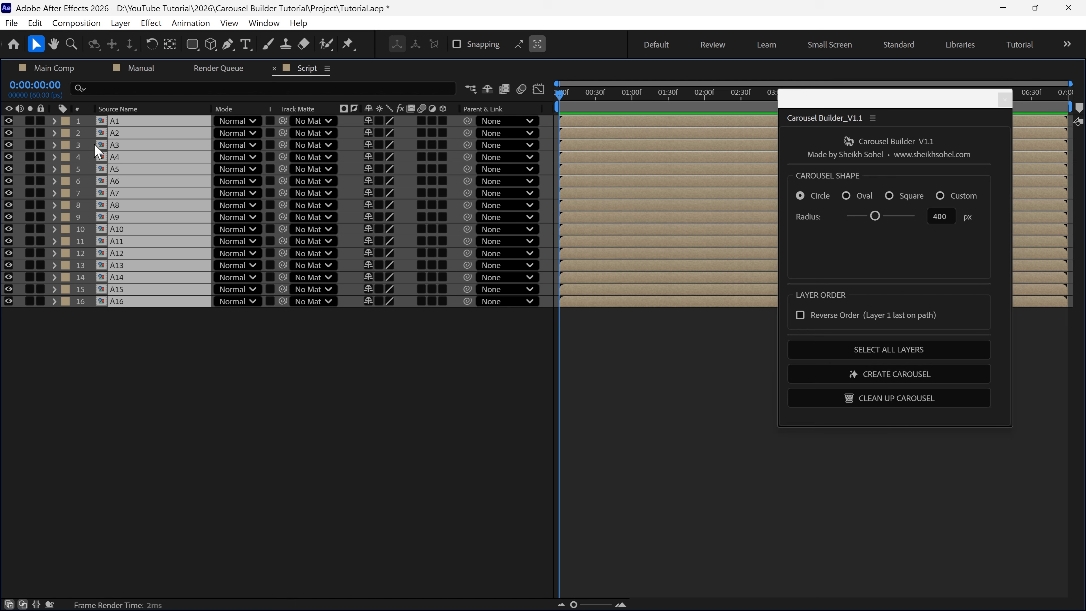
key("grave")
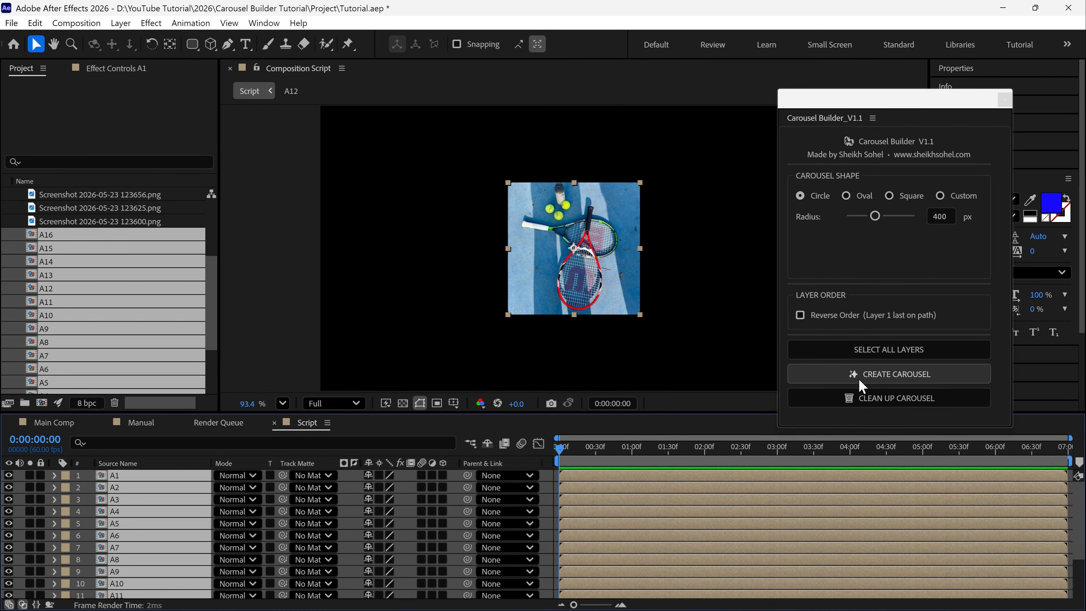
left_click(896, 377)
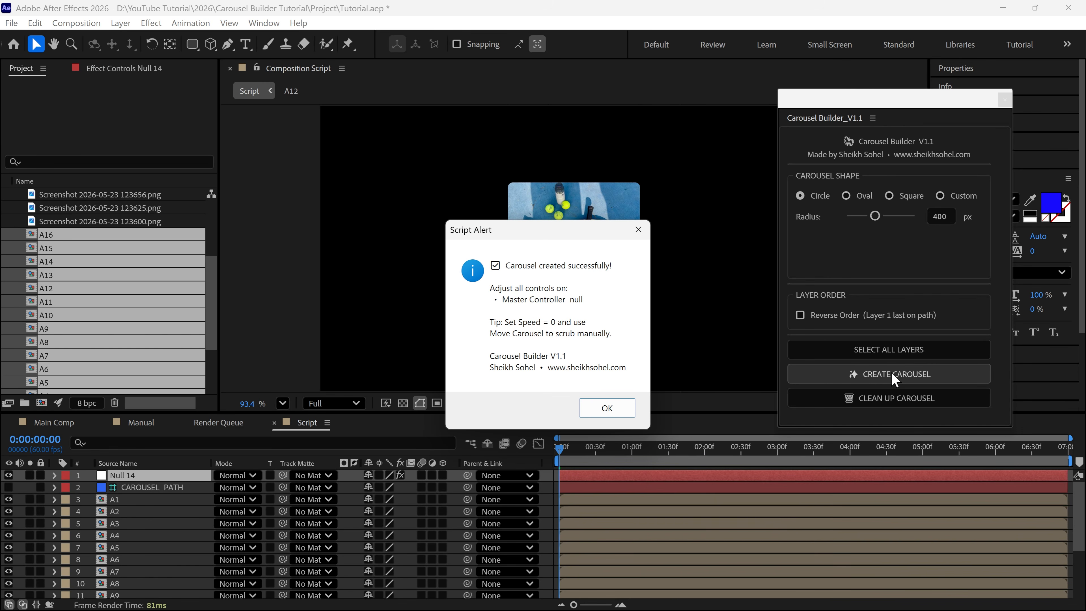
left_click(630, 411)
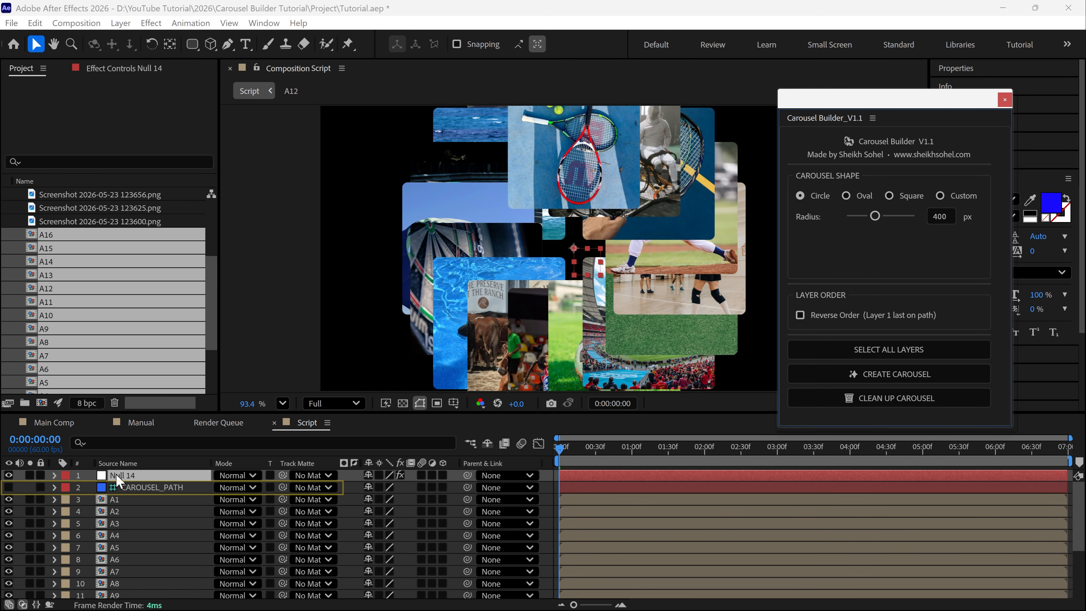
Show the effect controls of the carousel's controller null and preview the motion at the default Speed
left_click(146, 478)
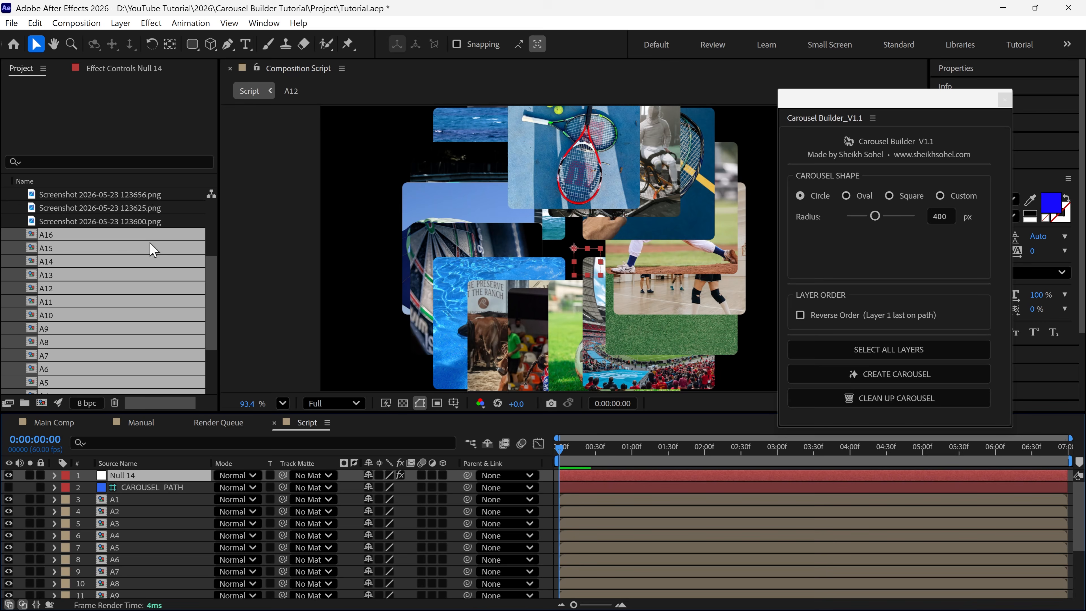
left_click(132, 69)
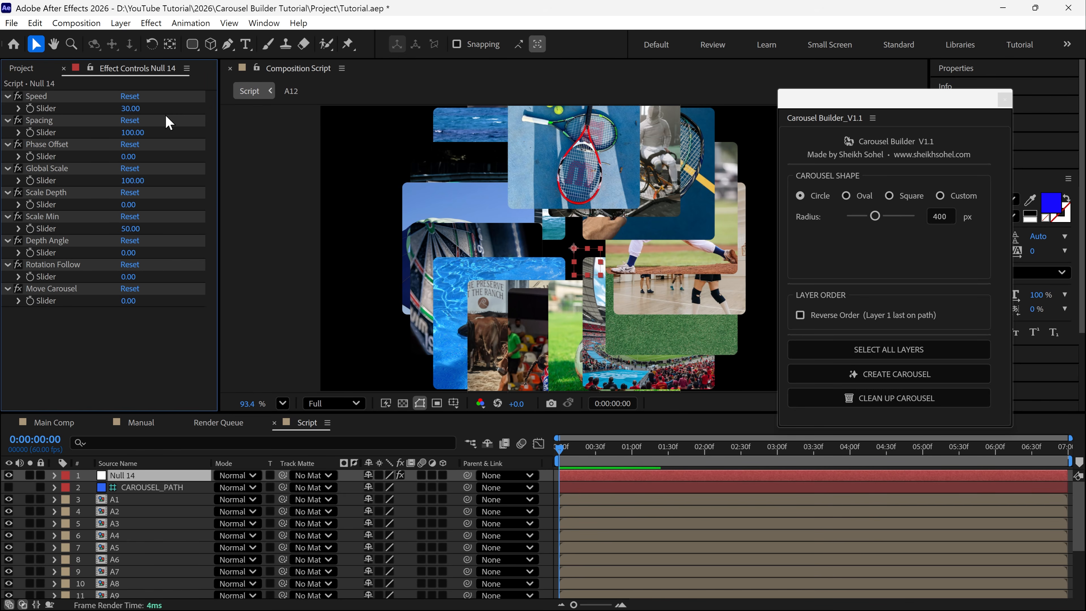
left_click(43, 97)
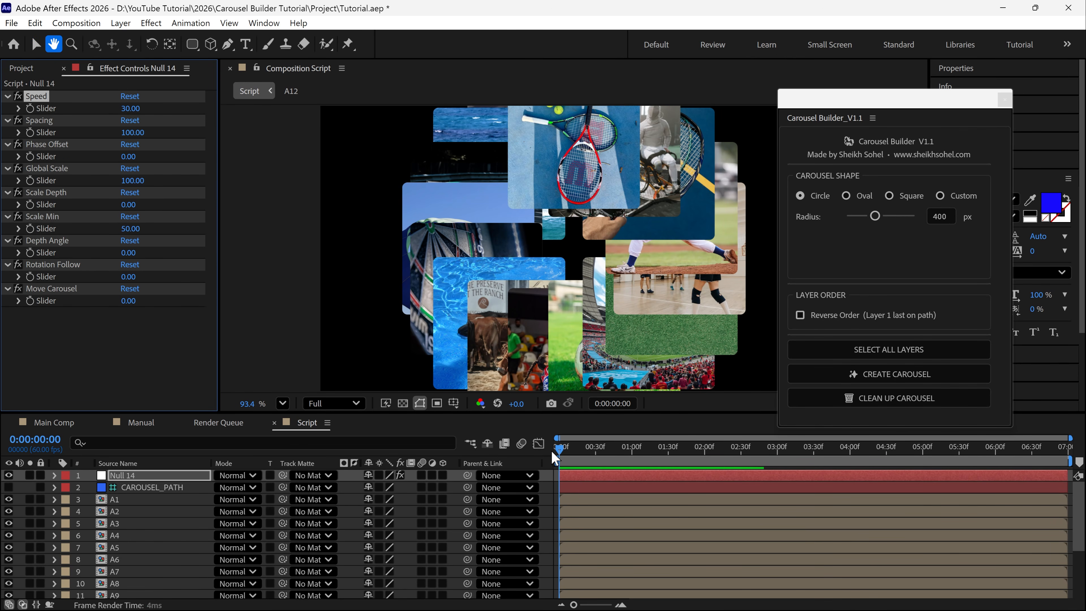
key("space")
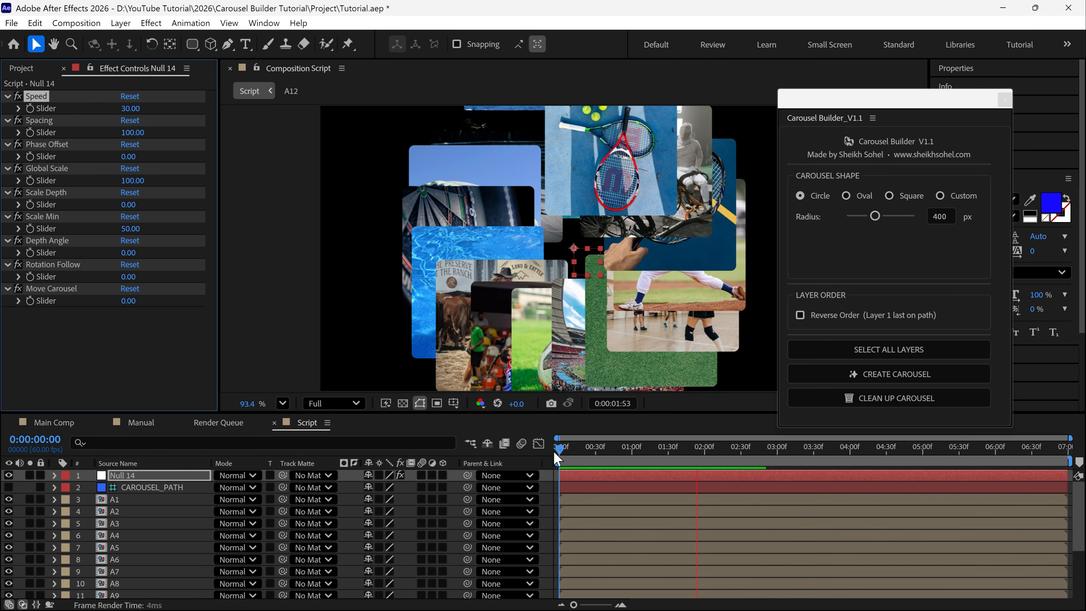
key("space")
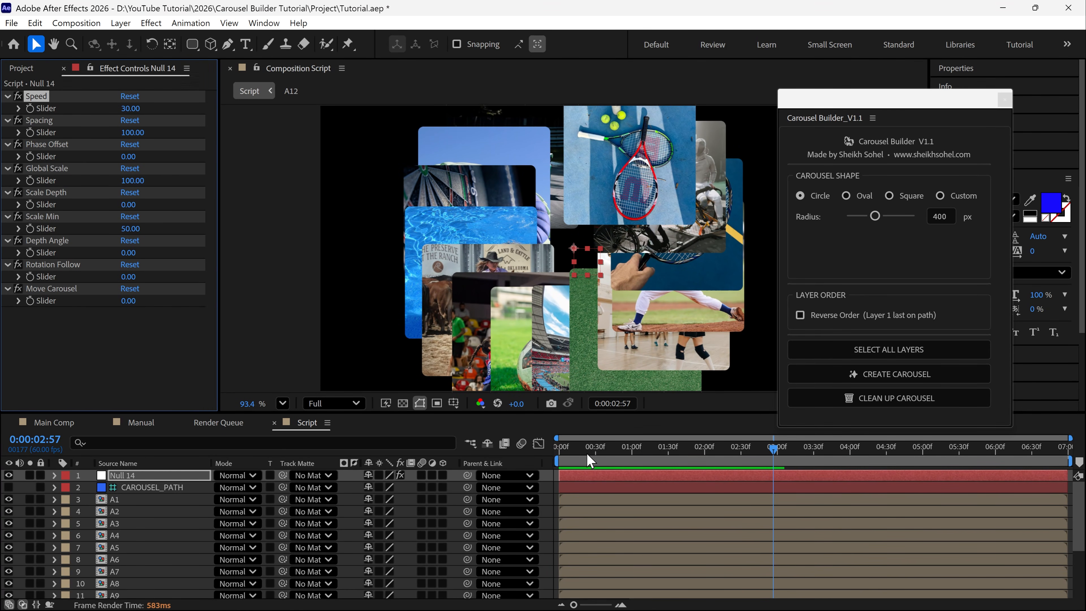
Return to the start, set the controller null's Speed to 70, and preview the carousel
left_click_drag(584, 450, 459, 425)
left_click(127, 109)
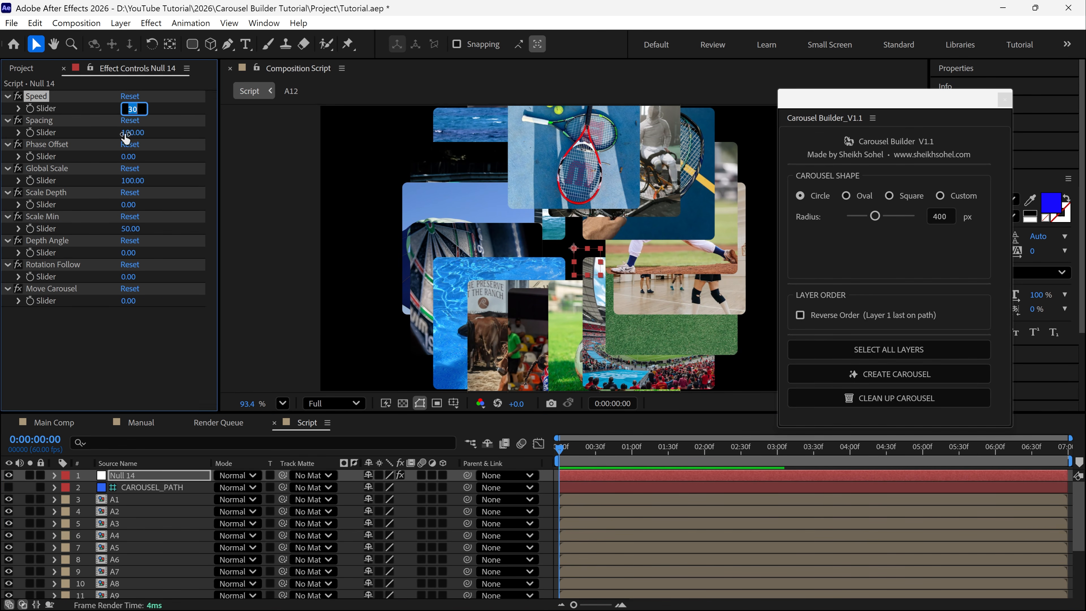
type("70")
key("Return")
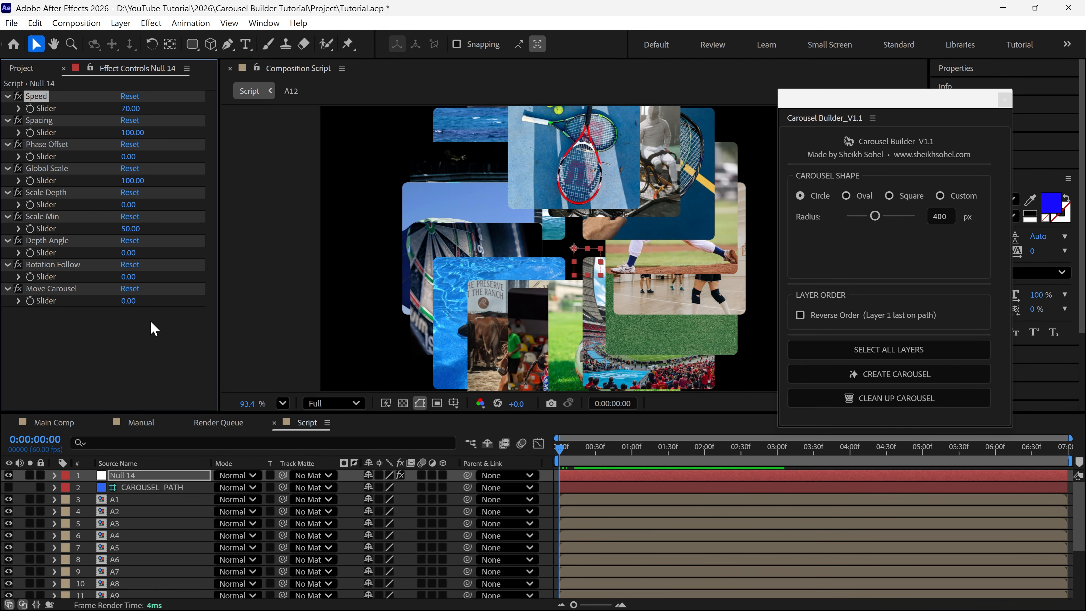
key("space")
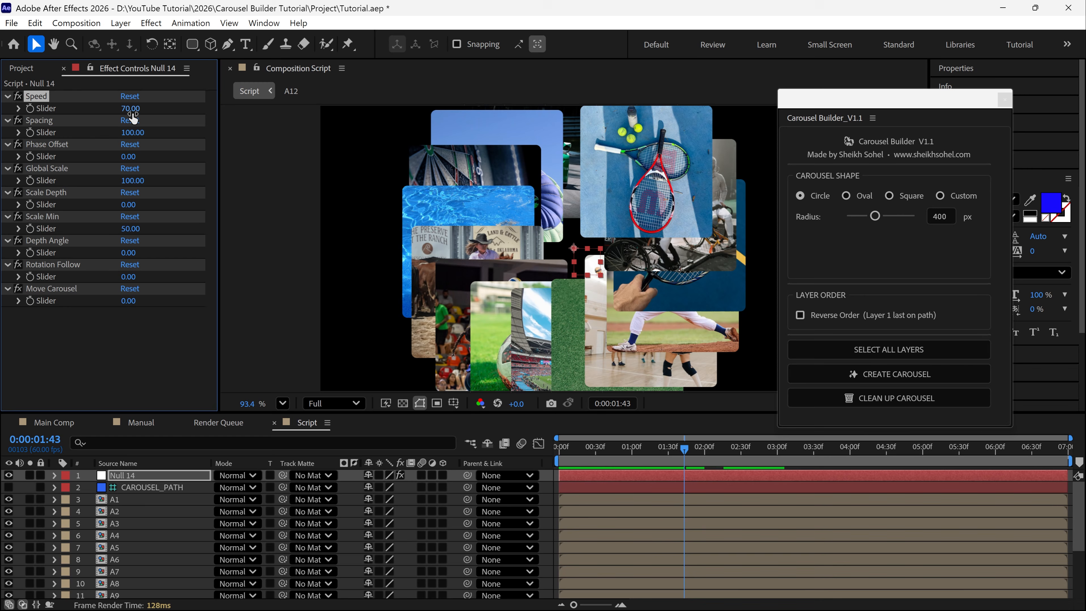
Set the controller null's Speed to -100 and preview the reversed carousel motion
left_click(131, 110)
type("-100")
key("Return")
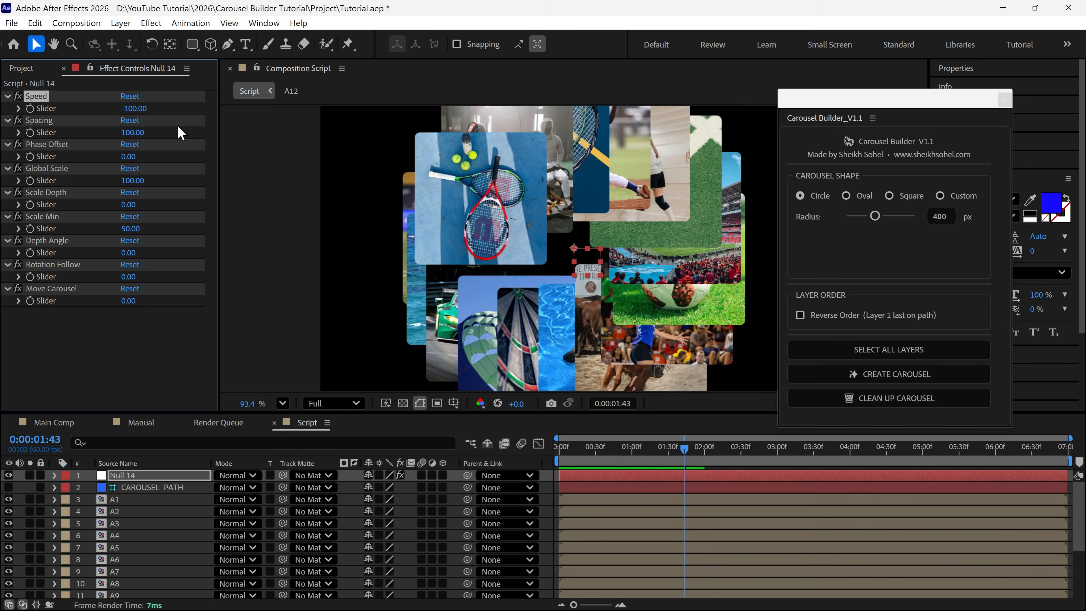
key("space")
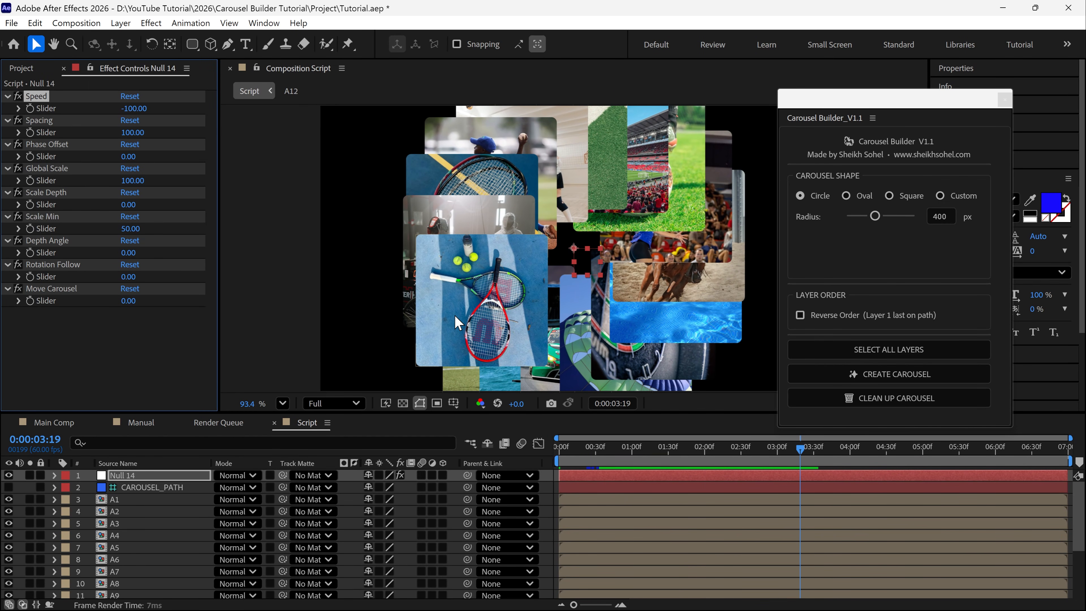
Undo the last Speed change and set the controller null's Speed to 0
key("ctrl+z")
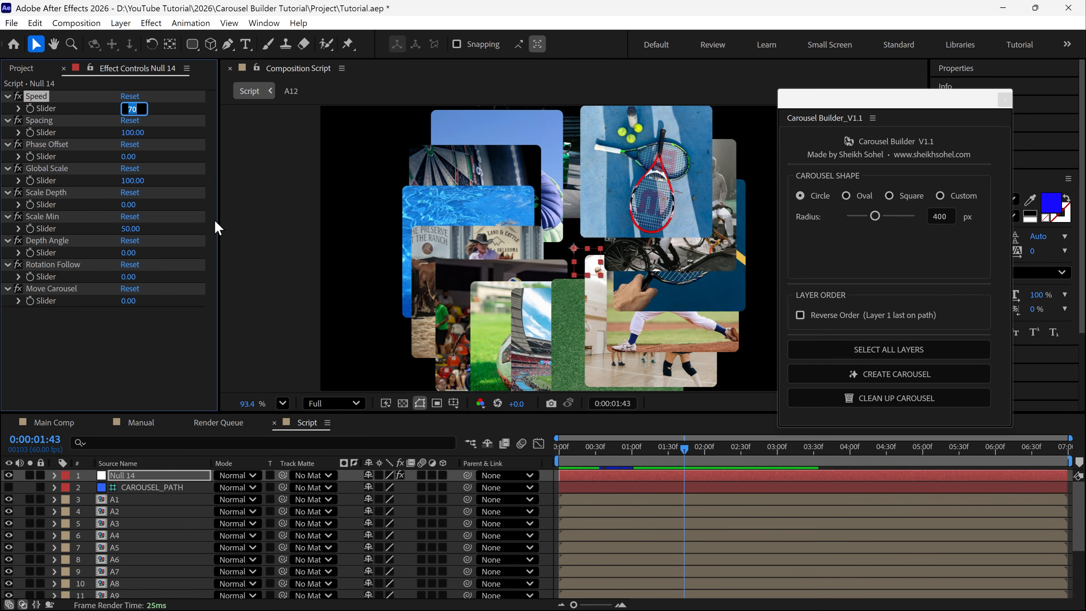
key("ctrl+z")
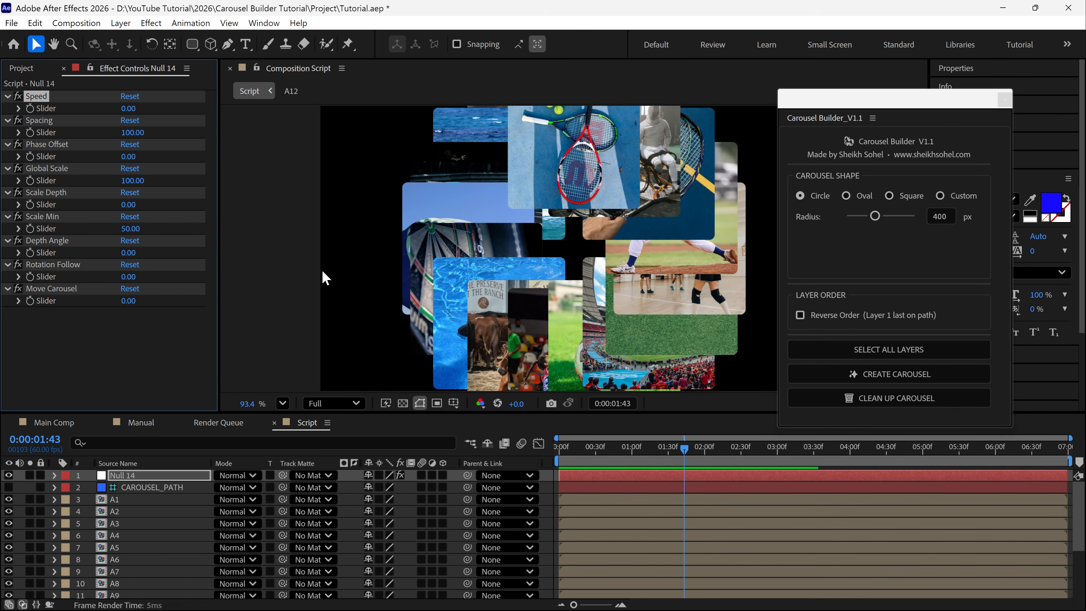
Return to the start of the timeline and set the controller null's Global Scale to 44
left_click_drag(685, 445, 548, 474)
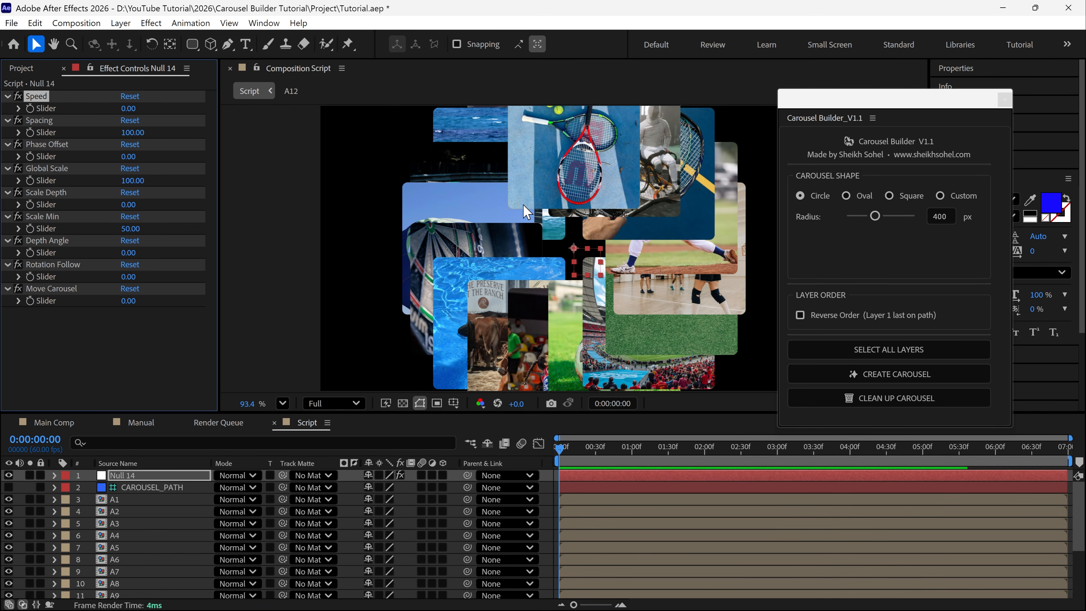
left_click(41, 170)
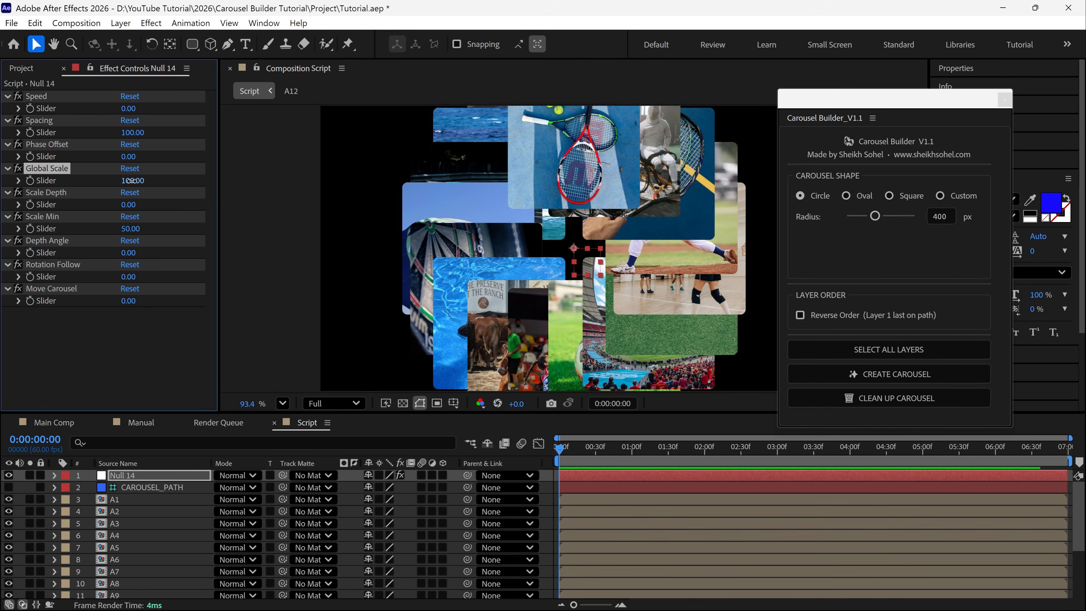
left_click_drag(129, 181, 102, 192)
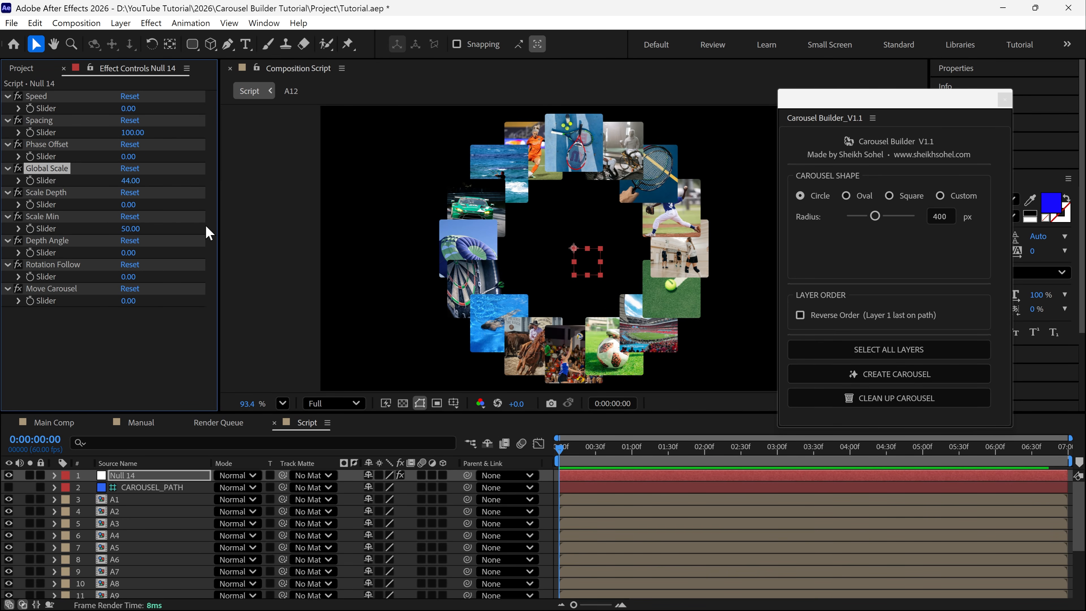
Try a different Spacing value on the controller null, and undo that change
left_click(51, 121)
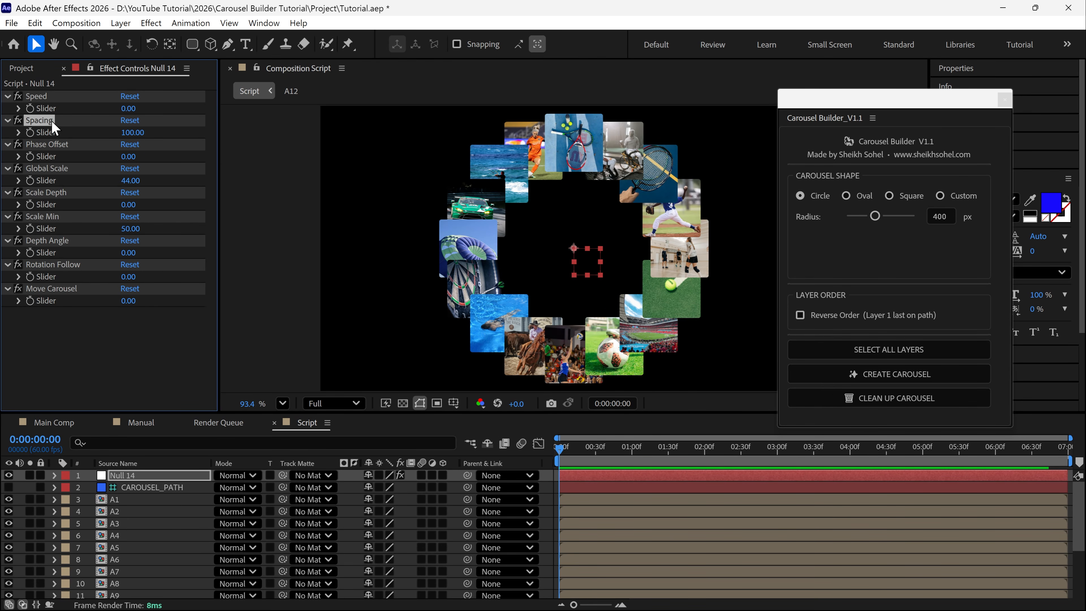
left_click_drag(130, 132, 152, 153)
key("ctrl+z")
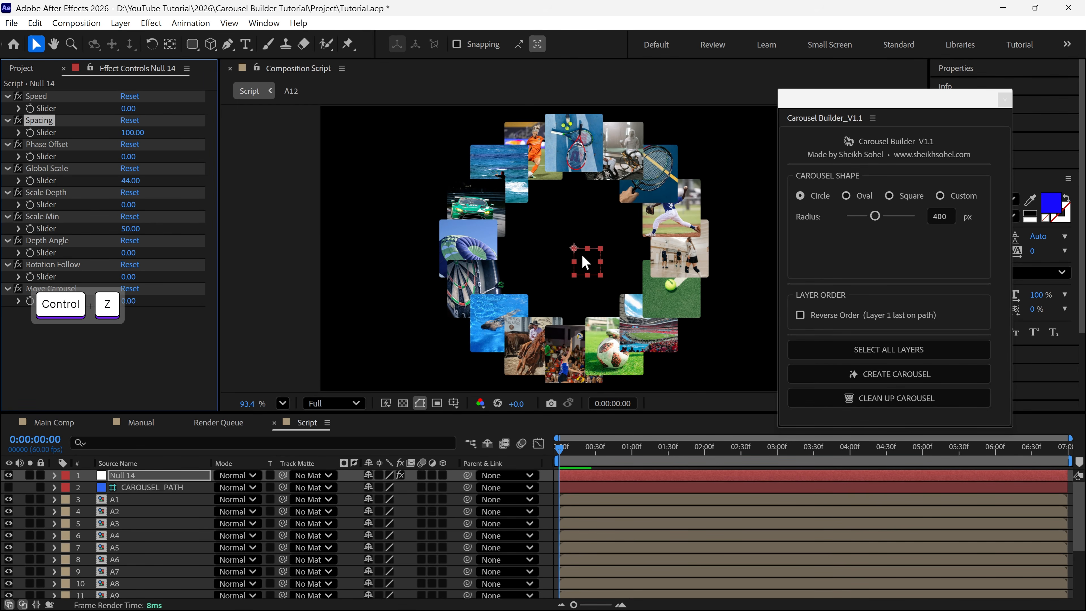
Set the controller null's Phase Offset to -14 and its Scale Min to 0
left_click(60, 146)
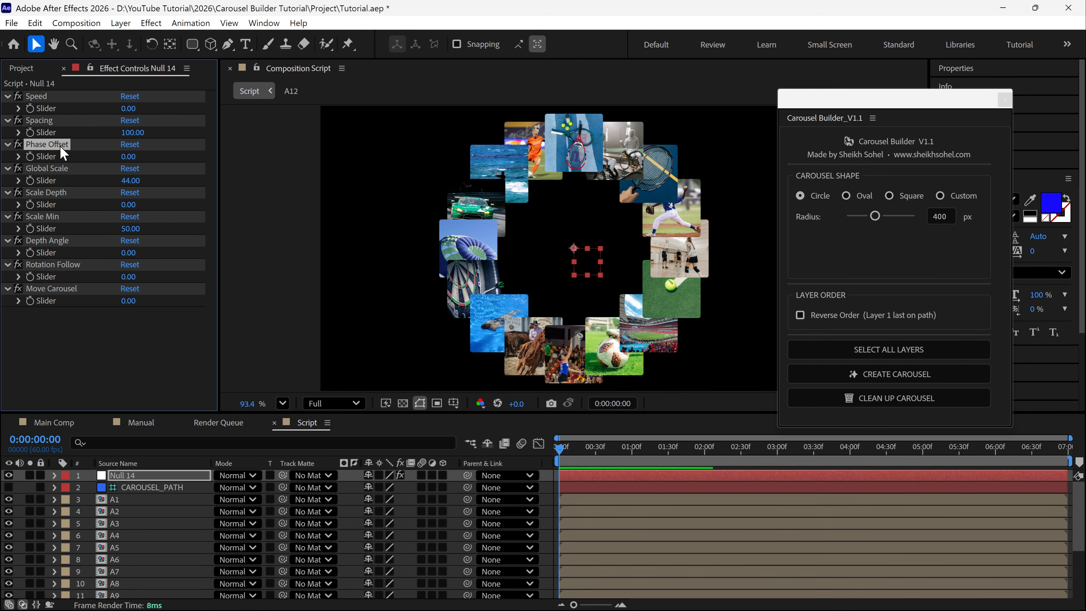
mouse_move(128, 157)
left_mouse_down()
mouse_move(139, 160)
mouse_move(123, 165)
left_mouse_up()
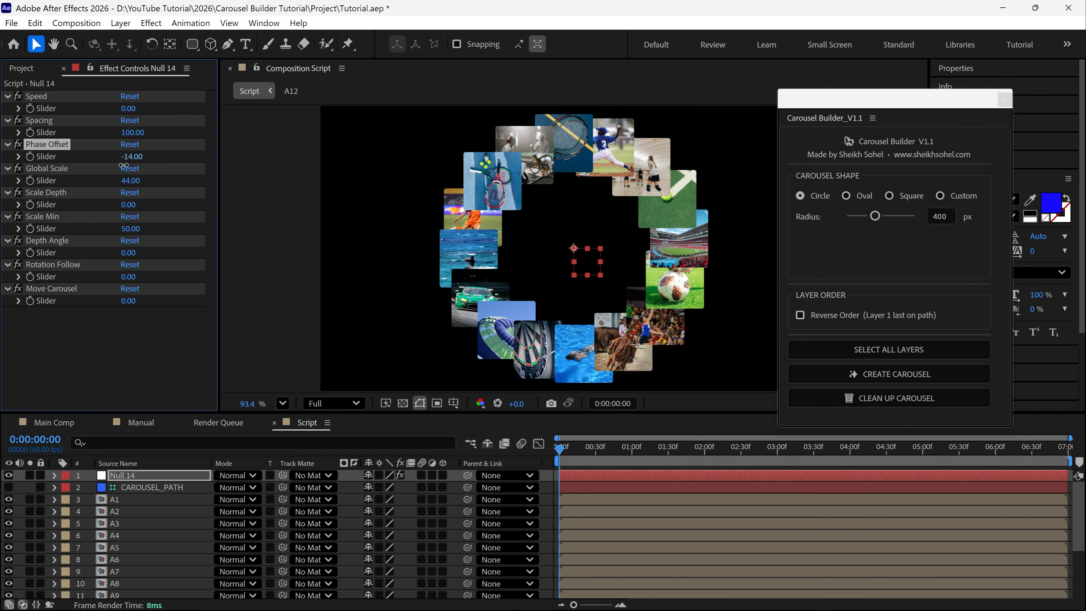
left_click(53, 192)
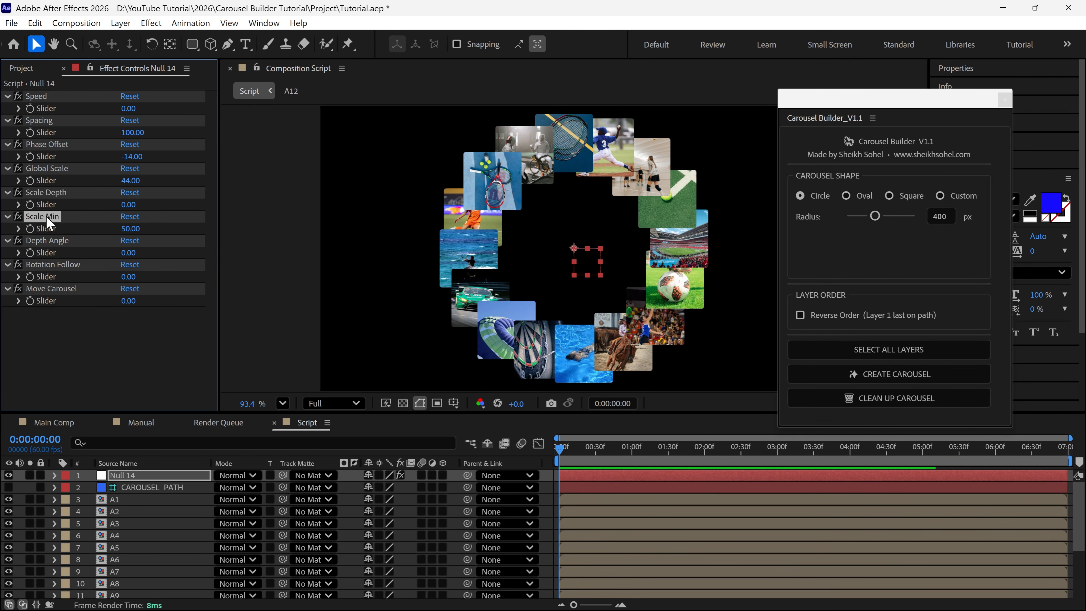
left_click(130, 229)
key("Return")
Set the controller null's Scale Depth to 73 and its Depth Angle to 407
left_click(54, 193)
left_click_drag(130, 210, 180, 205)
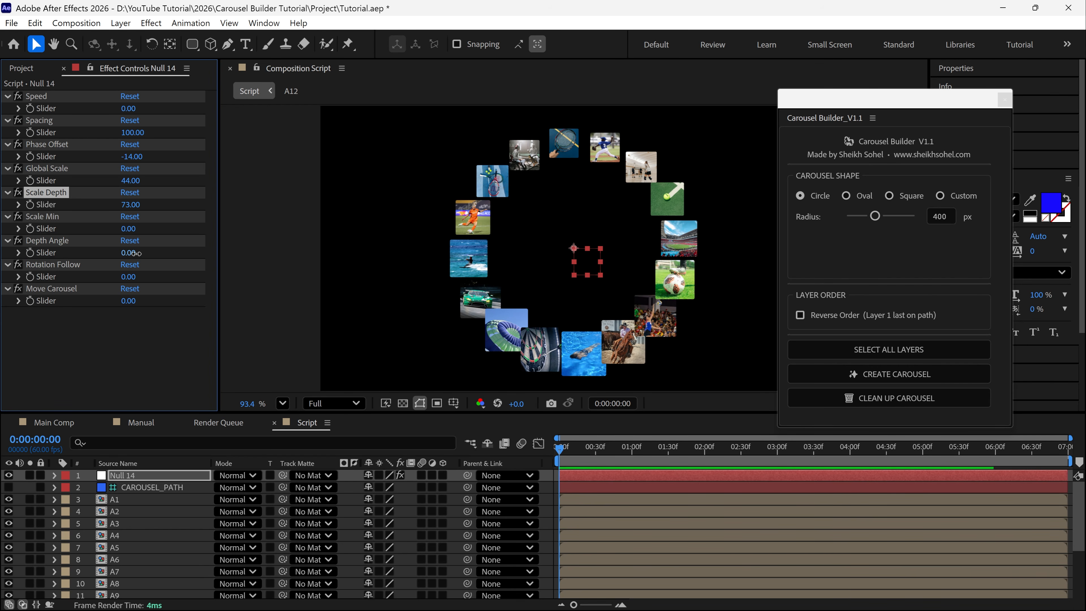
left_click_drag(129, 252, 375, 235)
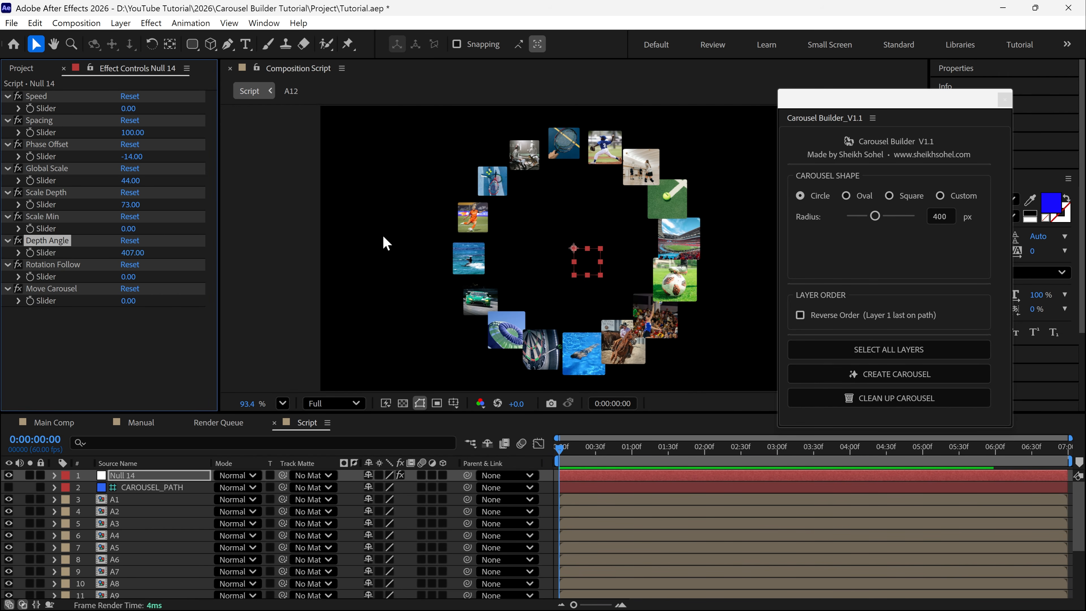
Try a Rotation Follow of 113 on the controller null, and undo that change
left_click(39, 266)
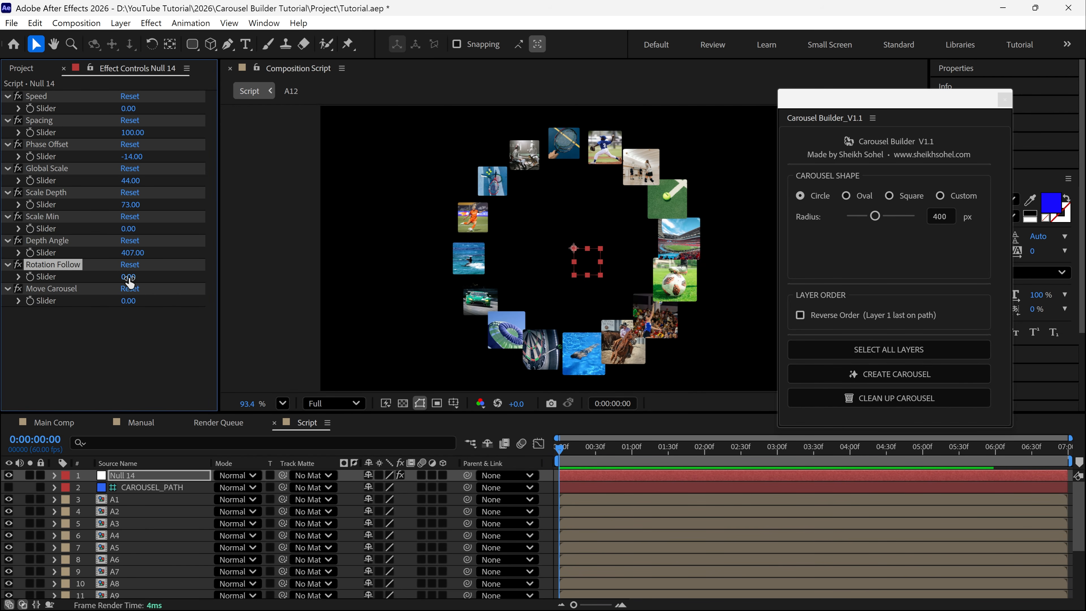
left_click_drag(129, 277, 206, 279)
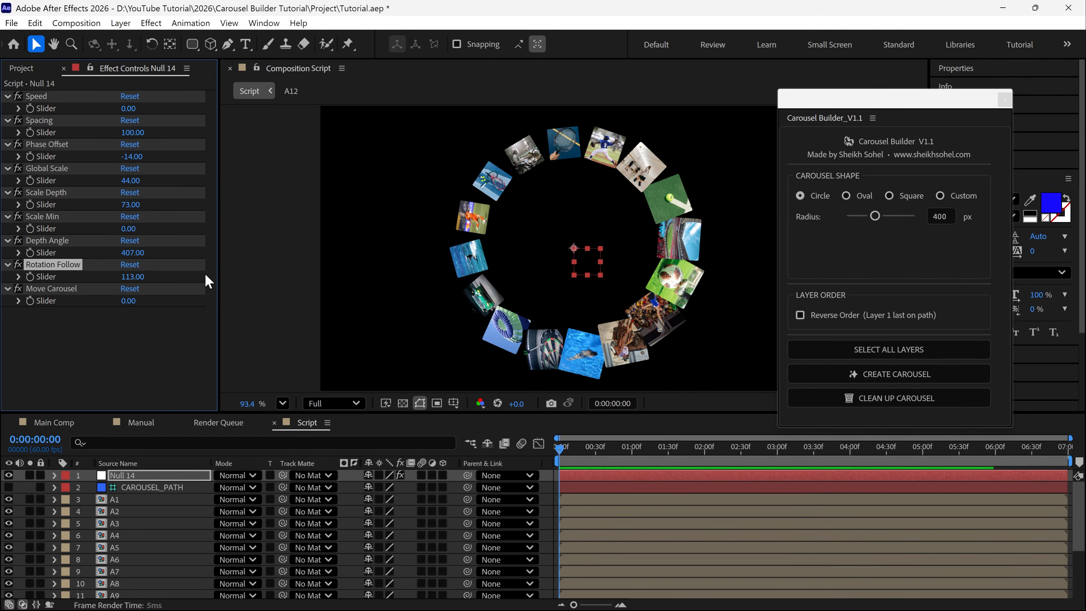
key("ctrl+z")
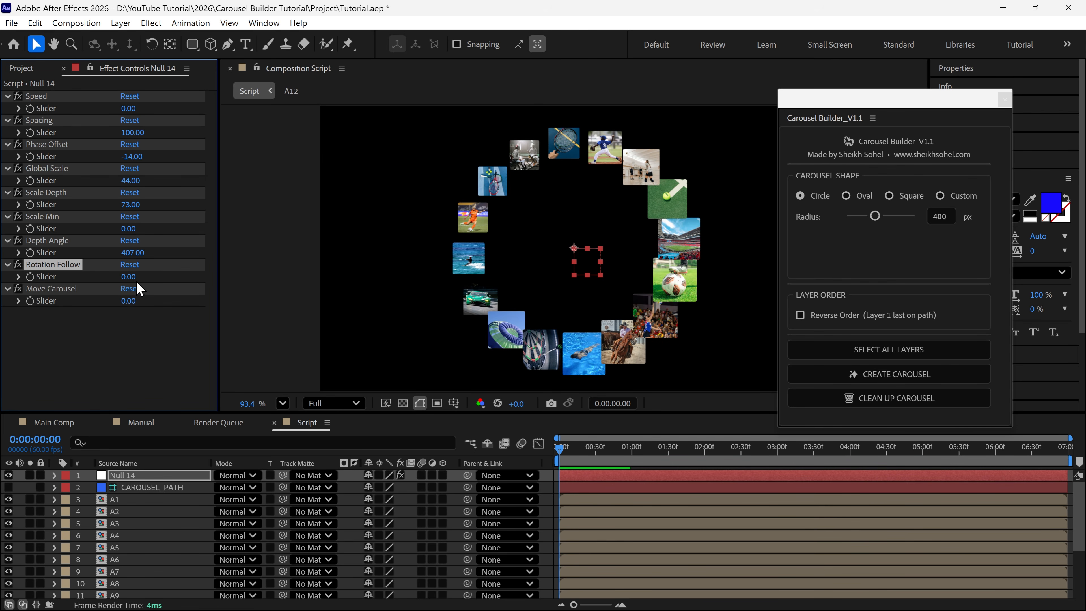
Try moving the images along the path with Move Carousel at -15, and undo that change
left_click(60, 290)
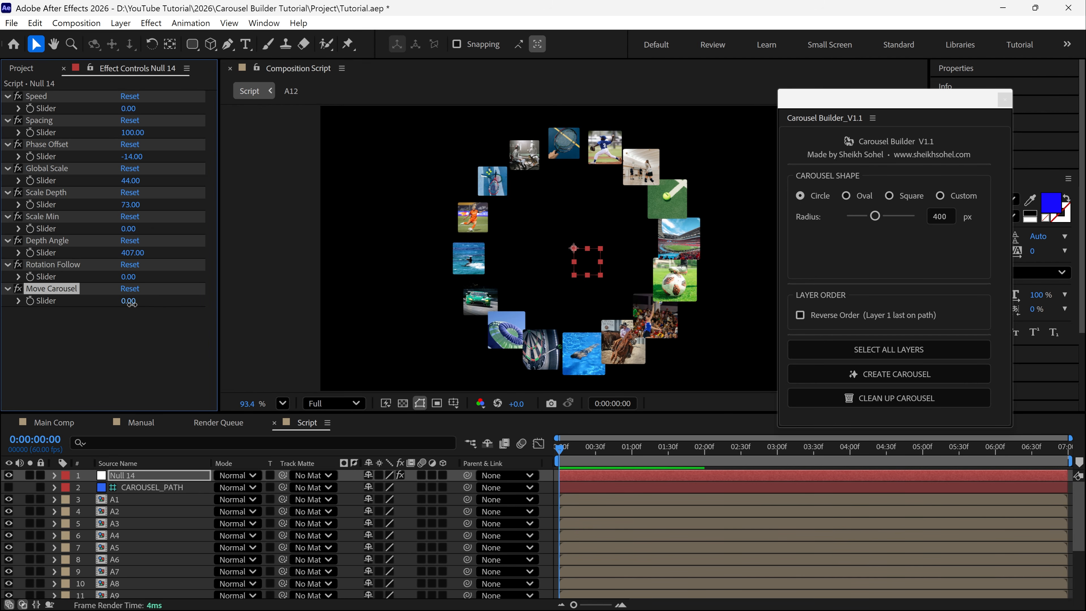
mouse_move(131, 303)
left_mouse_down()
mouse_move(177, 302)
mouse_move(123, 306)
left_mouse_up()
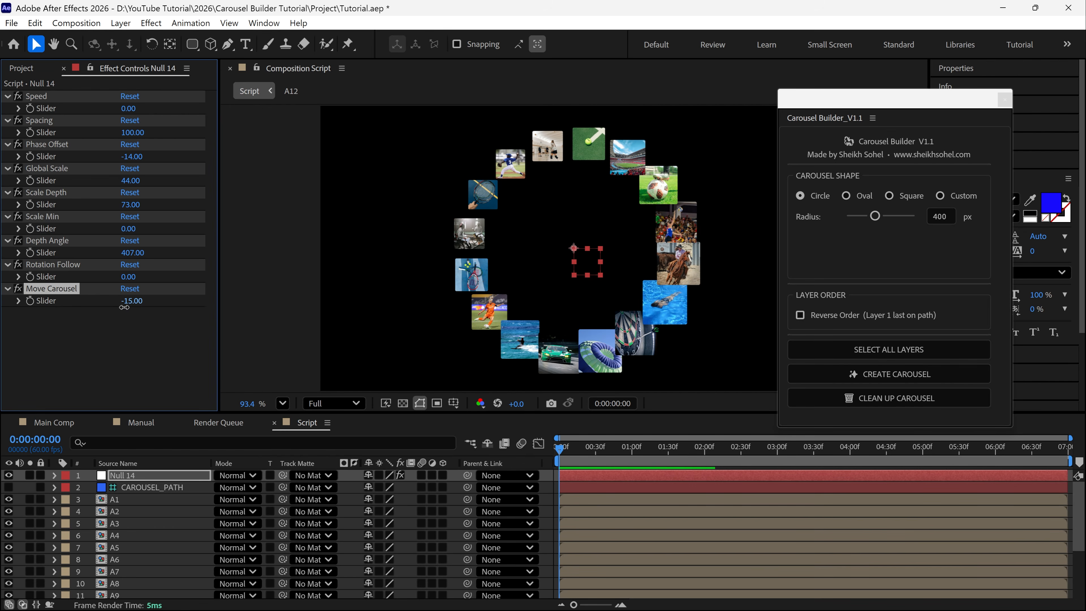
key("ctrl+z")
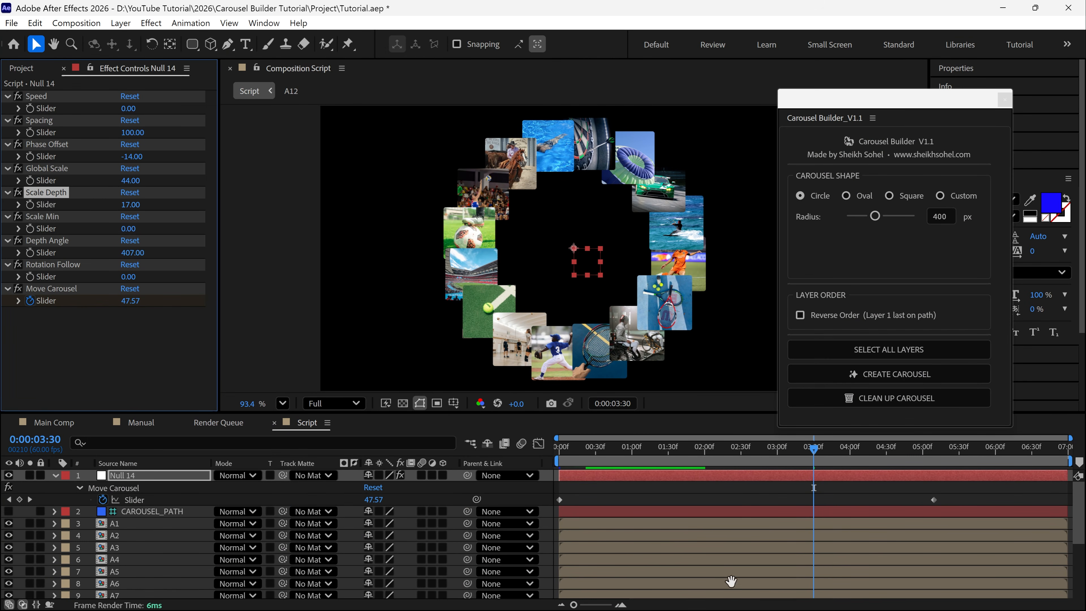
Preview the carousel motion driven by the Move Carousel keyframes
key("space")
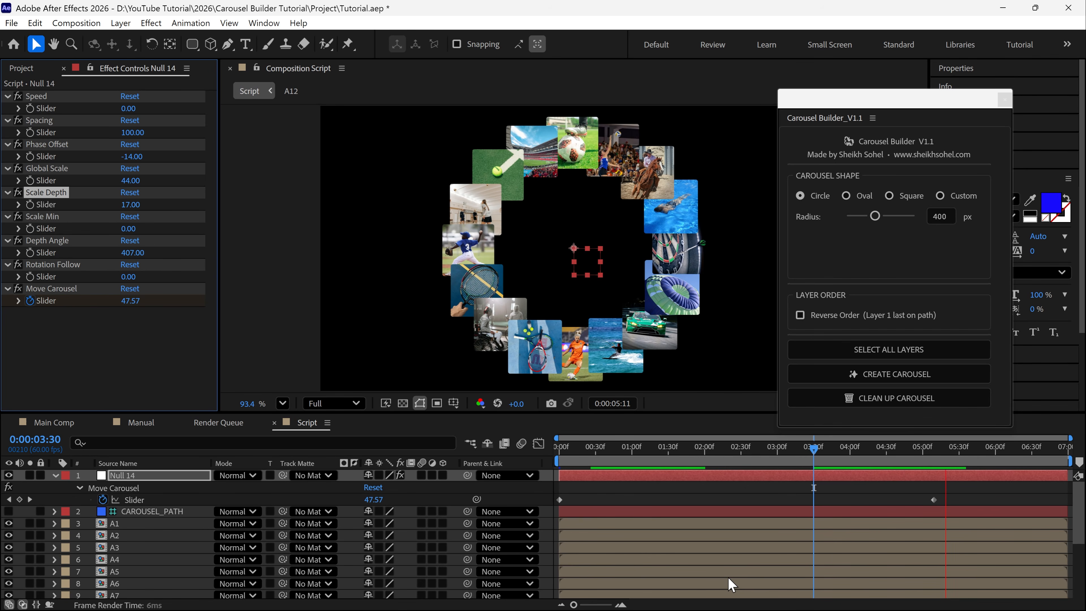
key("space")
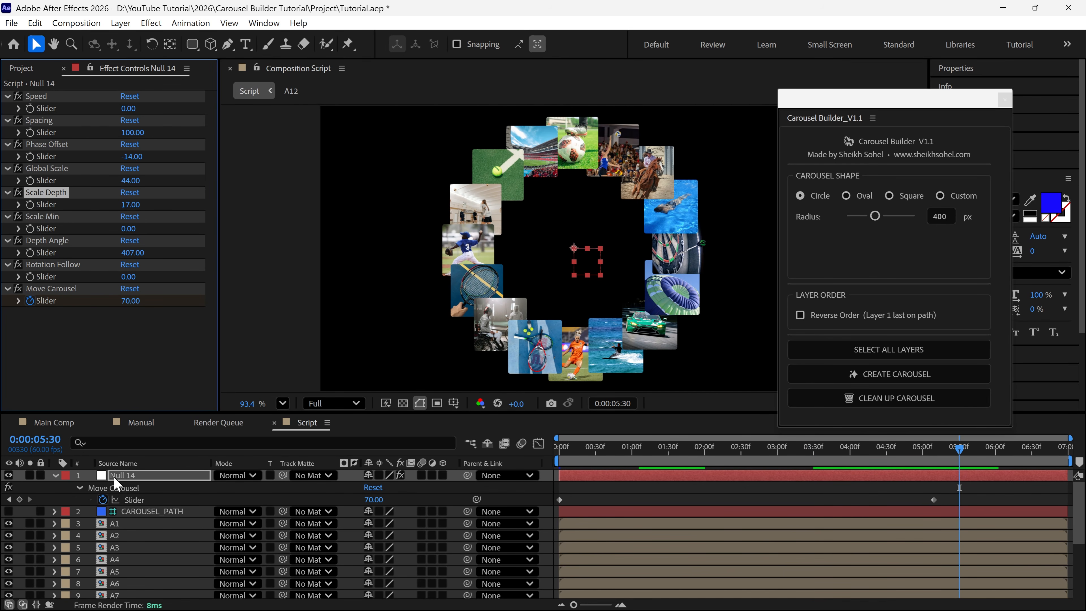
Reveal Mask 1 on the CAROUSEL_PATH layer and change its mask color to red F90303
left_click(147, 511)
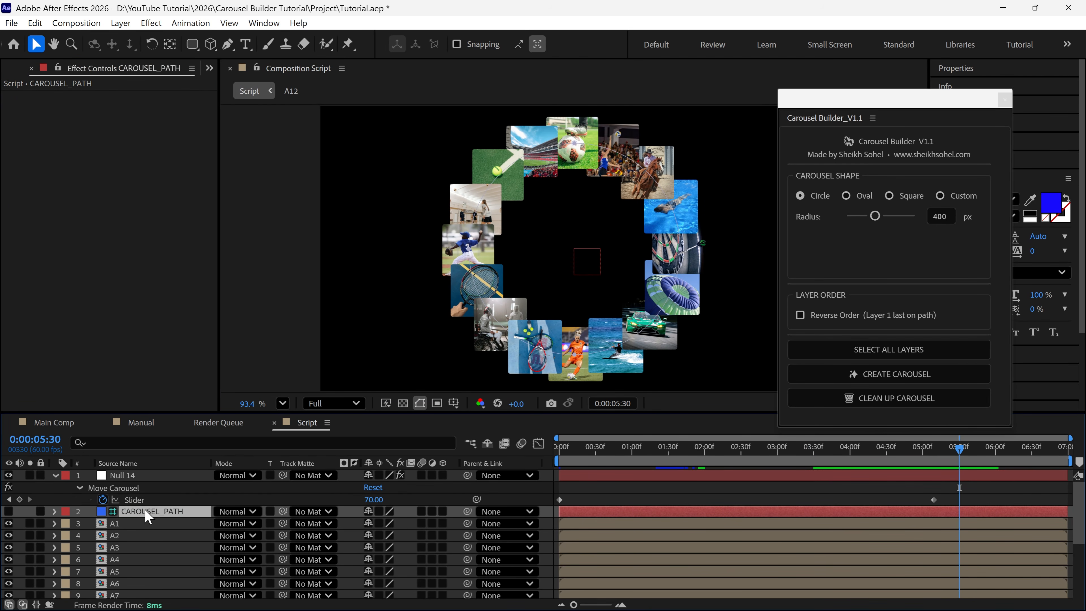
key("Return")
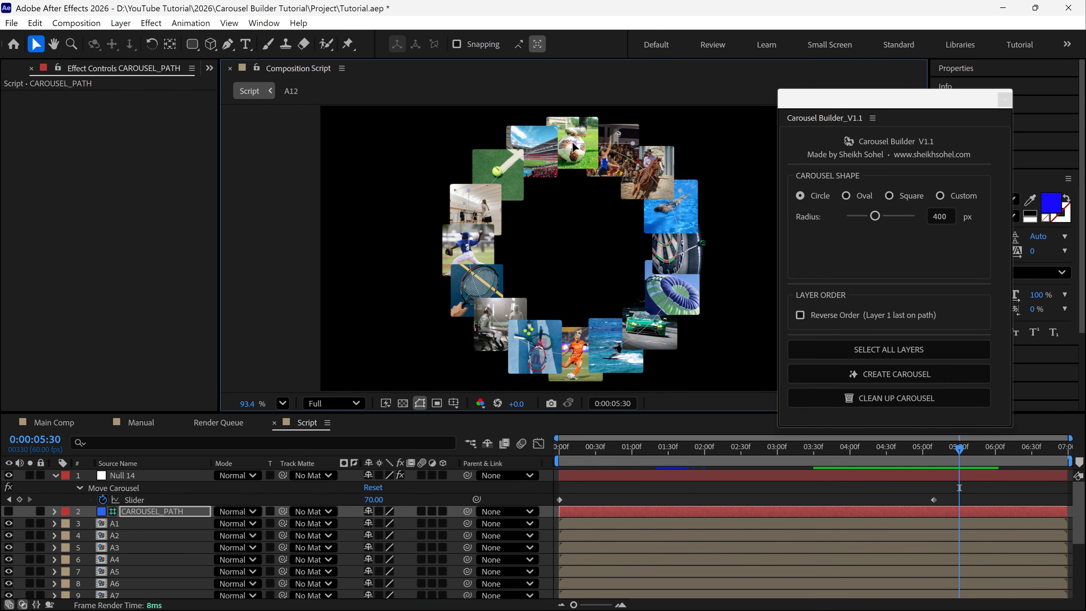
left_click(54, 512)
left_click(68, 524)
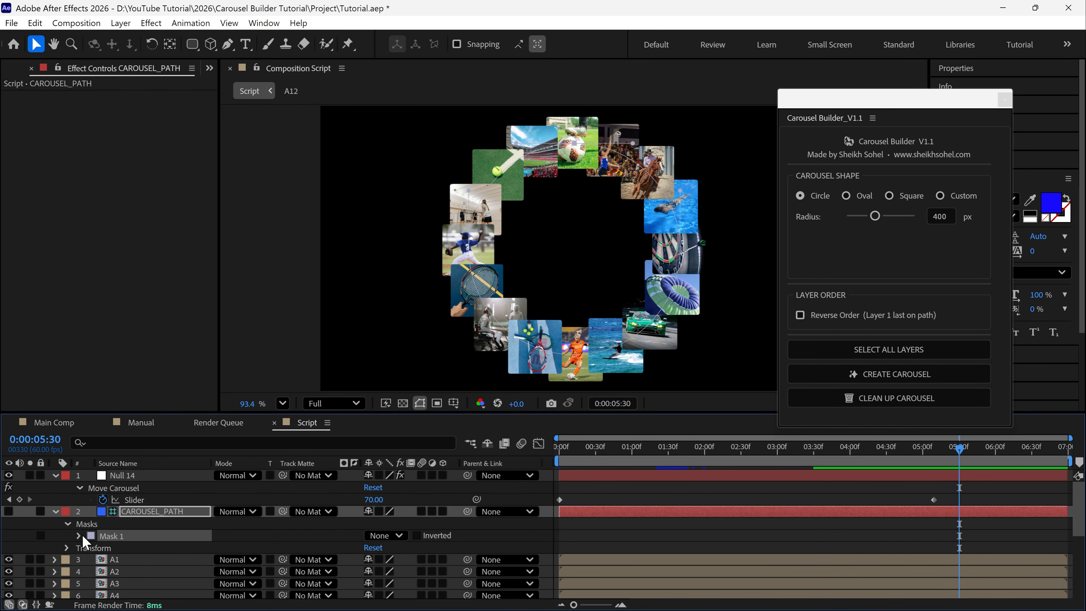
left_click(91, 536)
left_click(940, 307)
left_click(923, 306)
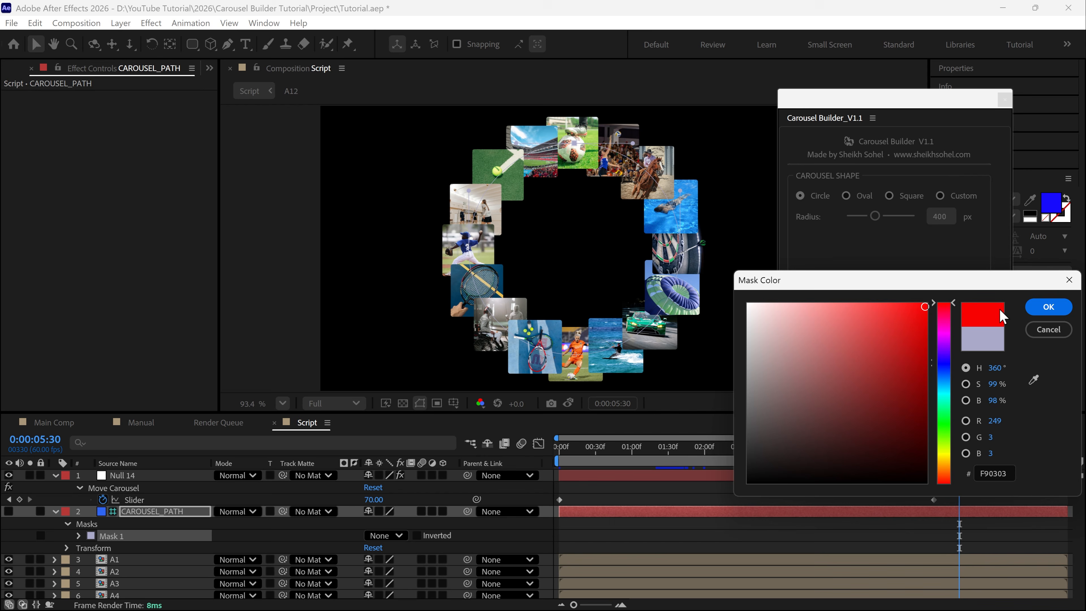
left_click(1040, 309)
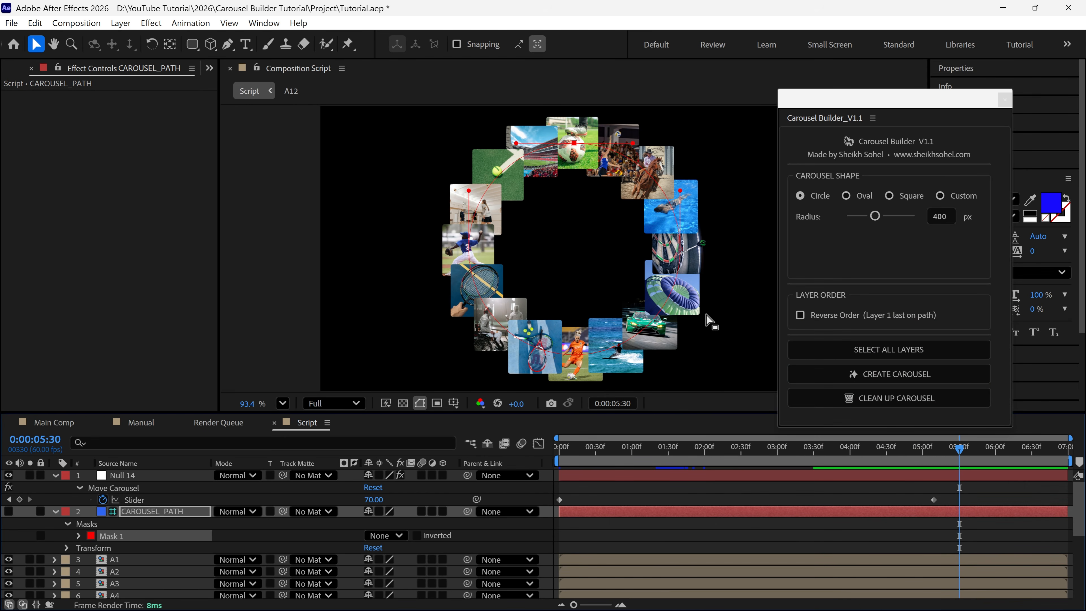
Scale the CAROUSEL_PATH mask down slightly around its center and pull its left and right points outward to form a wide oval
double_click(577, 147)
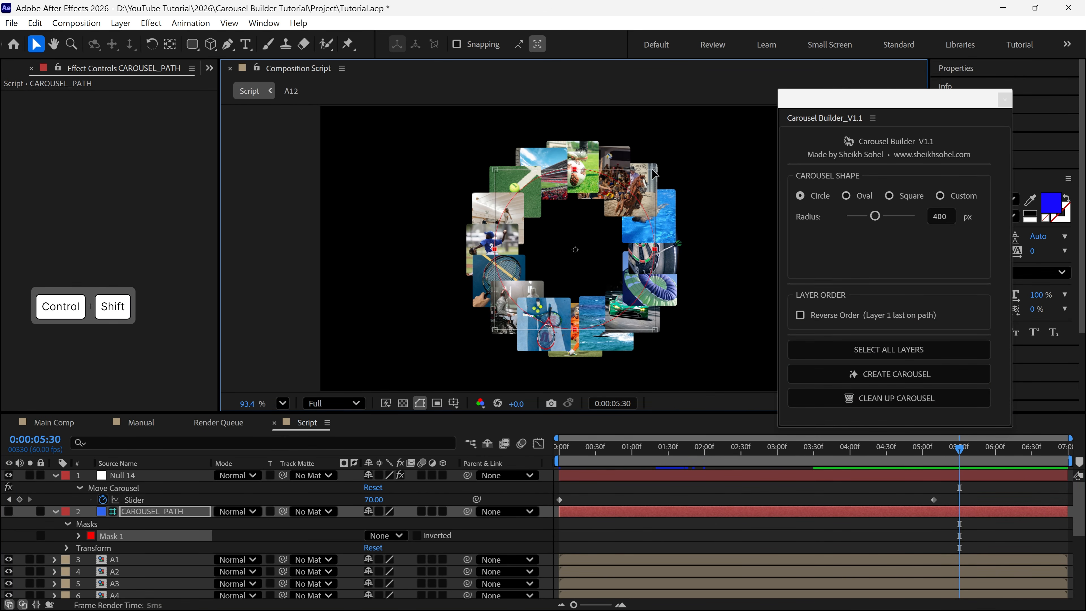
left_click_drag(680, 141, 731, 154)
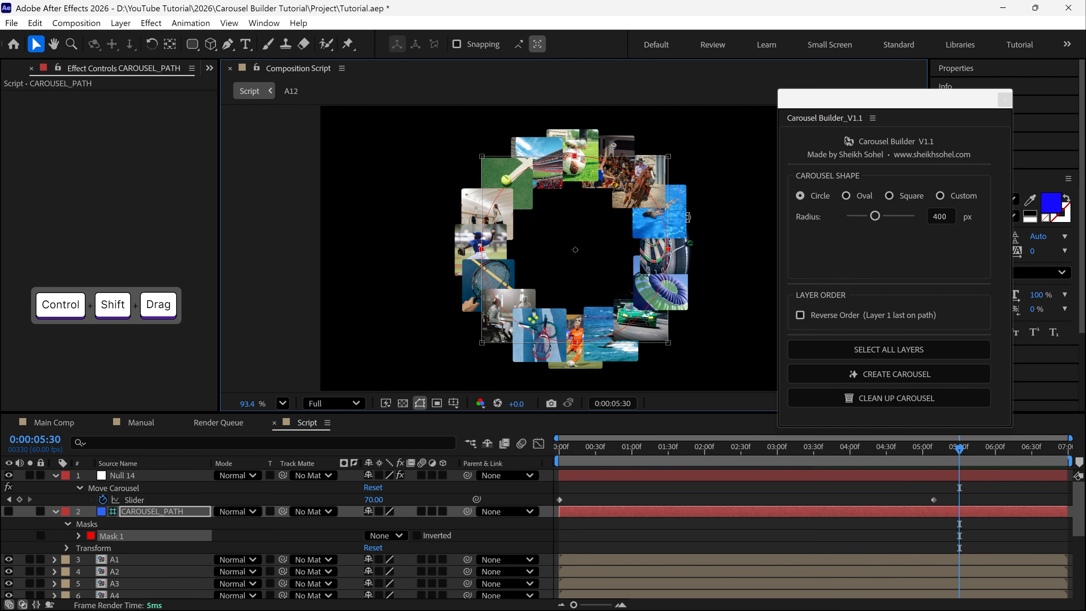
left_click(161, 511)
left_click_drag(486, 250, 366, 250)
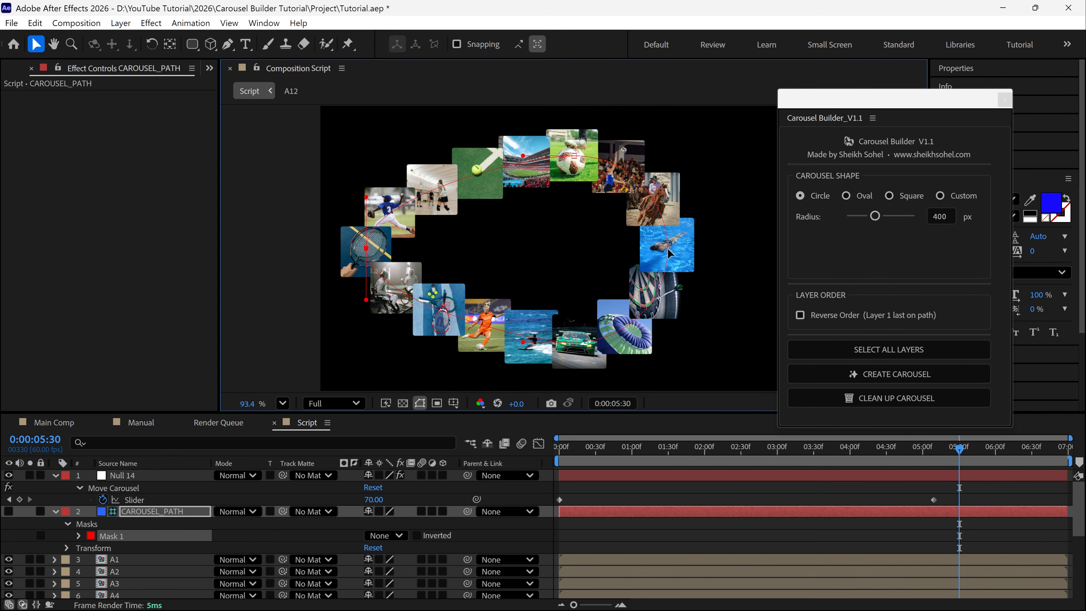
left_click_drag(673, 255, 726, 252)
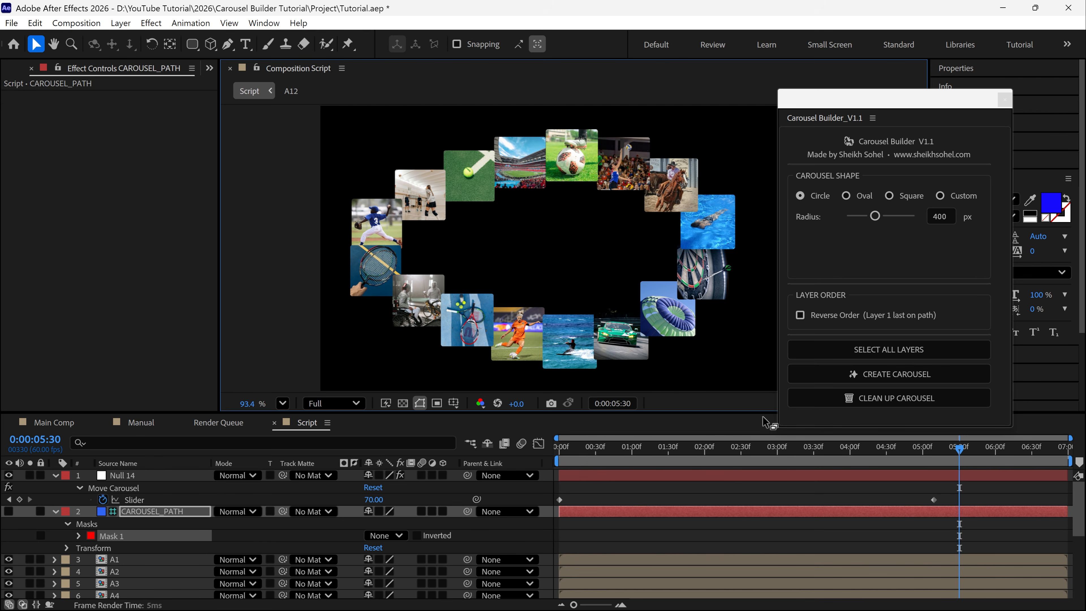
Preview the oval carousel from the start of the timeline and scrub back through its motion
left_click_drag(776, 454, 558, 464)
key("space")
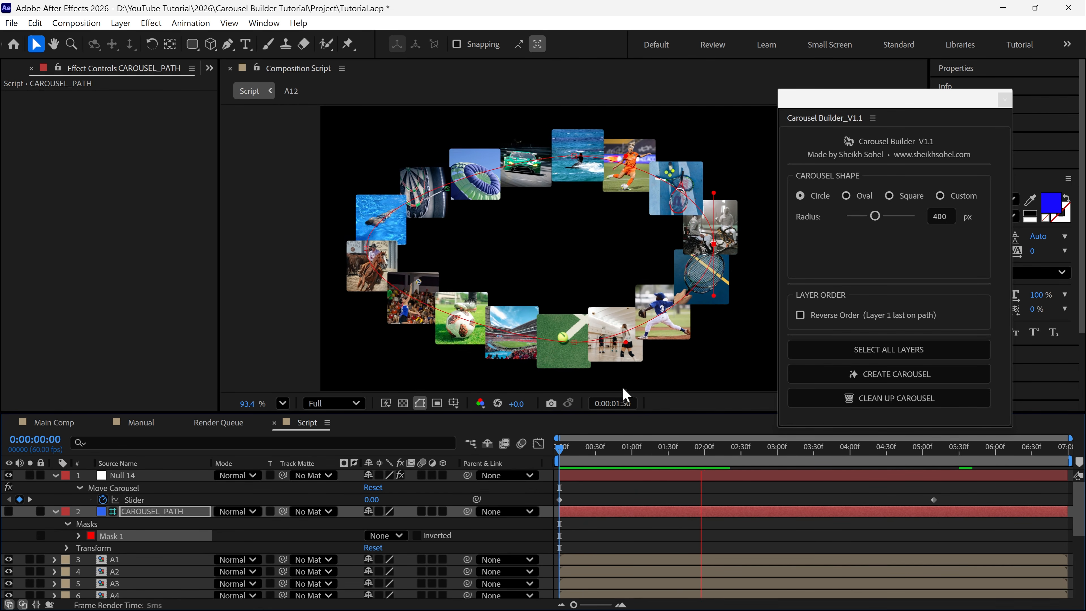
key("space")
left_click_drag(742, 456, 651, 475)
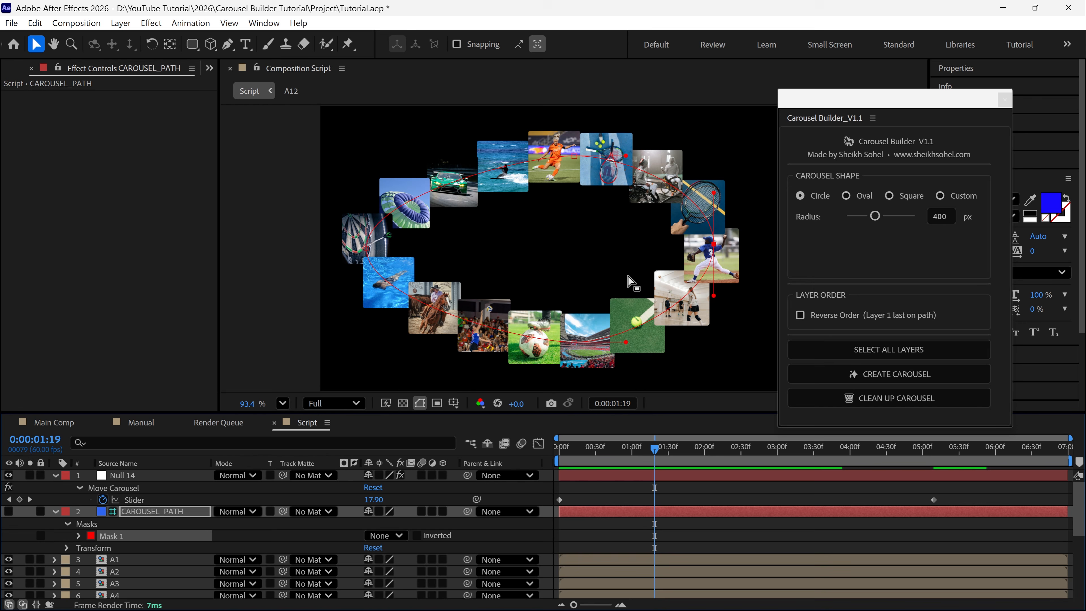
Clean up the carousel with the Carousel Builder script, removing its path layer, controller null and expressions
left_click(889, 409)
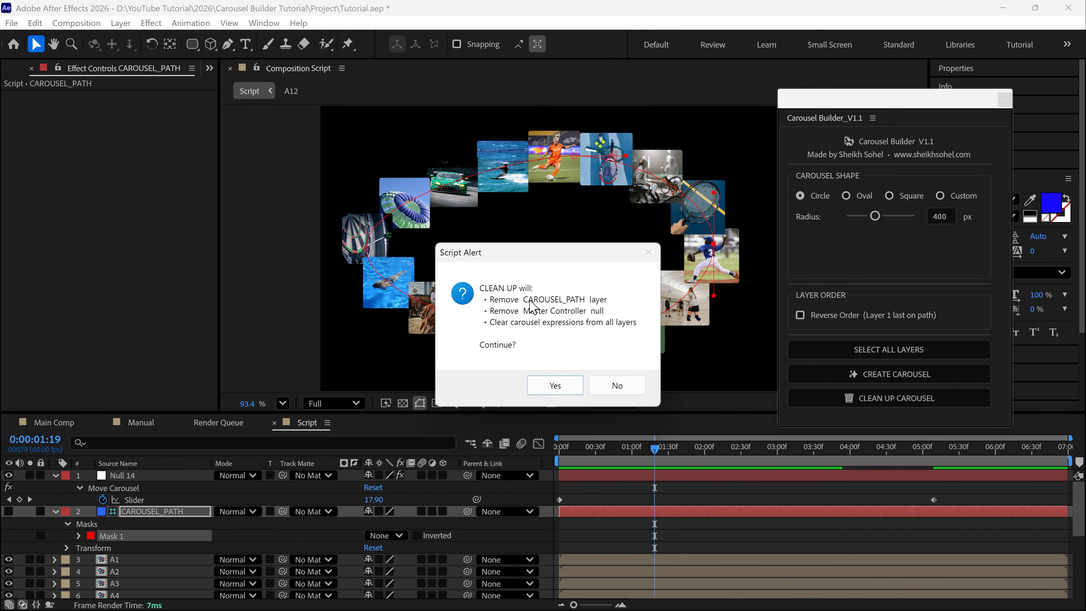
left_click(551, 384)
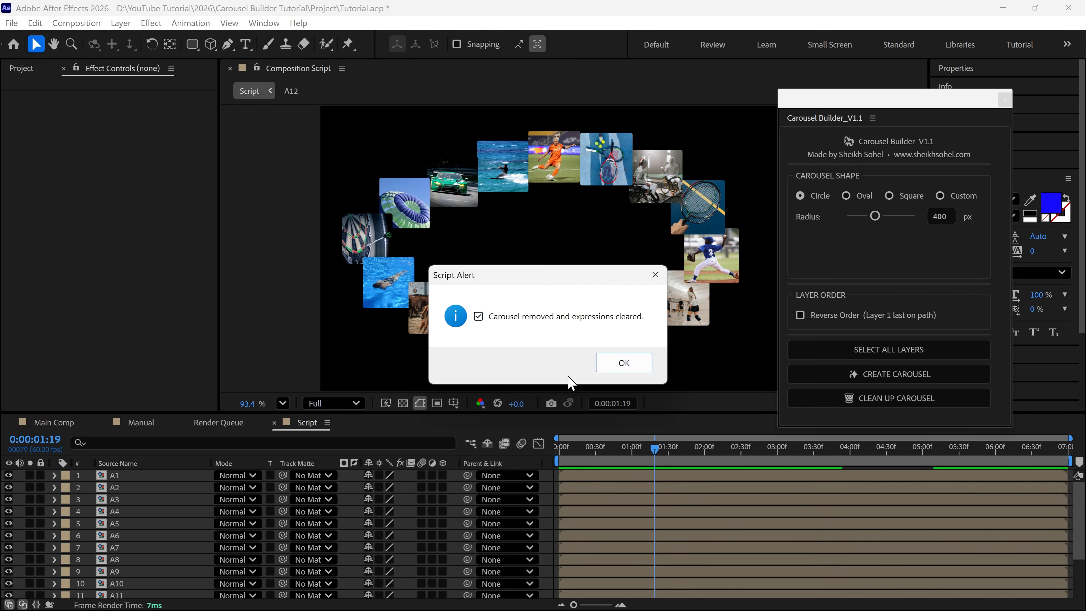
left_click(624, 363)
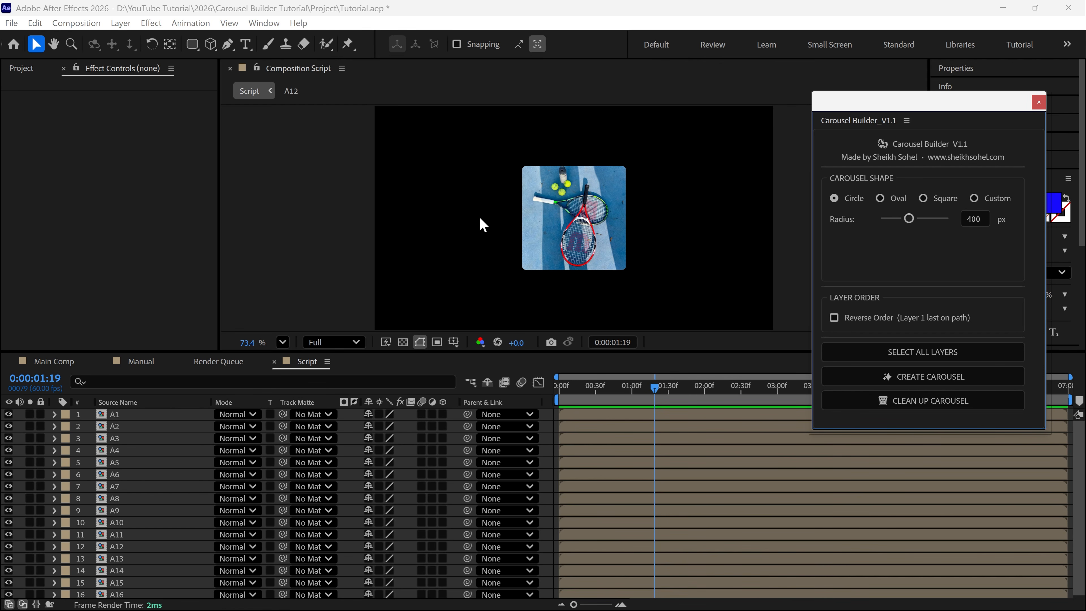
Create a new white 1920 x 1080 px solid named mask in the Script composition
right_click(411, 190)
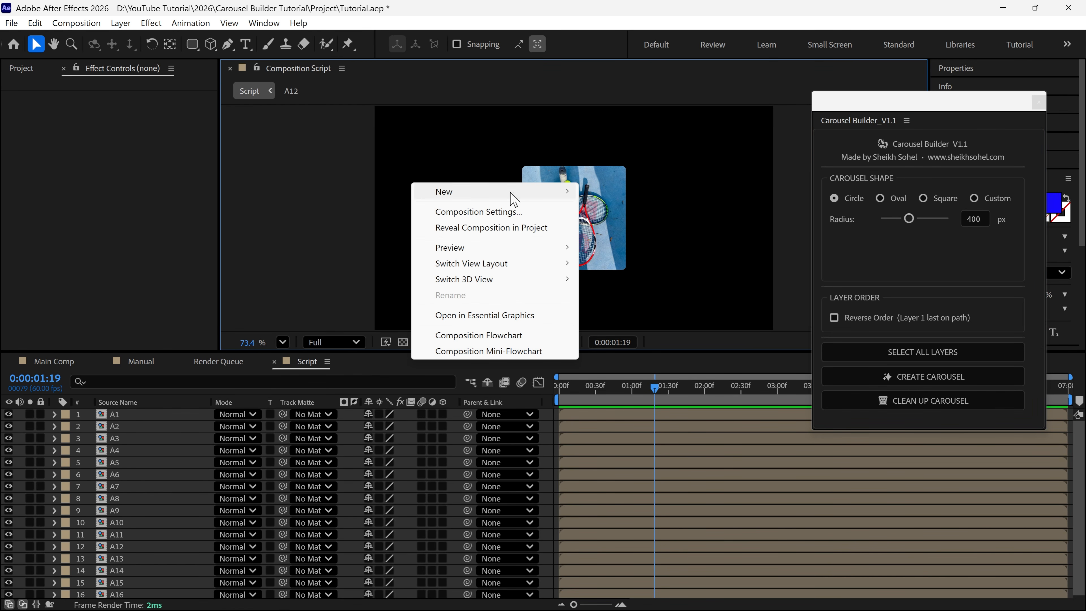
mouse_move(511, 193)
left_click(611, 227)
type("mask")
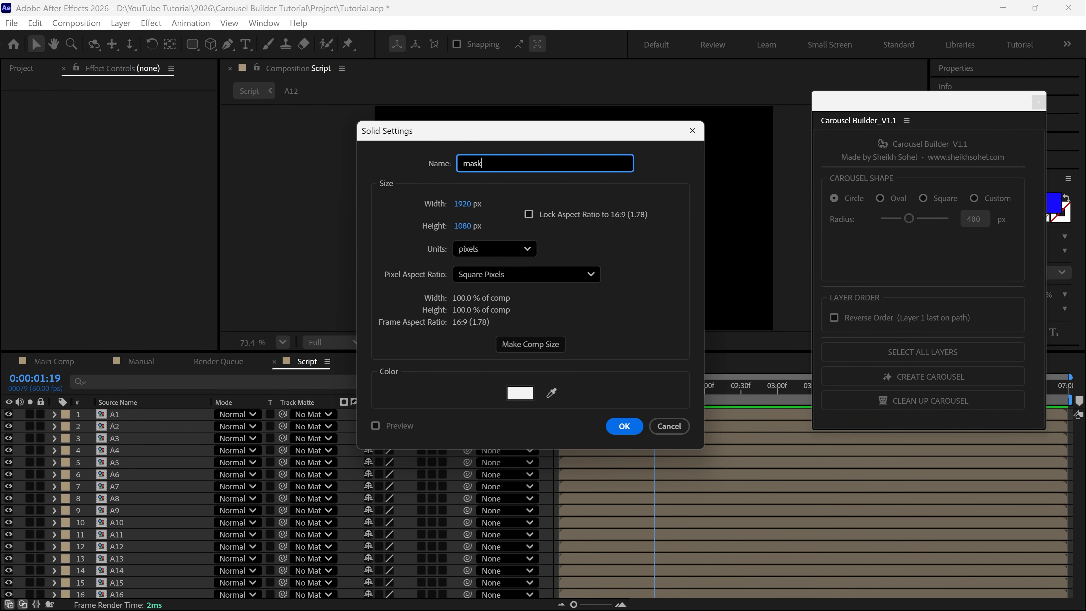
key("Return")
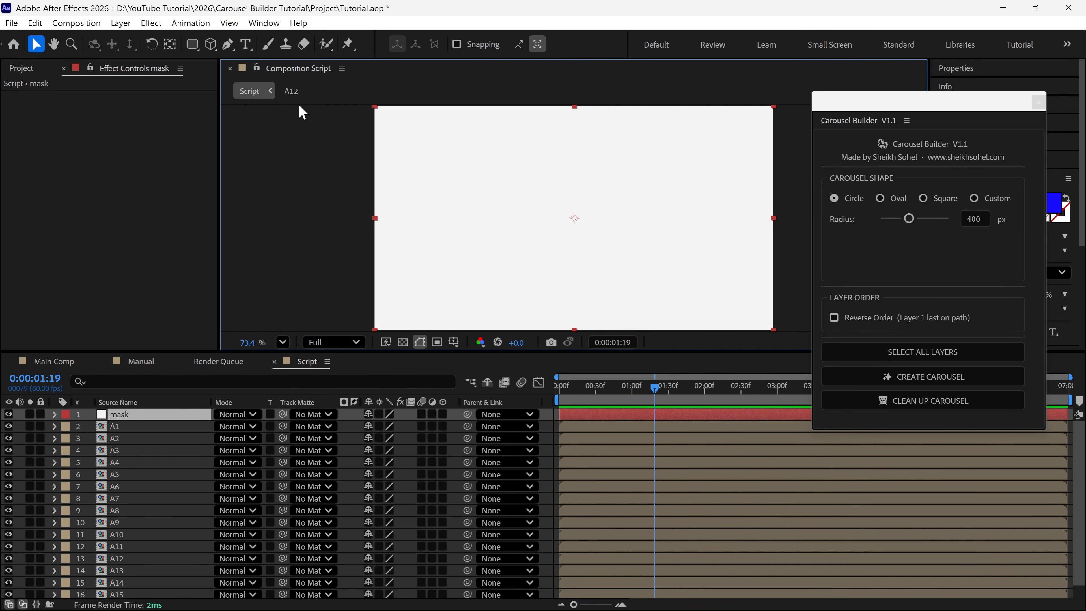
Draw an open wavy five-point mask path with smooth curves on the mask solid, running from beyond its left edge to beyond its right edge
key("g")
left_click_drag(327, 131, 383, 128)
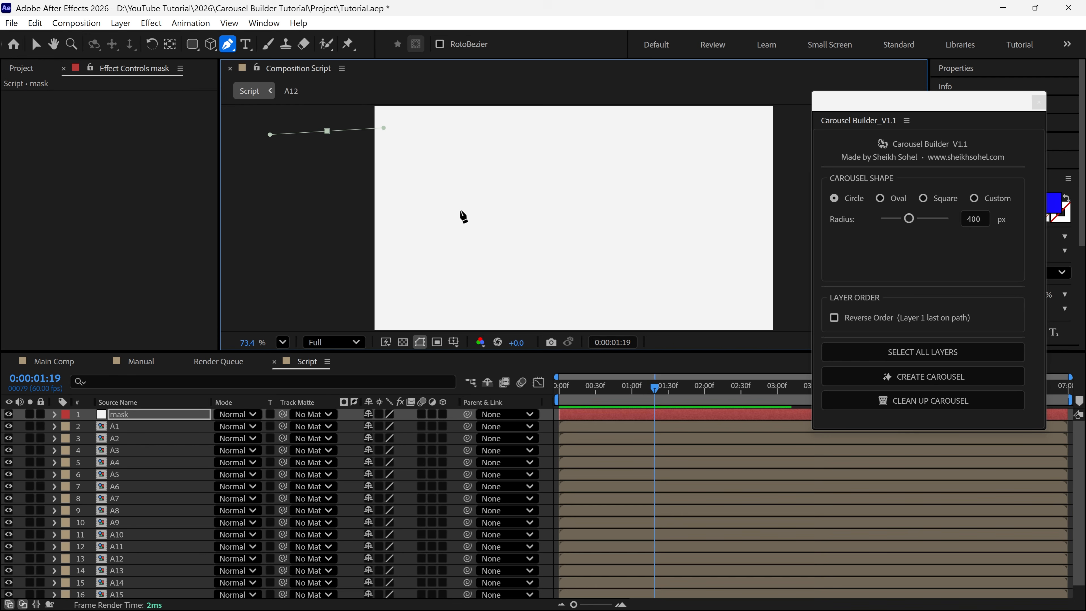
left_click_drag(478, 244, 529, 255)
left_click_drag(615, 159, 643, 162)
left_click_drag(665, 297, 711, 300)
left_click_drag(804, 162, 885, 168)
Change the color of Mask 1 on the mask layer to a bright pinkish red and select the layer
left_click(53, 414)
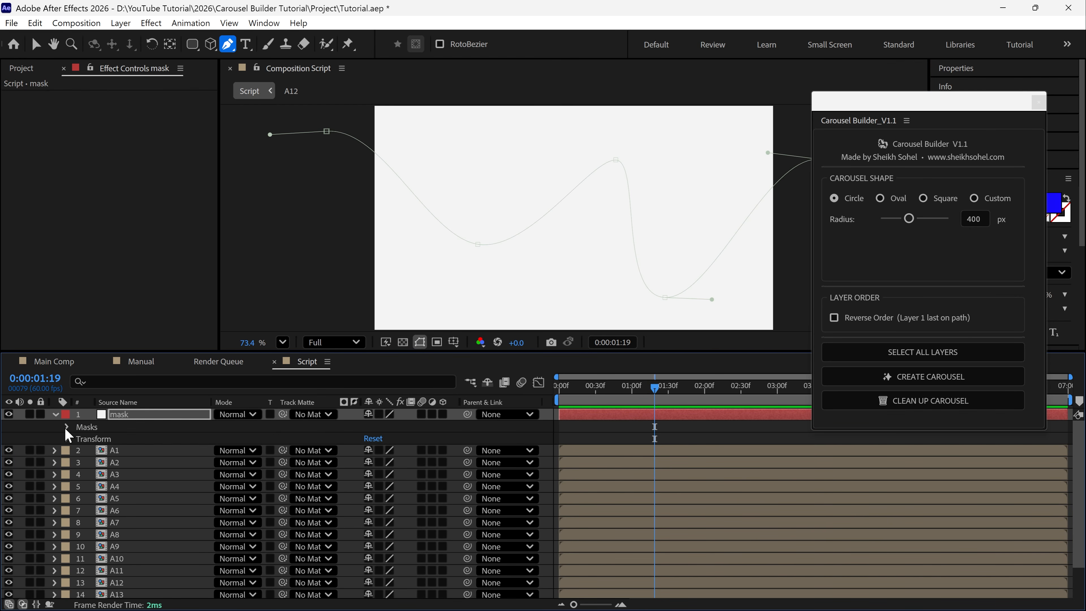
left_click(68, 426)
left_click(91, 439)
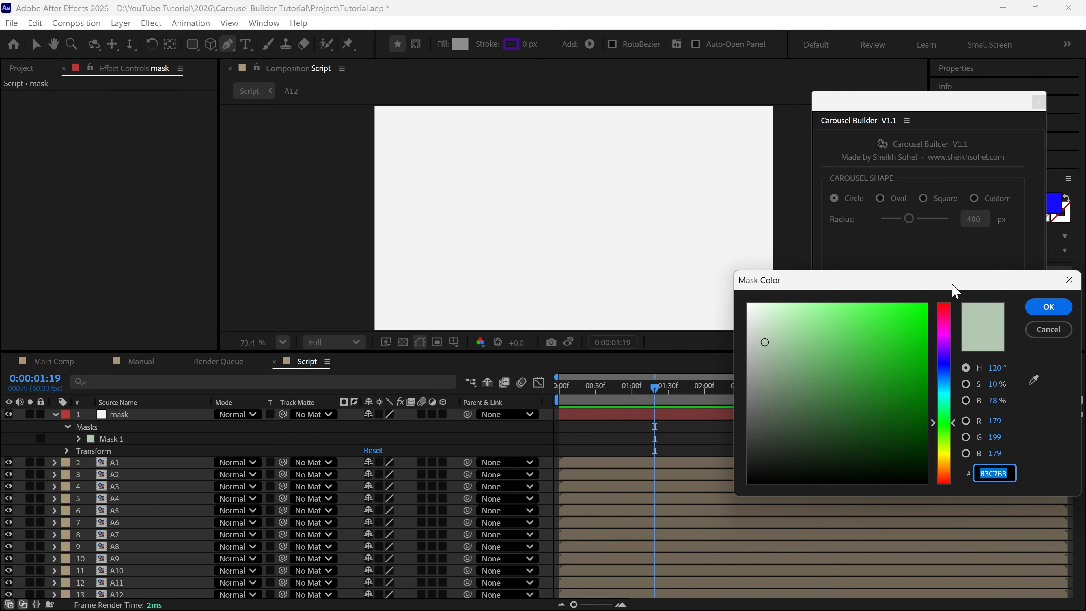
left_click(943, 311)
left_click(924, 311)
left_click(1037, 309)
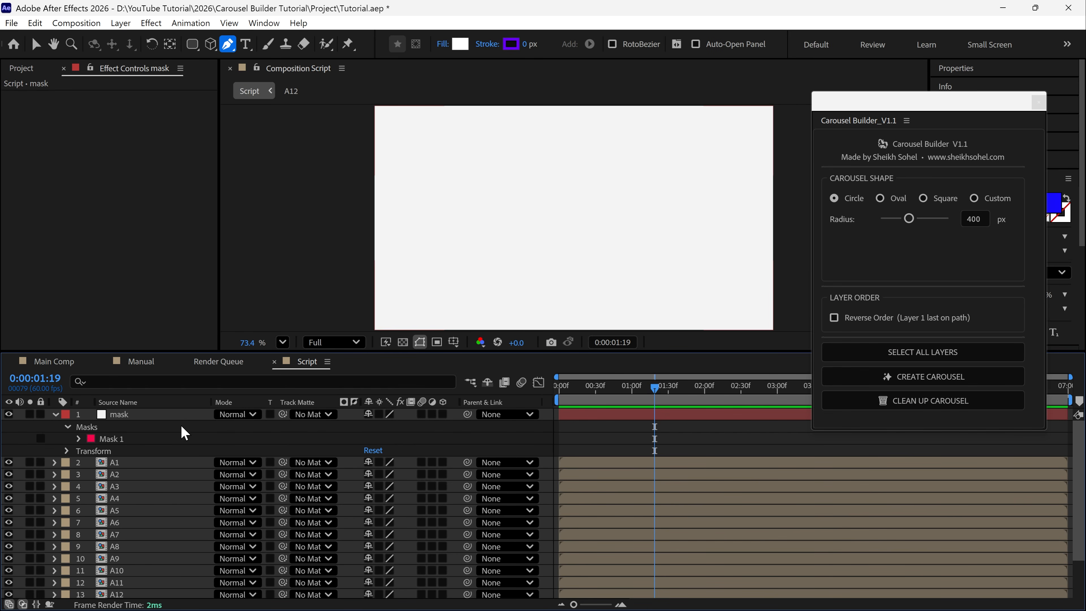
left_click(169, 415)
left_click(55, 414)
Set the Carousel Builder shape to Custom with the mask layer as its path layer, keeping the layer order unreversed
key("v")
left_click_drag(492, 223, 456, 221)
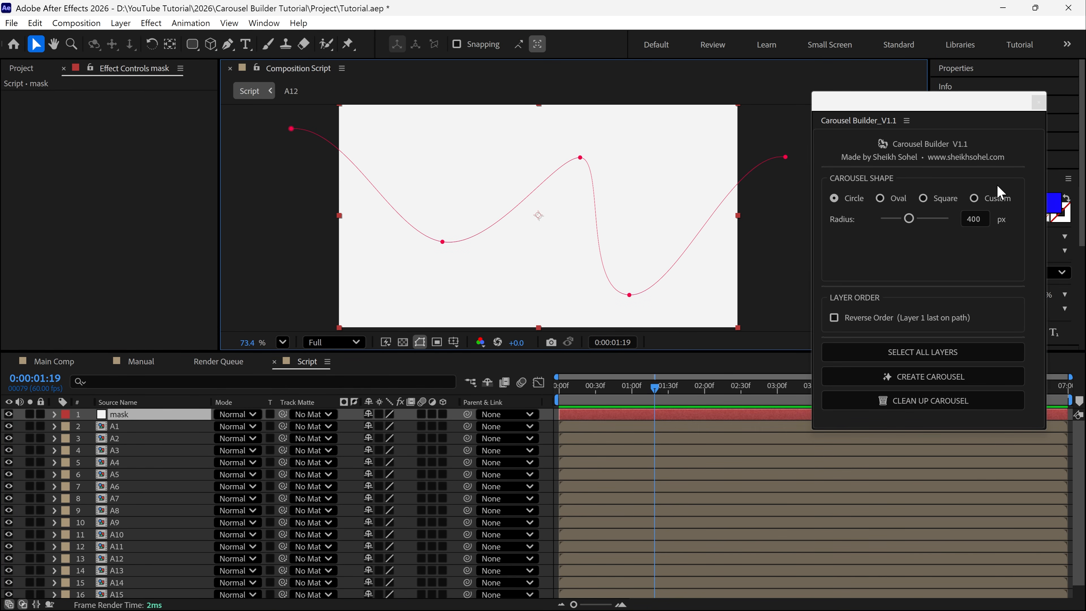
left_click(975, 199)
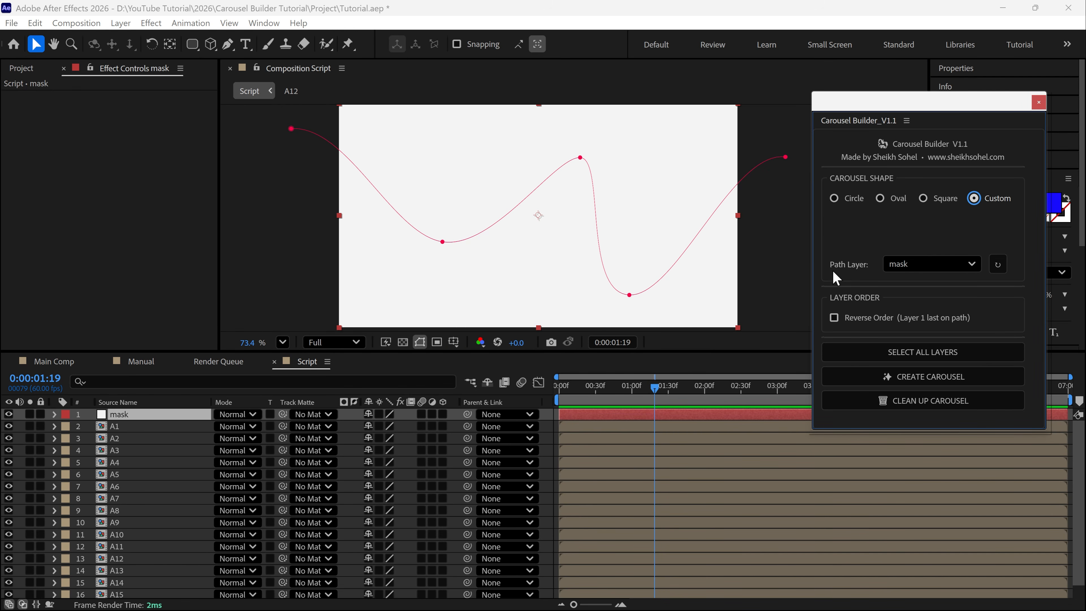
left_click(914, 265)
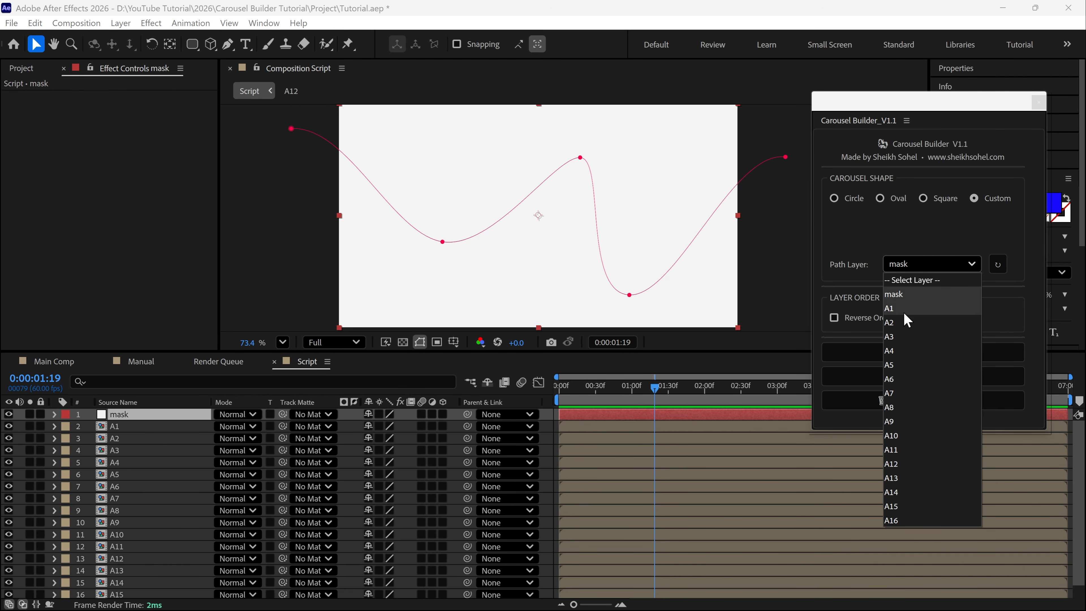
left_click(902, 296)
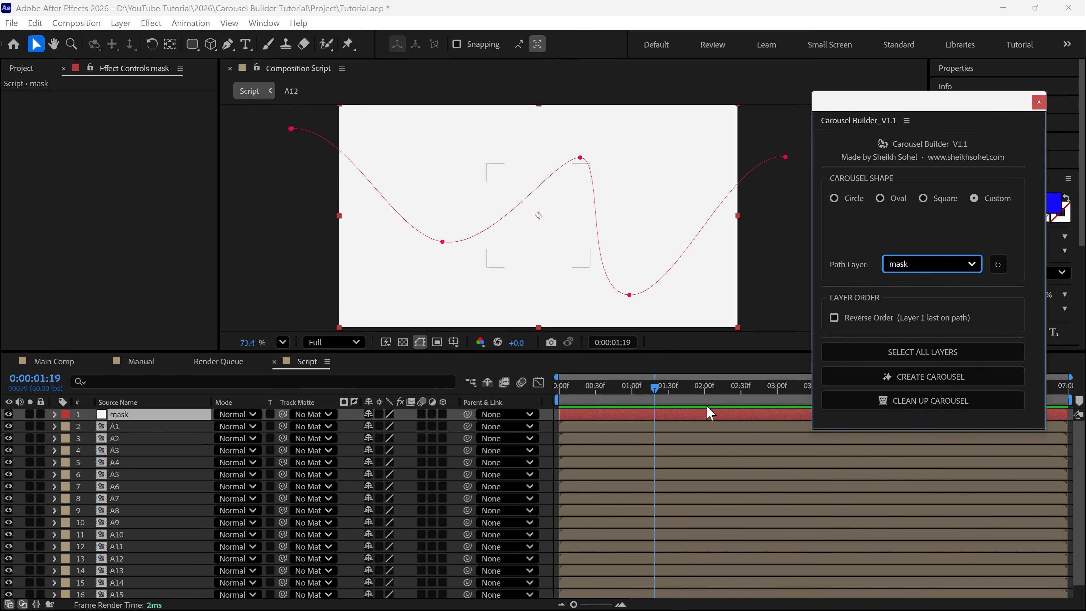
left_click_drag(920, 127, 917, 111)
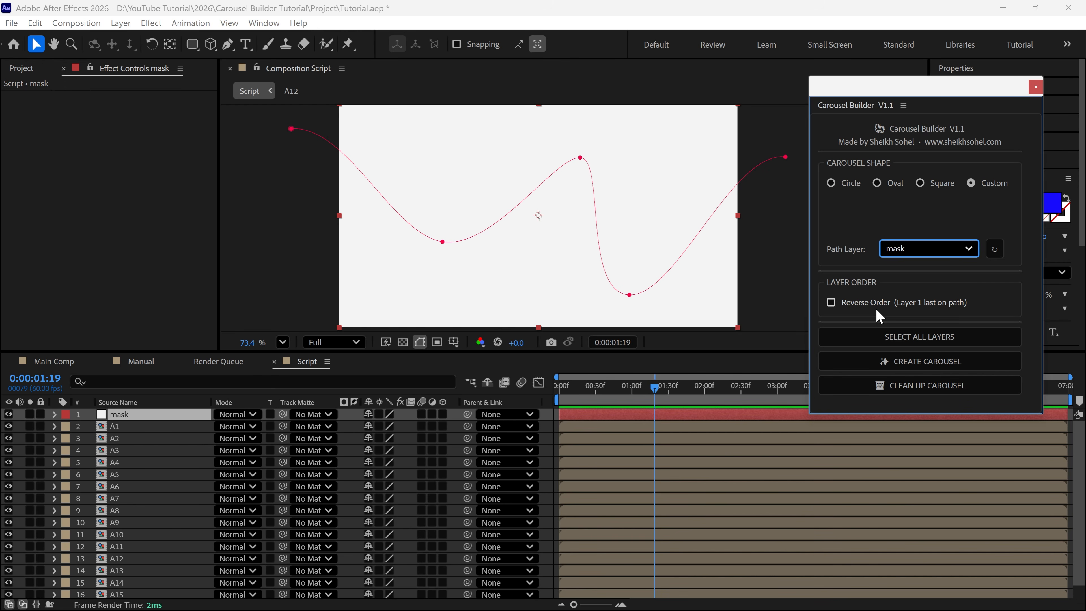
left_click(832, 302)
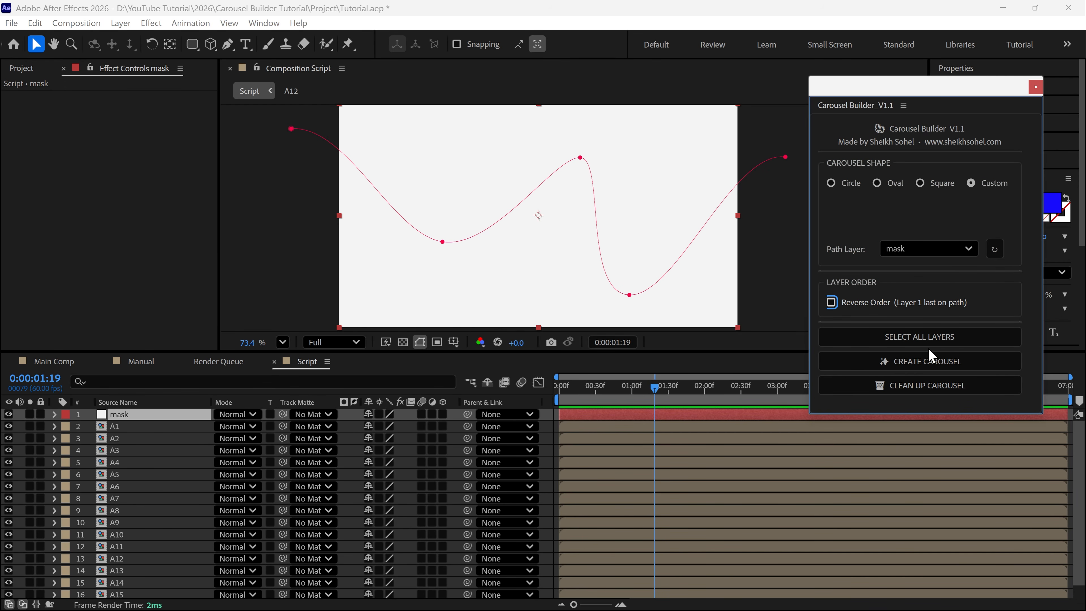
Select all image layers without the mask layer and create the custom-path carousel with the script
left_click(902, 342)
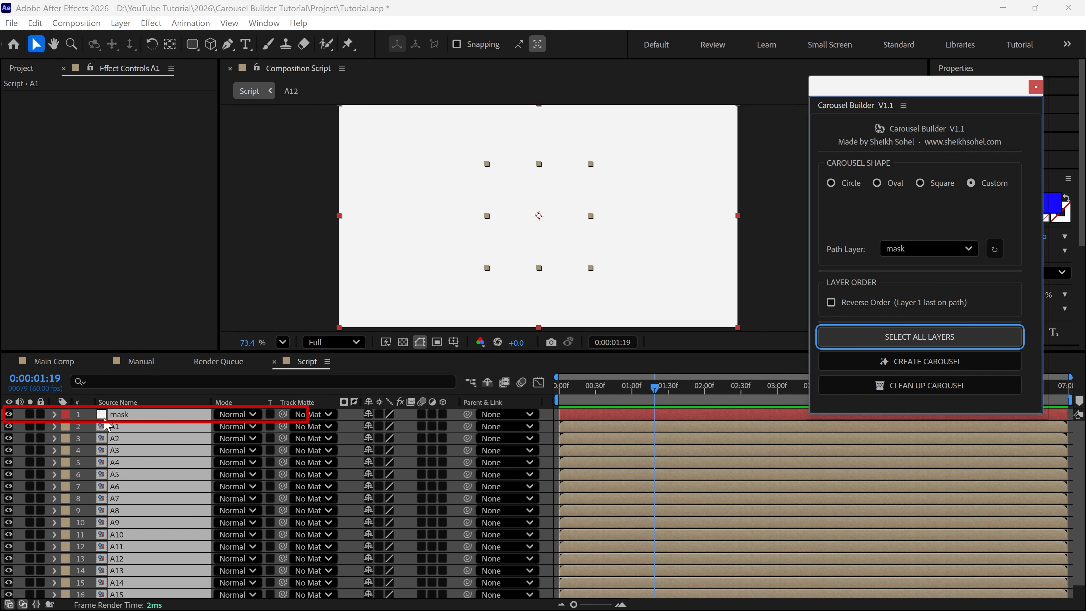
left_click(126, 419, "ctrl")
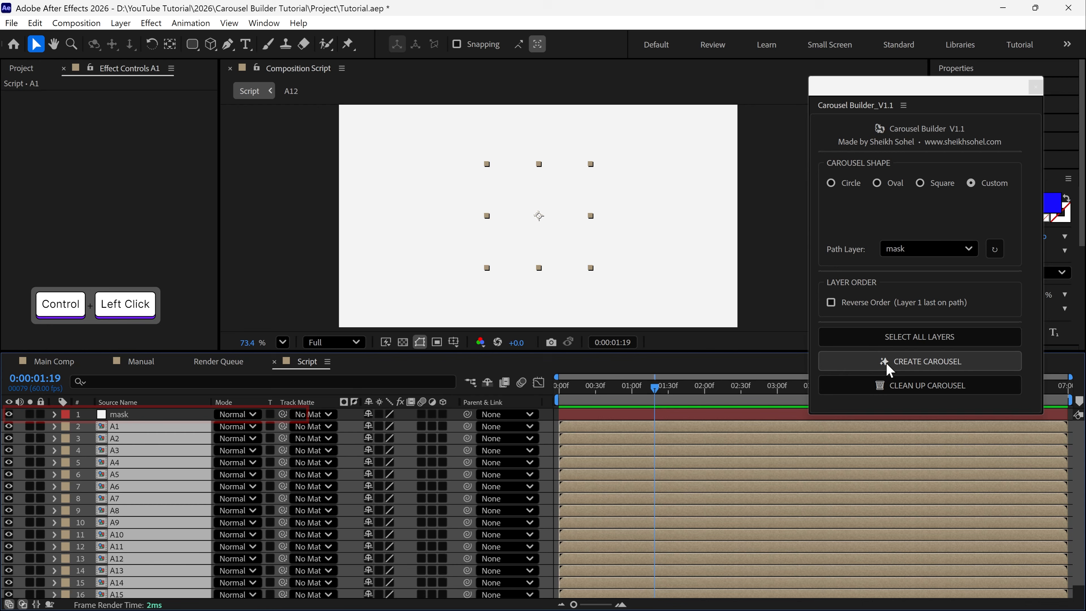
left_click(903, 370)
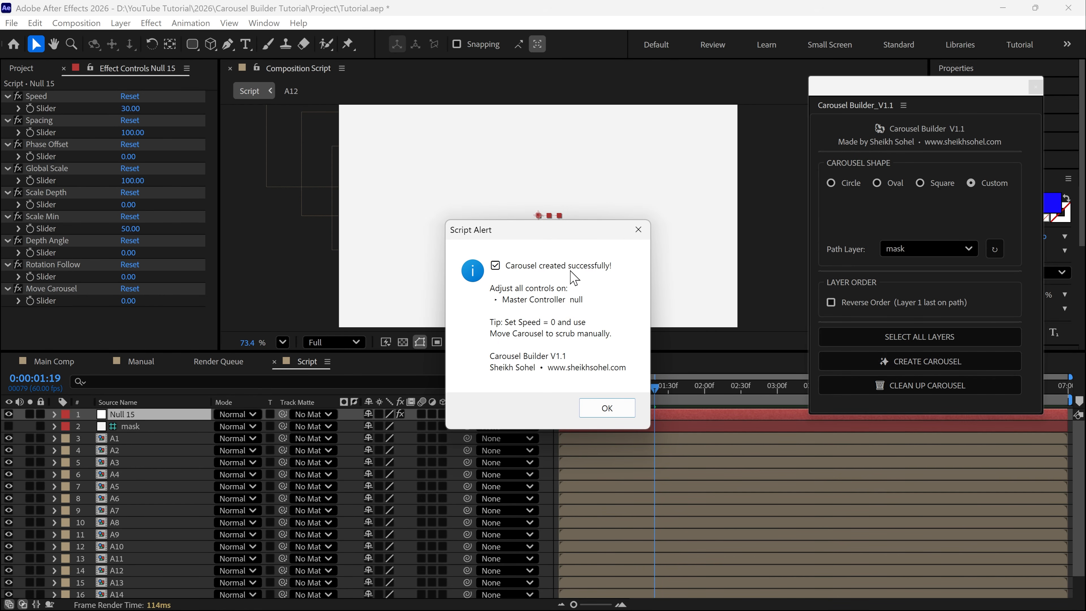
left_click(606, 408)
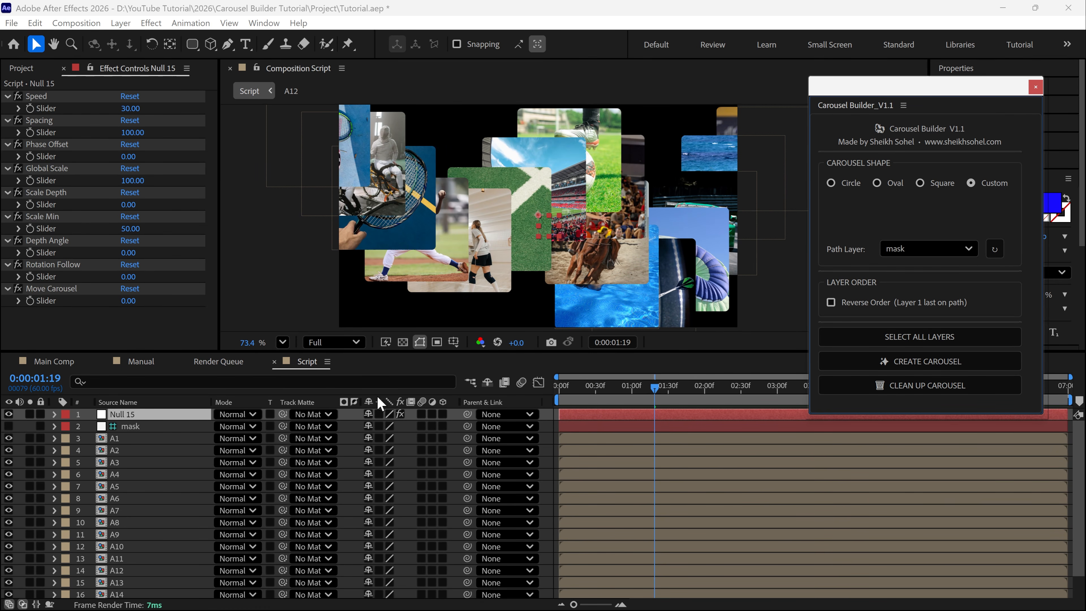
Reduce the Global Scale on the carousel's controller null to make the images clearly smaller along the path
left_click(50, 168)
mouse_move(128, 189)
left_mouse_down()
mouse_move(95, 194)
mouse_move(110, 196)
left_mouse_up()
Show the mask layer's path and preview the custom carousel from the start of the timeline
left_click(150, 427)
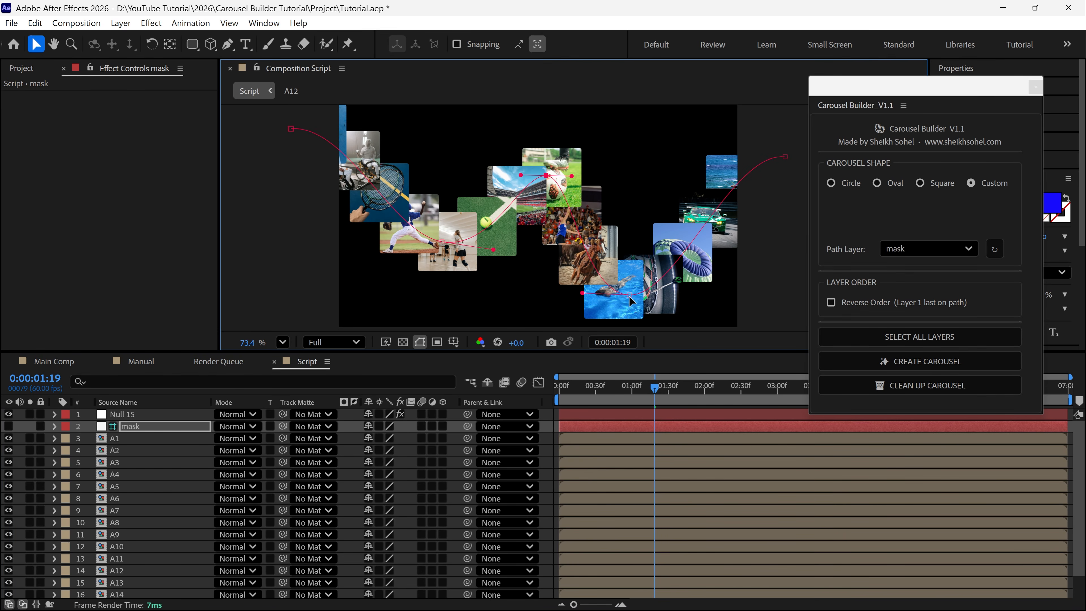
left_click_drag(623, 385, 543, 393)
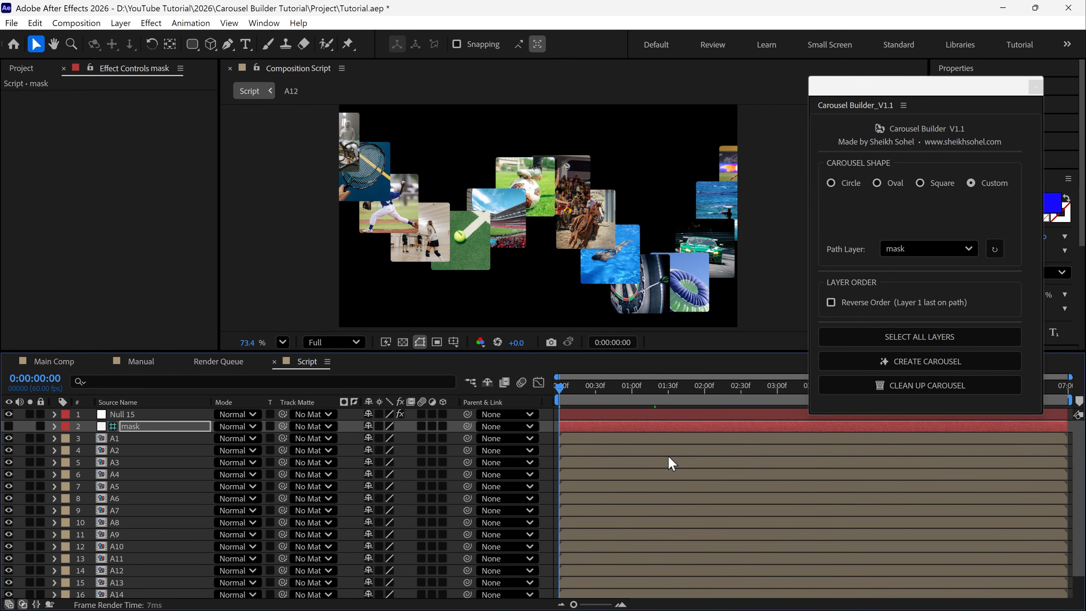
key("space")
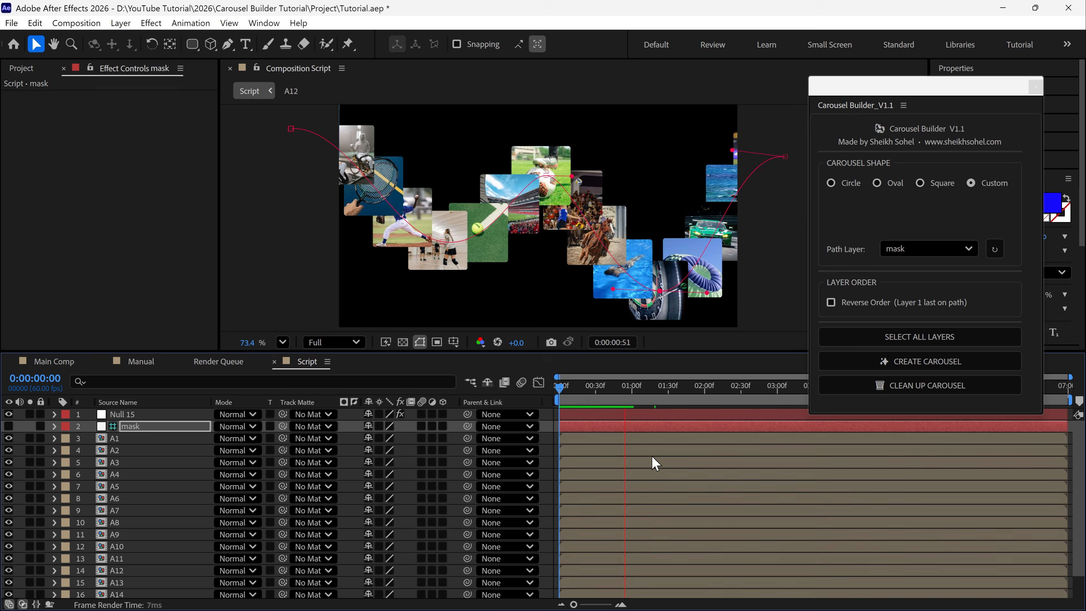